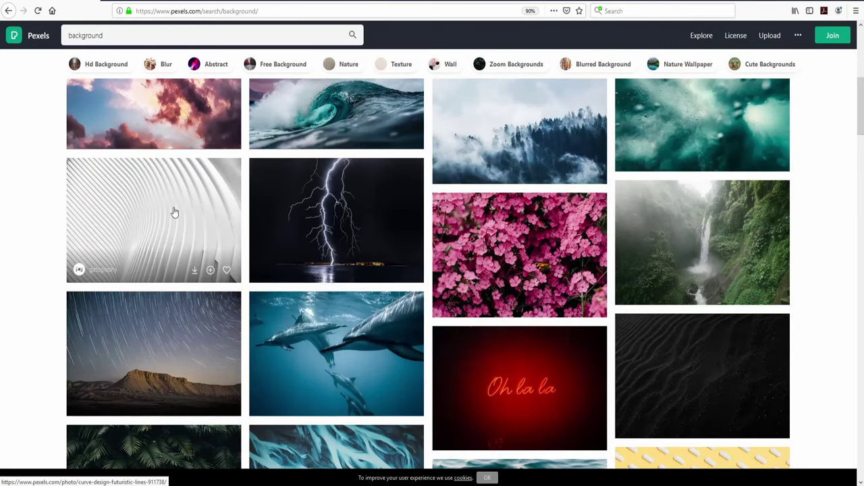
Open the white curved-lines architecture photo from the background search results and copy the full image
{"action": "left_click", "coordinate": [147, 214]}
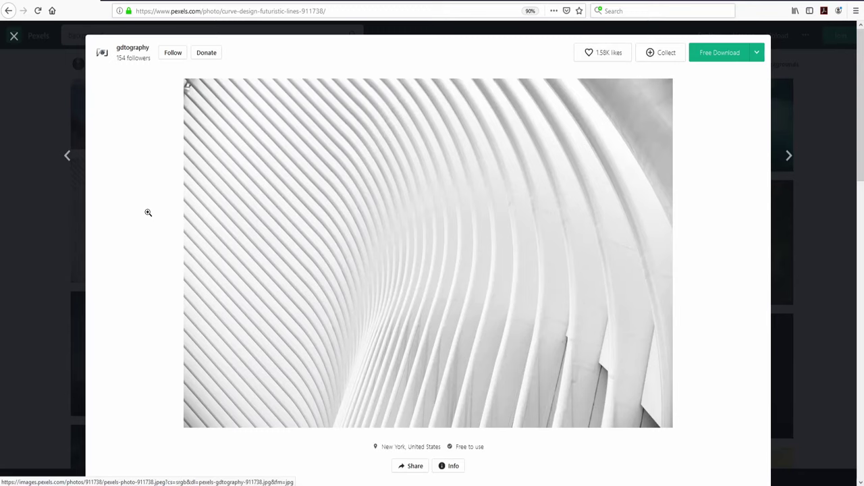
{"action": "right_click", "coordinate": [309, 206]}
{"action": "left_click", "coordinate": [354, 290]}
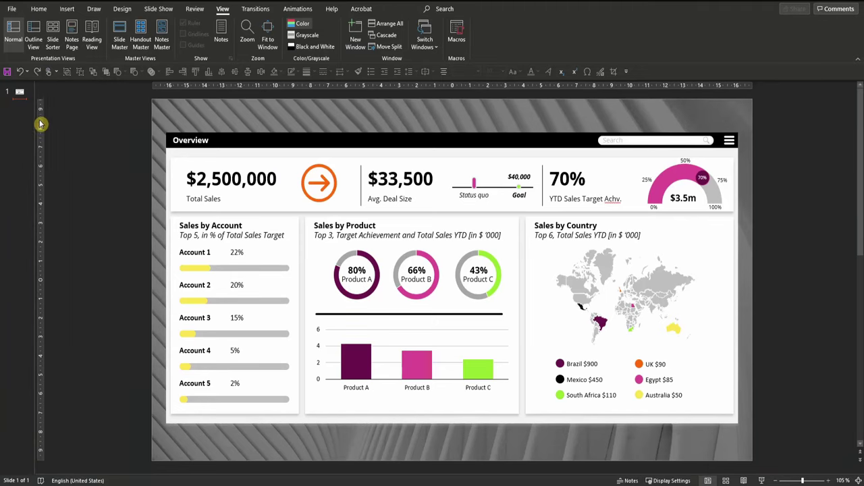
Switch to PowerPoint, add a blank slide after the dashboard slide and paste the copied photo onto it as a picture
{"action": "key", "text": "Return"}
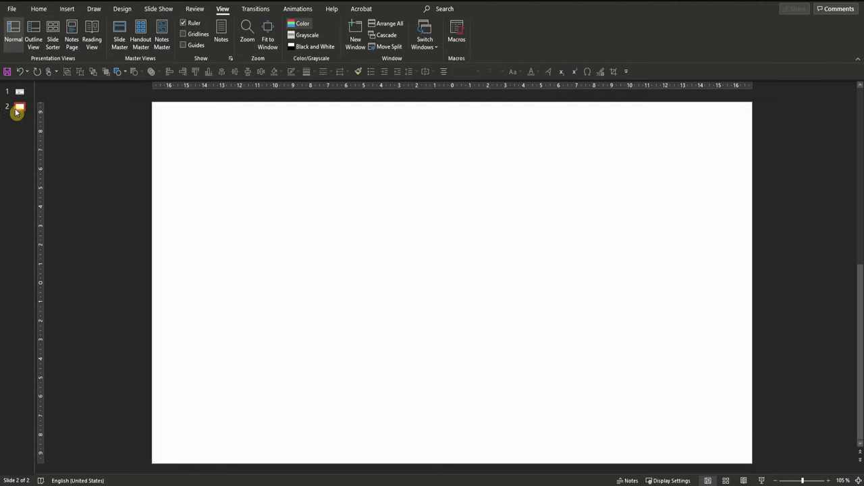
{"action": "right_click", "coordinate": [302, 193]}
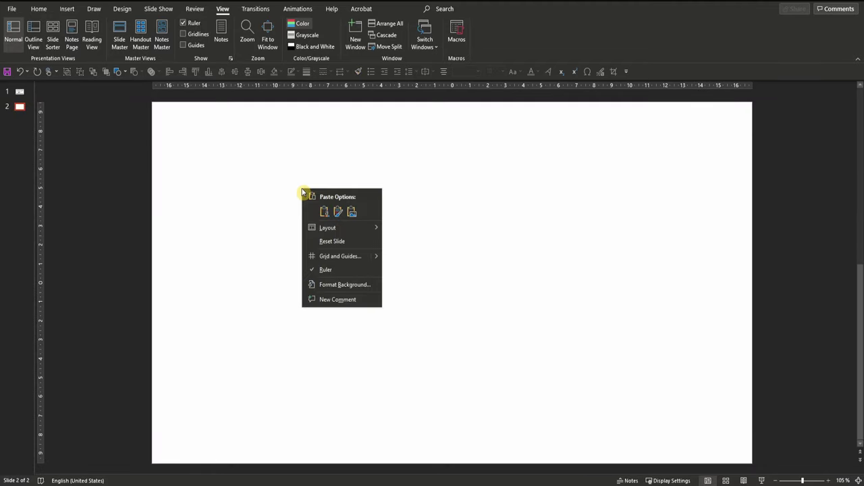
{"action": "left_click", "coordinate": [352, 212]}
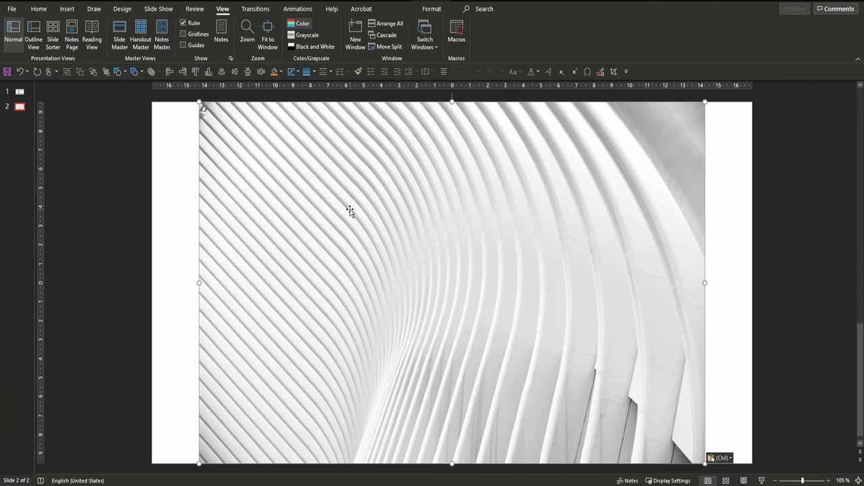
Align the photo with the slide's left edge and enlarge it proportionally to span the full slide width
{"action": "scroll", "coordinate": [350, 210], "scroll_direction": "down", "scroll_amount": 3}
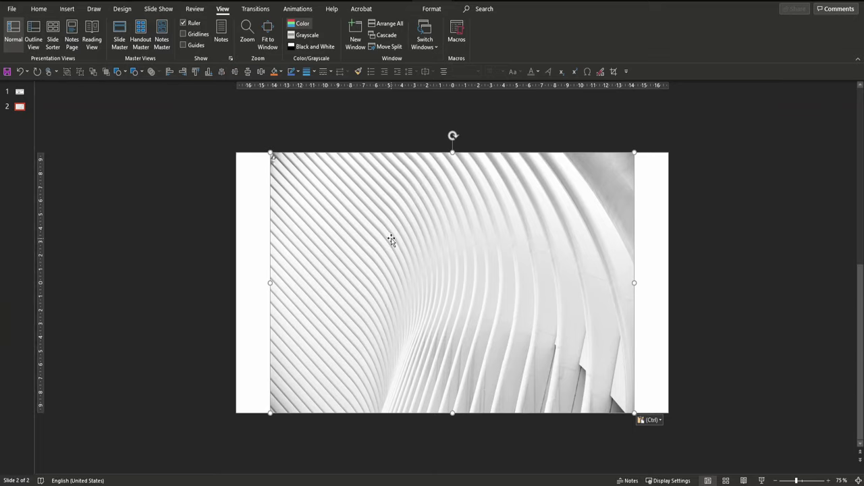
{"action": "left_click", "coordinate": [169, 71]}
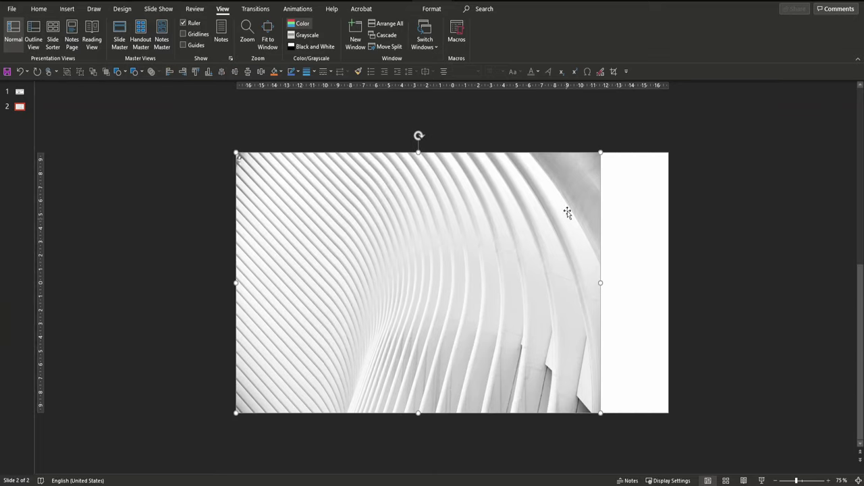
{"action": "left_click_drag", "start_coordinate": [600, 154], "coordinate": [667, 119]}
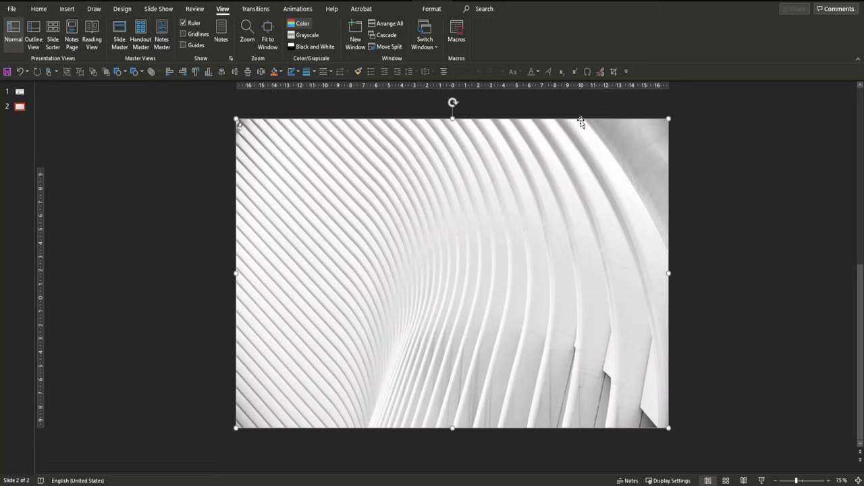
Crop the overhanging parts of the photo so that it matches the slide's height
{"action": "left_click", "coordinate": [426, 10]}
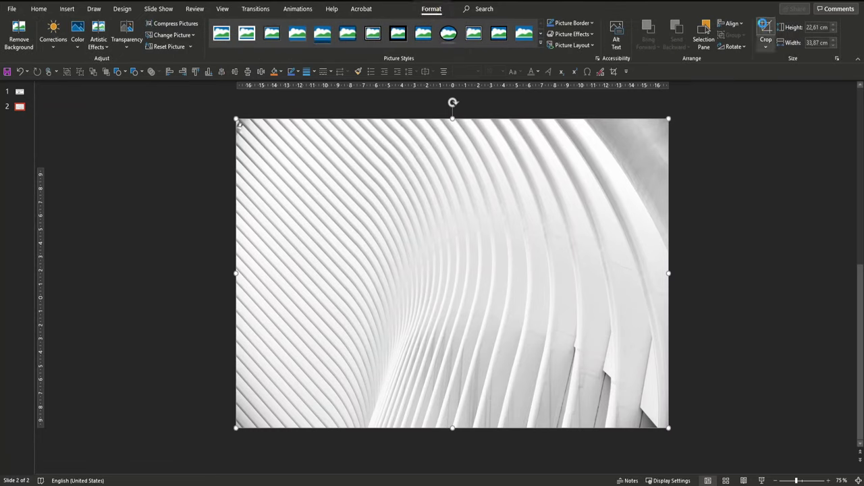
{"action": "left_click", "coordinate": [765, 30]}
{"action": "left_click_drag", "start_coordinate": [452, 106], "coordinate": [453, 154]}
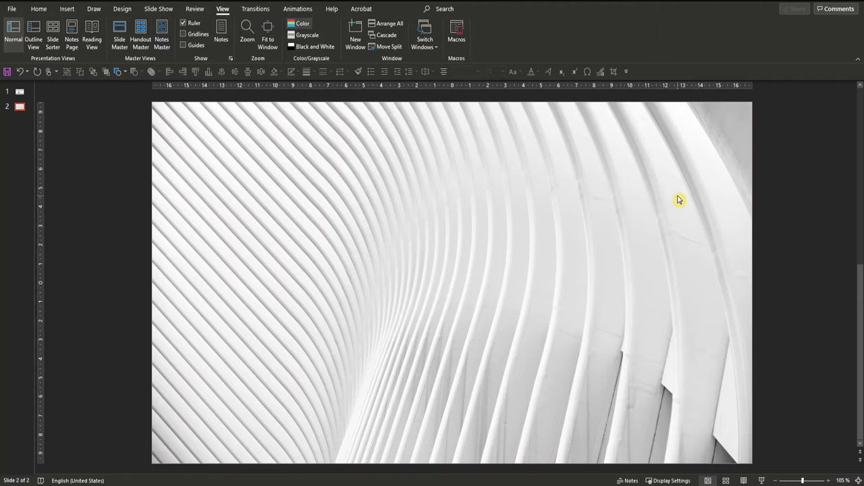
Draw a rectangle covering the whole slide, about 33.87 by 19.05 cm, and remove its outline
{"action": "scroll", "coordinate": [667, 189], "scroll_direction": "up", "scroll_amount": 2}
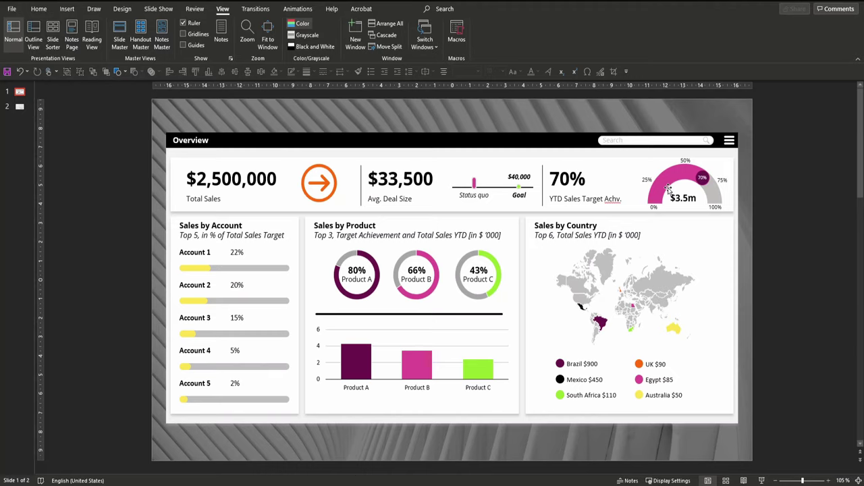
{"action": "scroll", "coordinate": [669, 191], "scroll_direction": "down", "scroll_amount": 1}
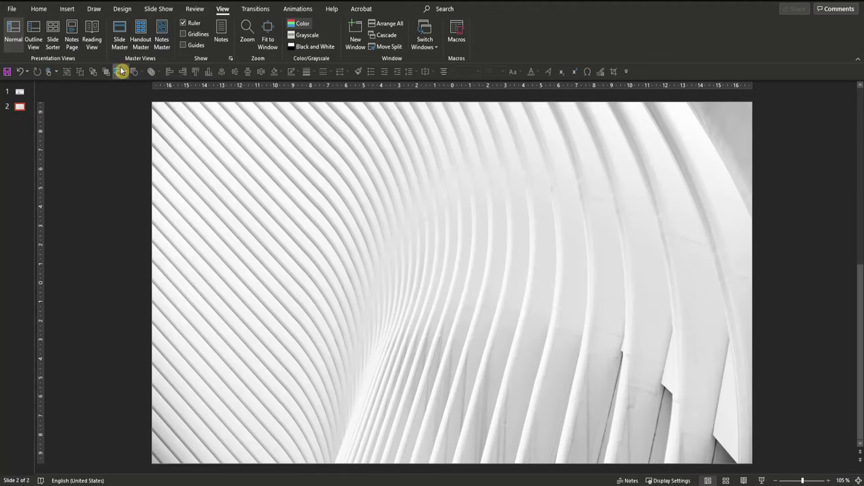
{"action": "left_click", "coordinate": [118, 71]}
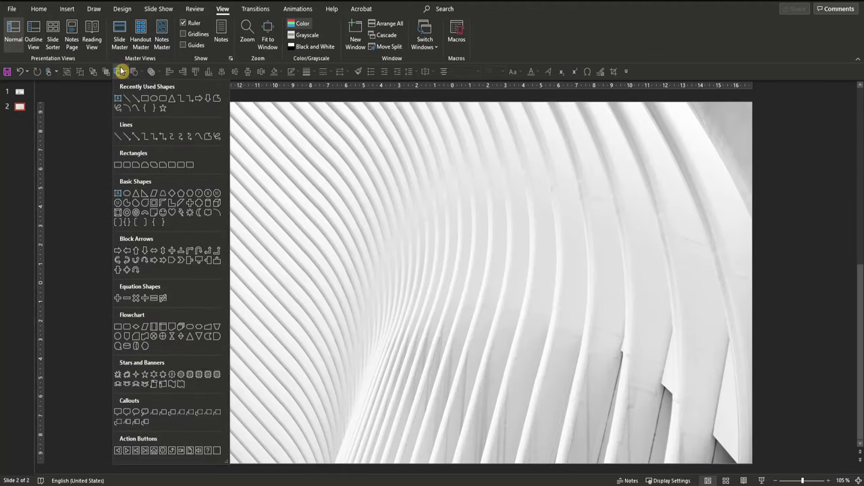
{"action": "left_click", "coordinate": [145, 99]}
{"action": "left_click_drag", "start_coordinate": [153, 103], "coordinate": [751, 462]}
{"action": "left_click", "coordinate": [297, 71]}
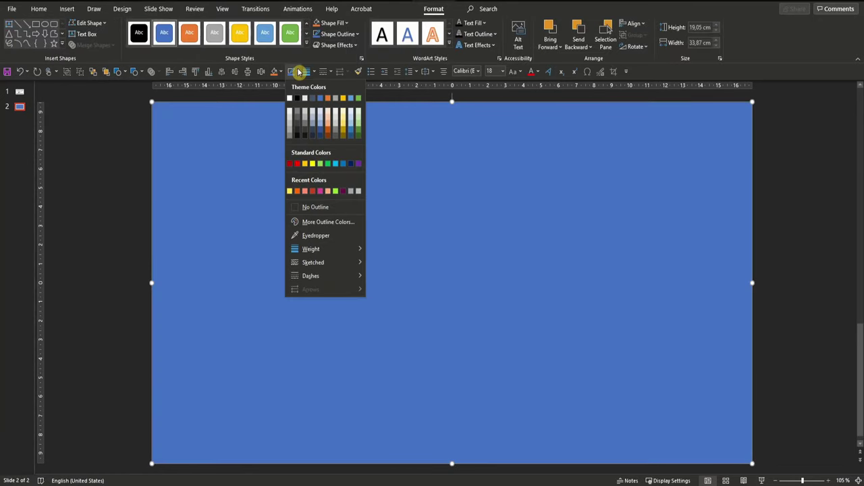
{"action": "left_click", "coordinate": [339, 206]}
Give the full-slide rectangle a solid black fill with 50% transparency
{"action": "right_click", "coordinate": [353, 129]}
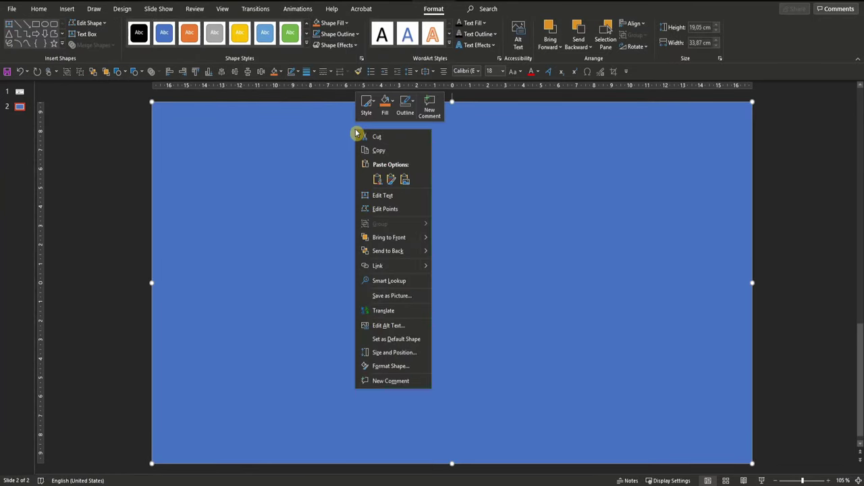
{"action": "left_click", "coordinate": [388, 366]}
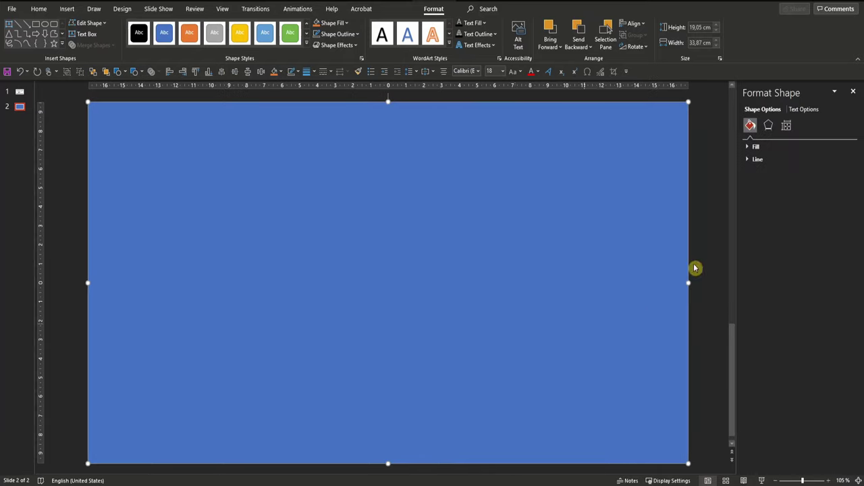
{"action": "left_click", "coordinate": [751, 147]}
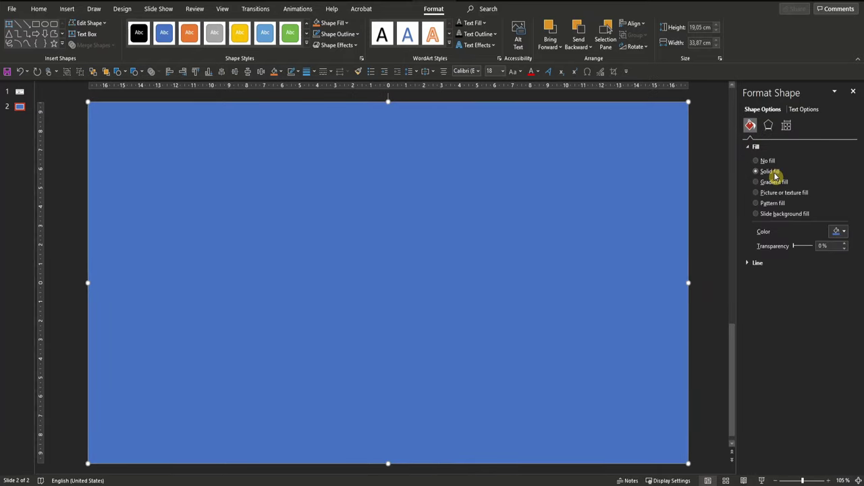
{"action": "left_click", "coordinate": [837, 232]}
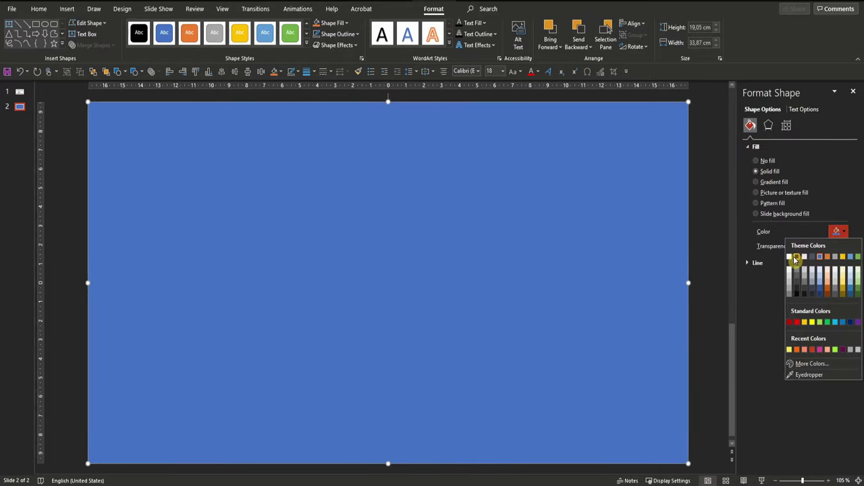
{"action": "left_click", "coordinate": [797, 260]}
{"action": "left_click", "coordinate": [825, 246]}
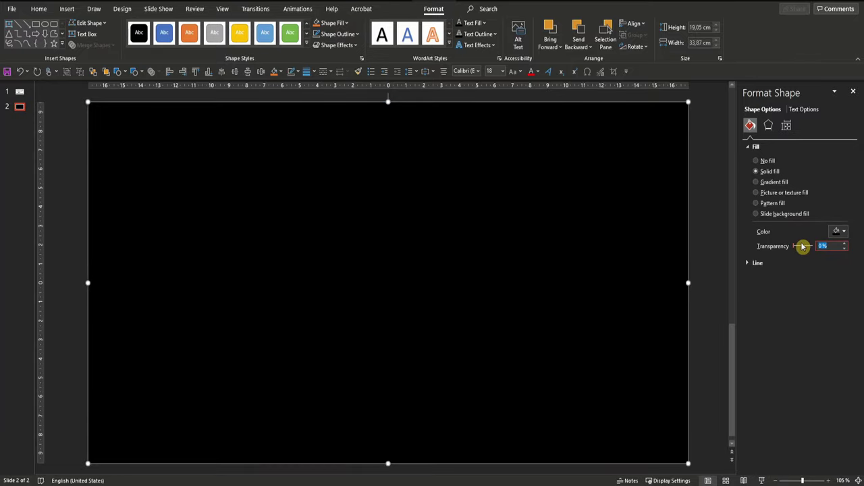
{"action": "left_click", "coordinate": [802, 246]}
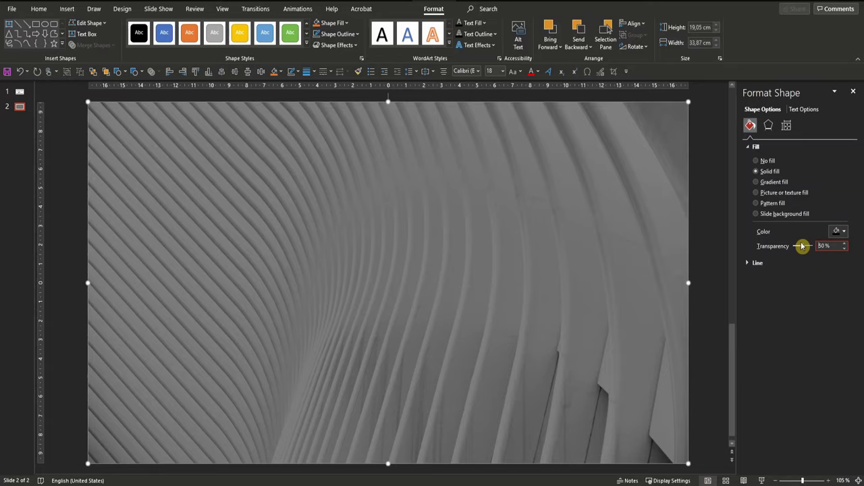
{"action": "left_click", "coordinate": [707, 212]}
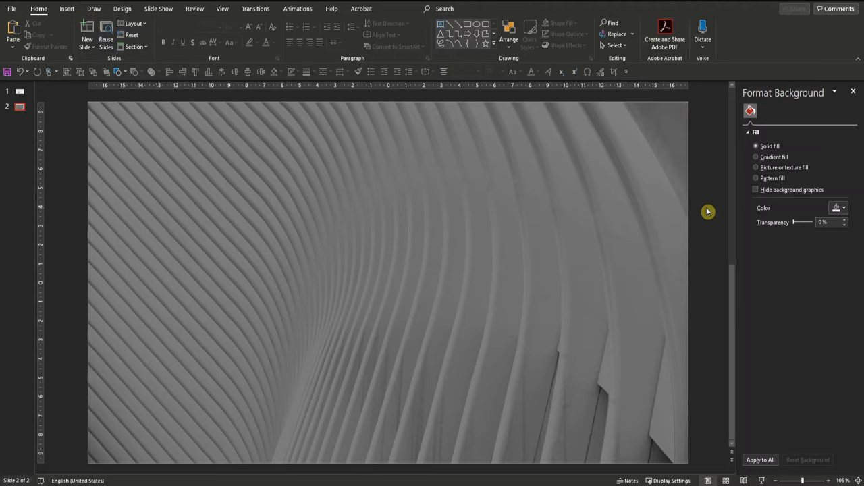
Draw a second rectangle over the darkened background and set its height to 16 cm and width to 33 cm
{"action": "left_click", "coordinate": [118, 72]}
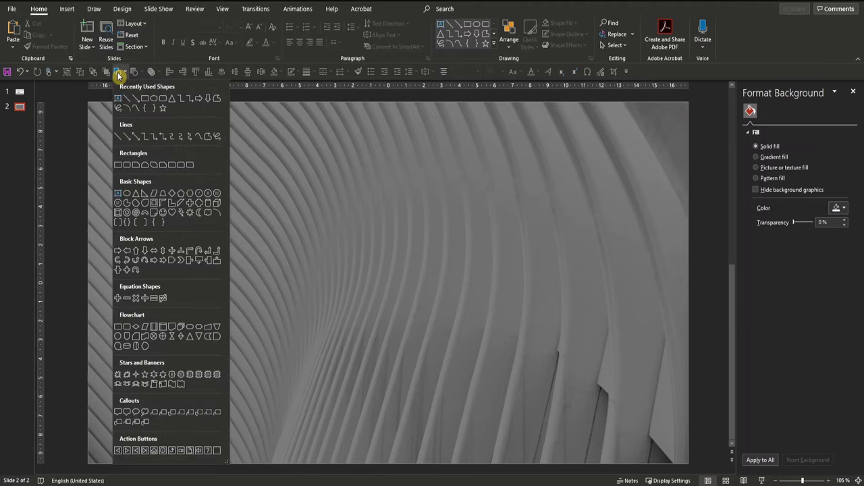
{"action": "left_click", "coordinate": [145, 99]}
{"action": "left_click_drag", "start_coordinate": [114, 120], "coordinate": [672, 444]}
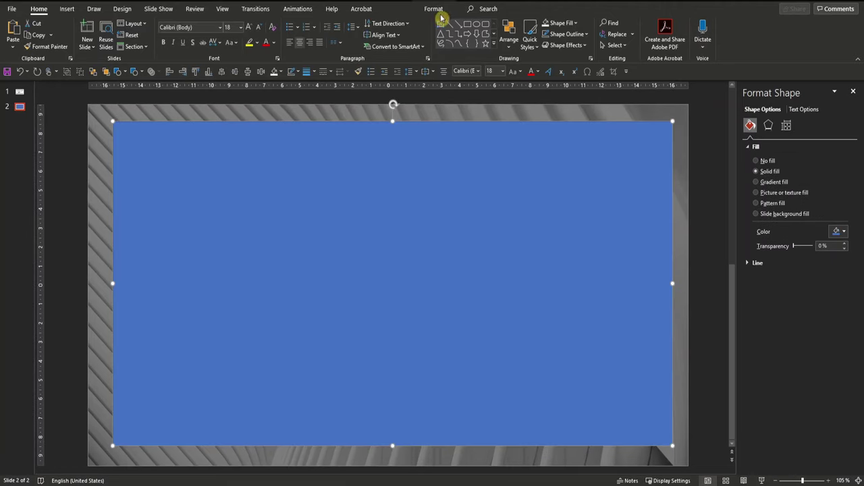
{"action": "left_click", "coordinate": [438, 12]}
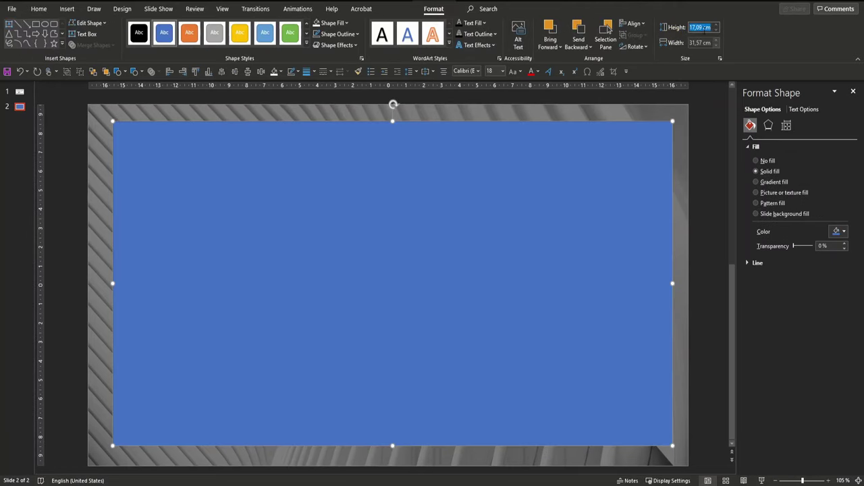
{"action": "type", "text": "16"}
{"action": "left_click", "coordinate": [705, 43]}
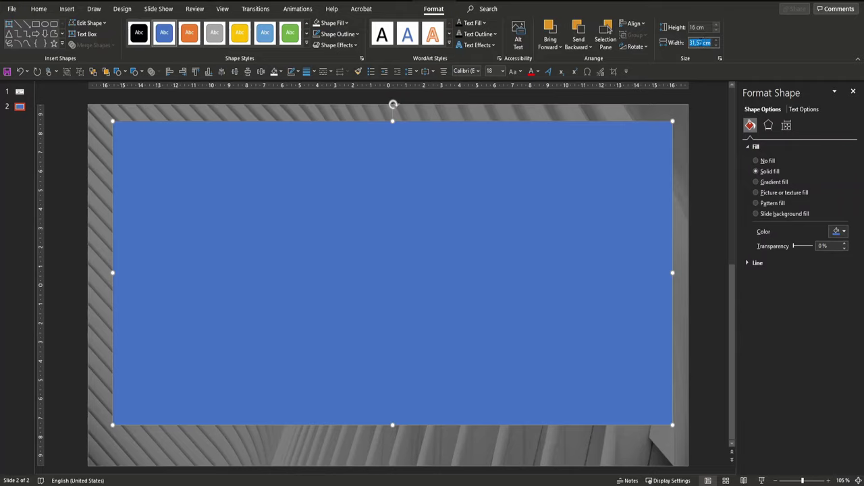
{"action": "type", "text": "33"}
{"action": "key", "text": "Return"}
Center the 33 by 16 cm rectangle vertically on the slide and fill it with White, Background 1, Darker 5%
{"action": "left_click", "coordinate": [234, 72]}
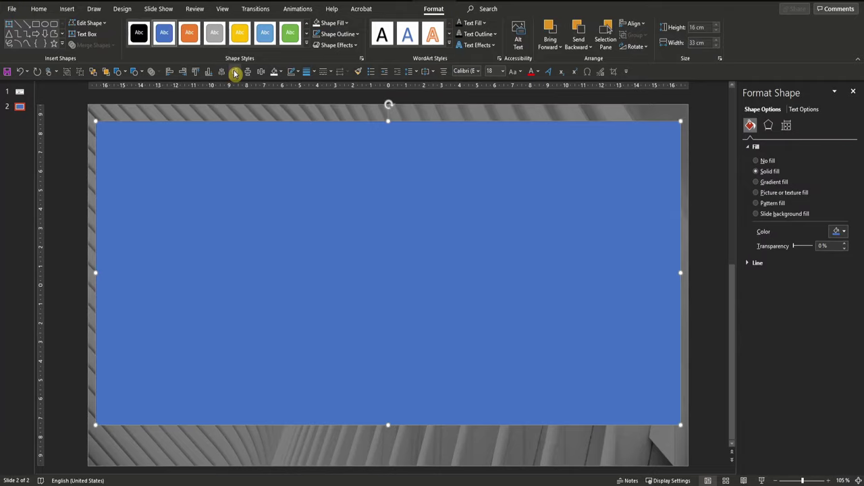
{"action": "left_click", "coordinate": [234, 71]}
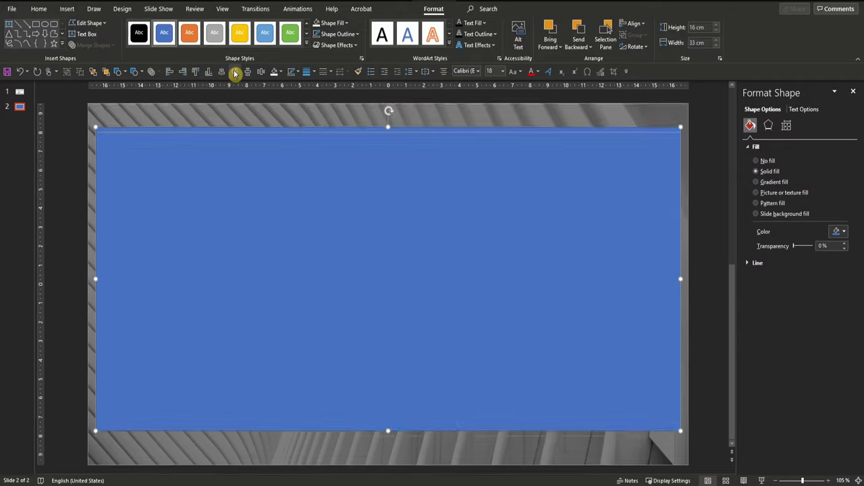
{"action": "left_click", "coordinate": [280, 72]}
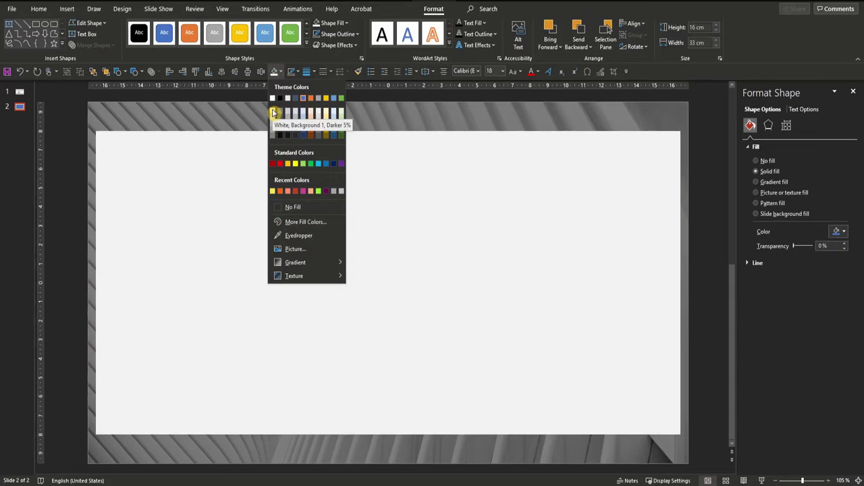
{"action": "left_click", "coordinate": [272, 113]}
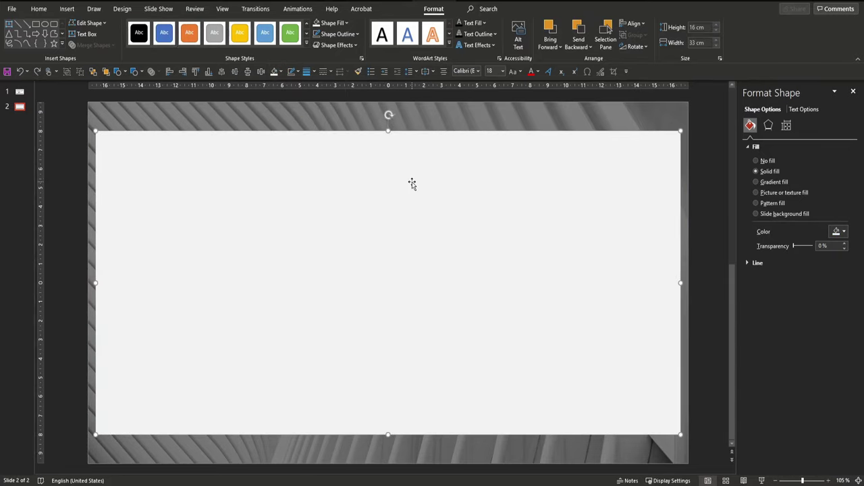
Apply the outer bottom-offset shadow preset to the light panel and color the shadow with a grey shade of the white theme color
{"action": "left_click", "coordinate": [769, 126]}
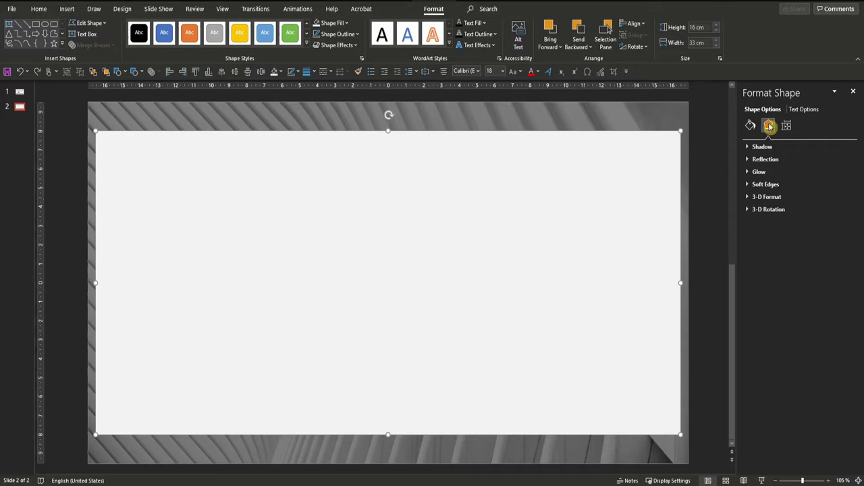
{"action": "left_click", "coordinate": [749, 148]}
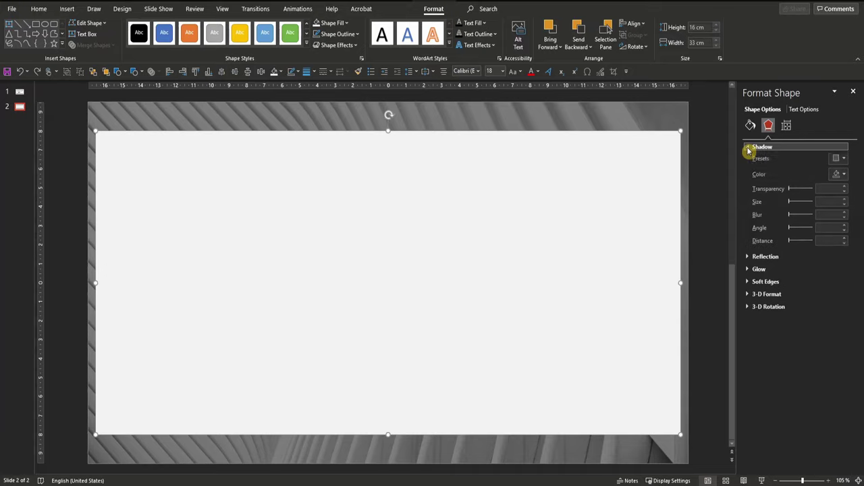
{"action": "left_click", "coordinate": [842, 160]}
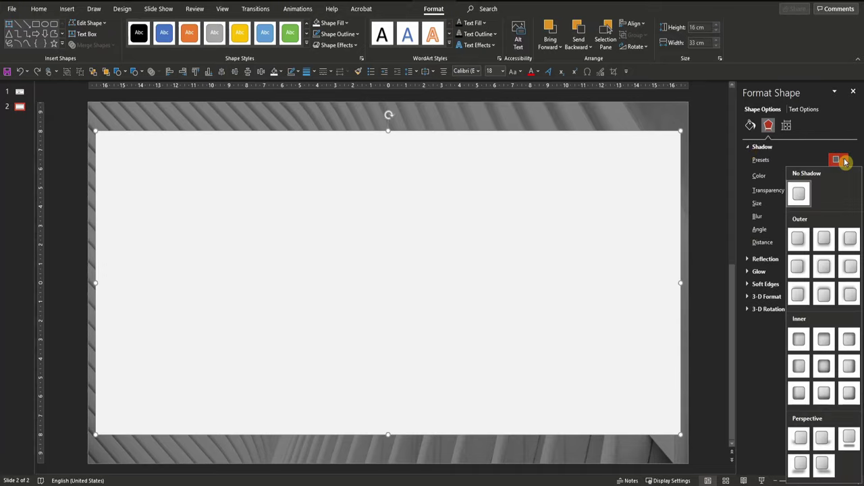
{"action": "left_click", "coordinate": [824, 241]}
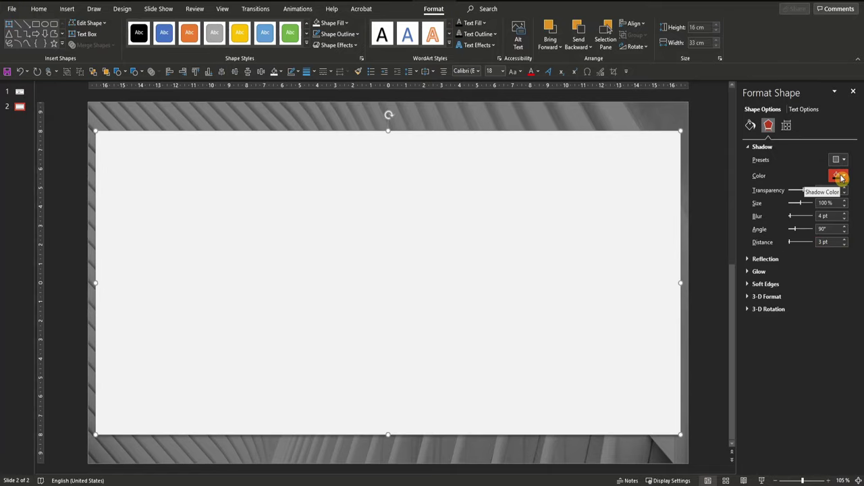
{"action": "left_click", "coordinate": [841, 177]}
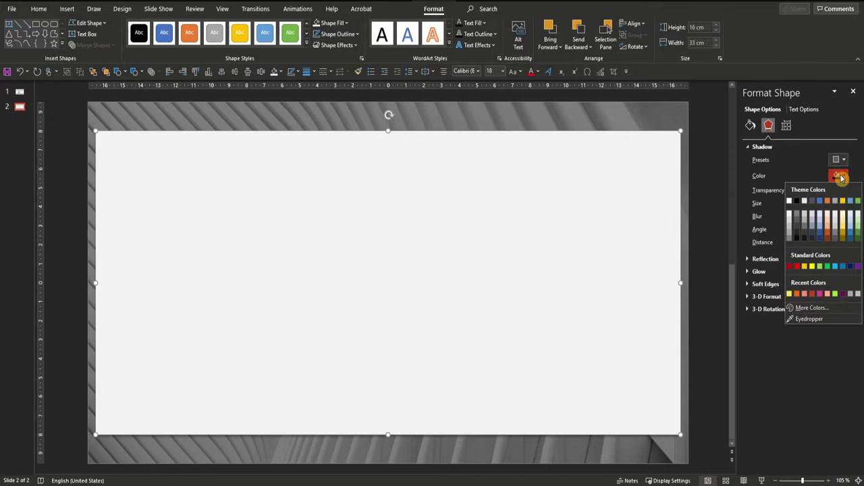
{"action": "left_click", "coordinate": [790, 230]}
{"action": "left_click", "coordinate": [717, 268]}
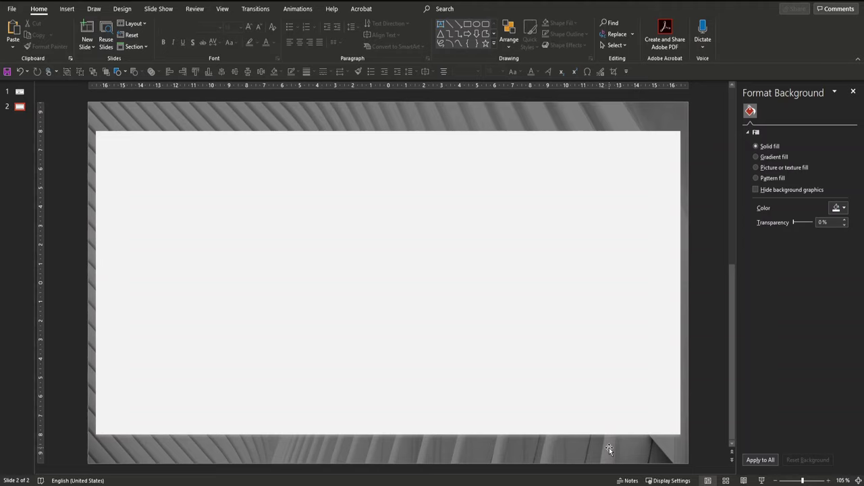
Duplicate the light panel and reduce the copy to a thin bar with a height of 0.8 cm
{"action": "left_click", "coordinate": [262, 239]}
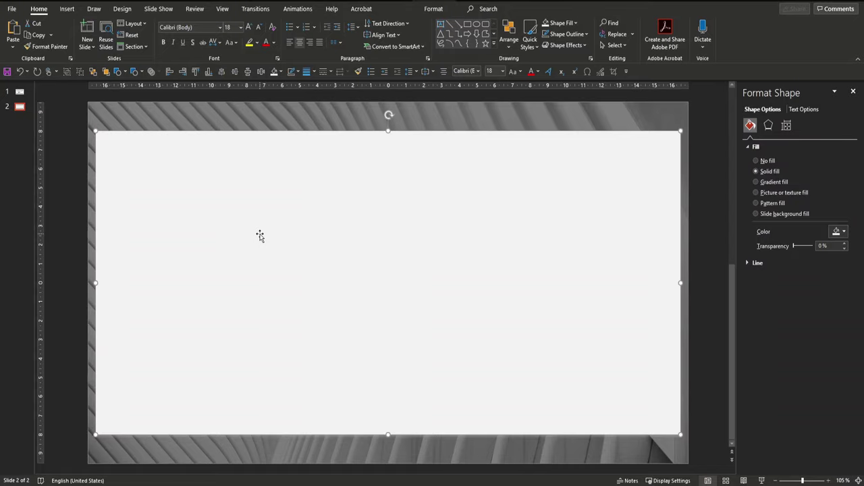
{"action": "key", "text": "ctrl+d"}
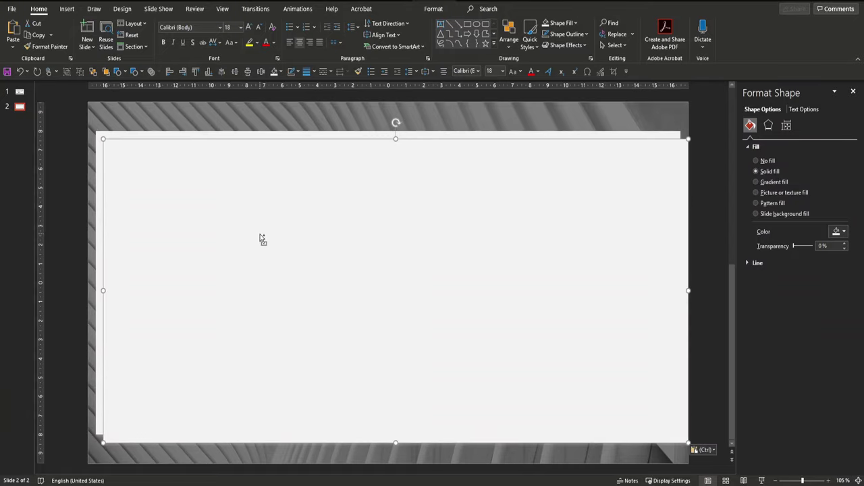
{"action": "key", "text": "Delete"}
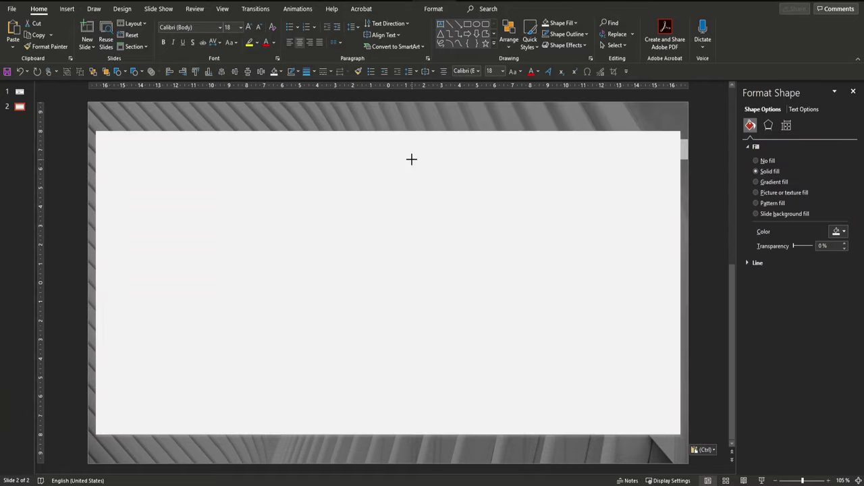
{"action": "left_click_drag", "start_coordinate": [412, 155], "coordinate": [688, 138]}
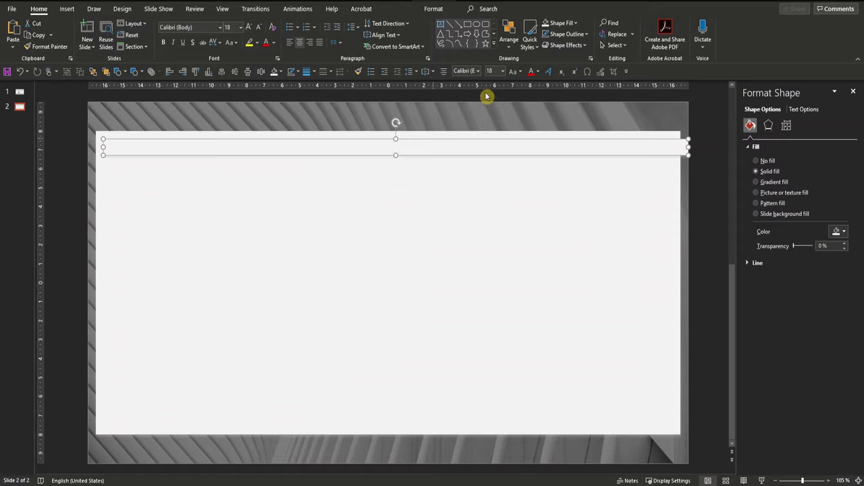
{"action": "left_click", "coordinate": [444, 8]}
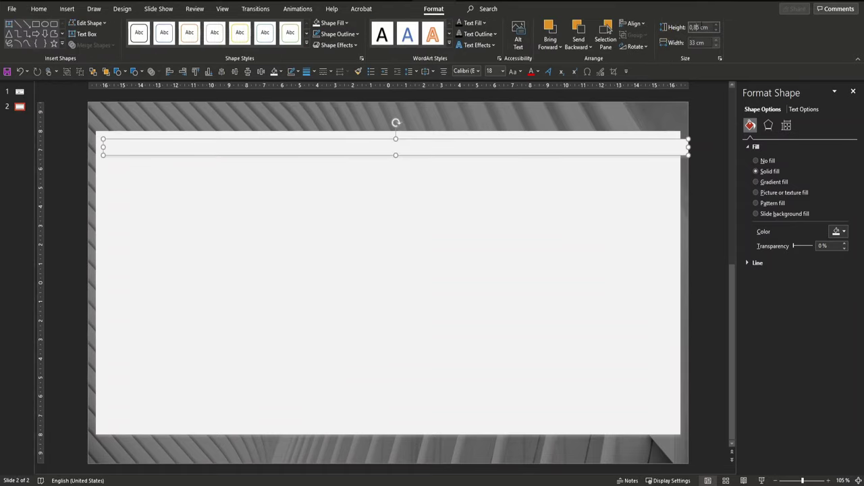
{"action": "left_click", "coordinate": [690, 22]}
{"action": "type", "text": "0,8"}
{"action": "key", "text": "Return"}
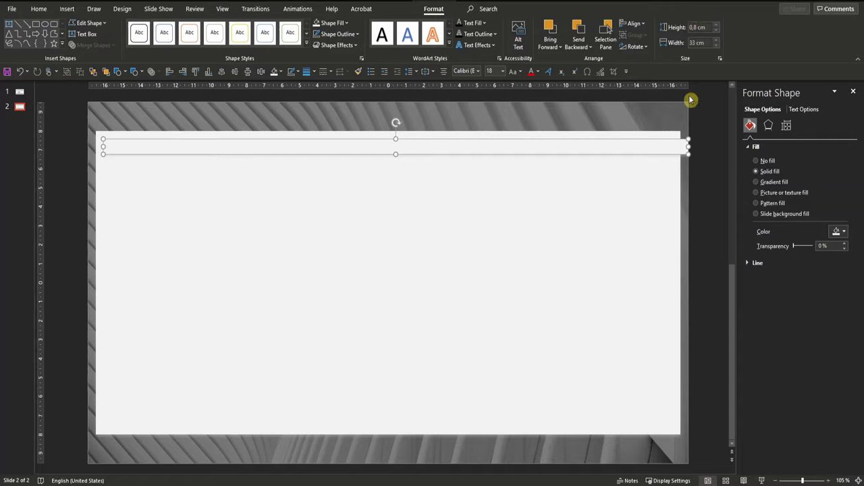
Fill the thin bar with black and align it flush with the top and sides of the light panel
{"action": "left_click", "coordinate": [281, 72]}
{"action": "left_click", "coordinate": [279, 98]}
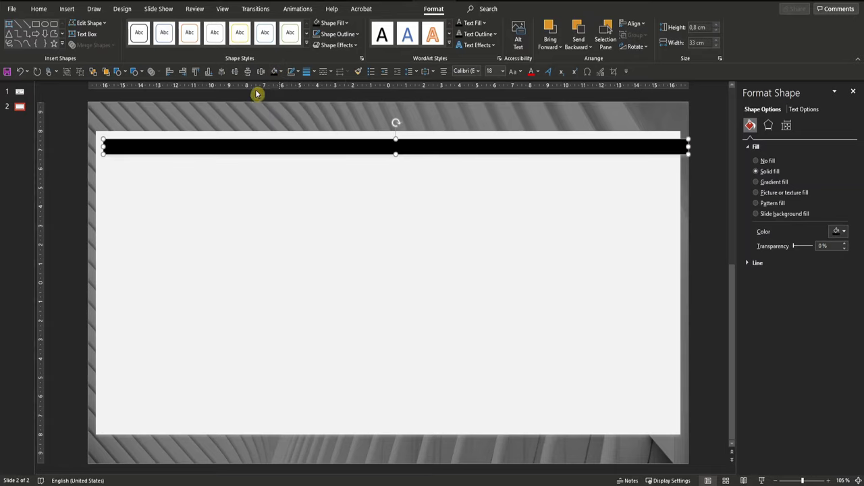
{"action": "left_click", "coordinate": [171, 72]}
{"action": "key", "text": "ctrl+a"}
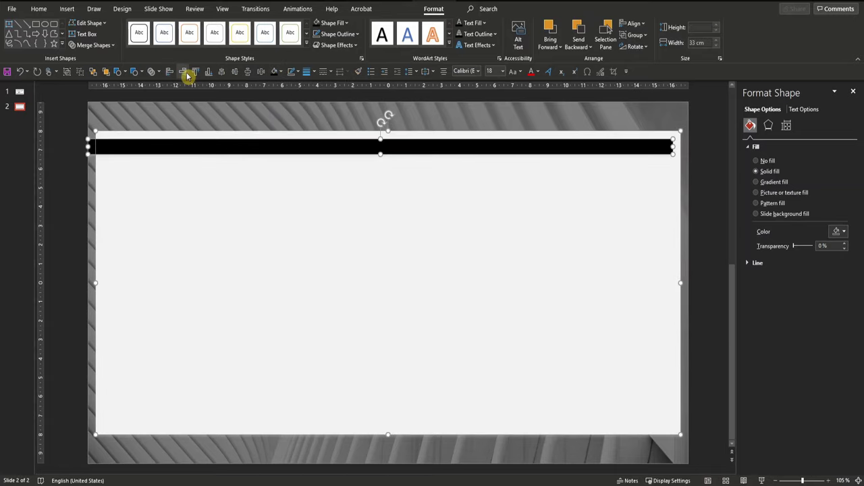
{"action": "left_click", "coordinate": [195, 72]}
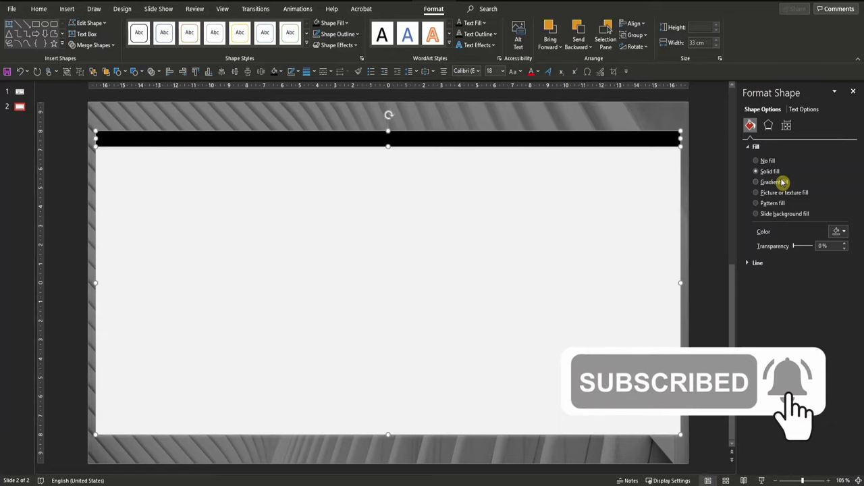
{"action": "left_click", "coordinate": [772, 127]}
{"action": "left_click", "coordinate": [697, 206]}
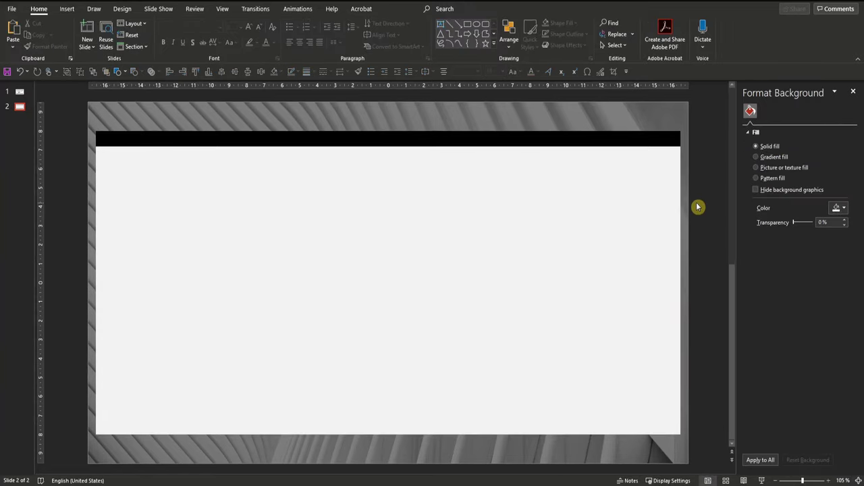
Add the text "Dashboard" to the black header bar and left-align it
{"action": "left_click", "coordinate": [412, 137]}
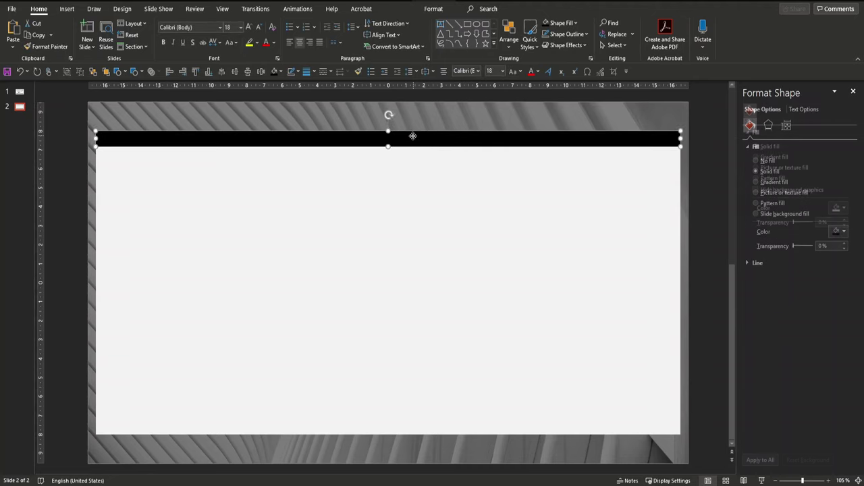
{"action": "left_click", "coordinate": [412, 137]}
{"action": "type", "text": "Dashboard"}
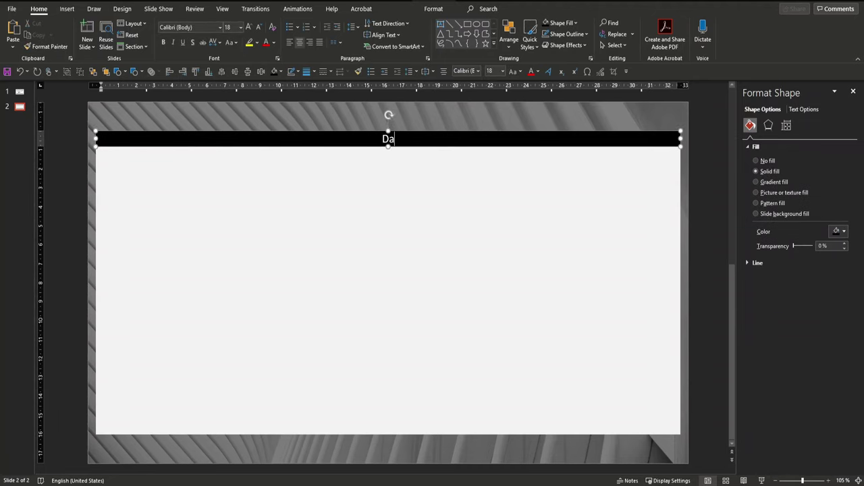
{"action": "left_click", "coordinate": [444, 71]}
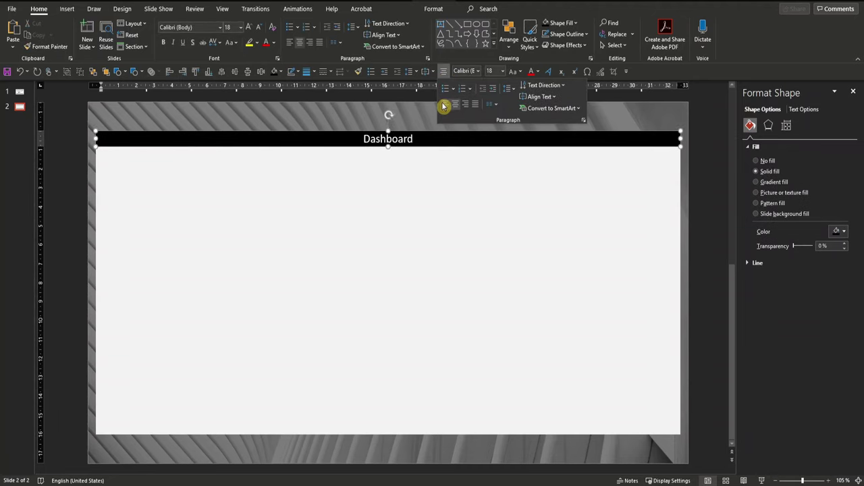
{"action": "left_click", "coordinate": [444, 106]}
Set the header bar's "Dashboard" text to Open Sans at 12 pt
{"action": "left_click", "coordinate": [186, 27]}
{"action": "type", "text": "Open Sans"}
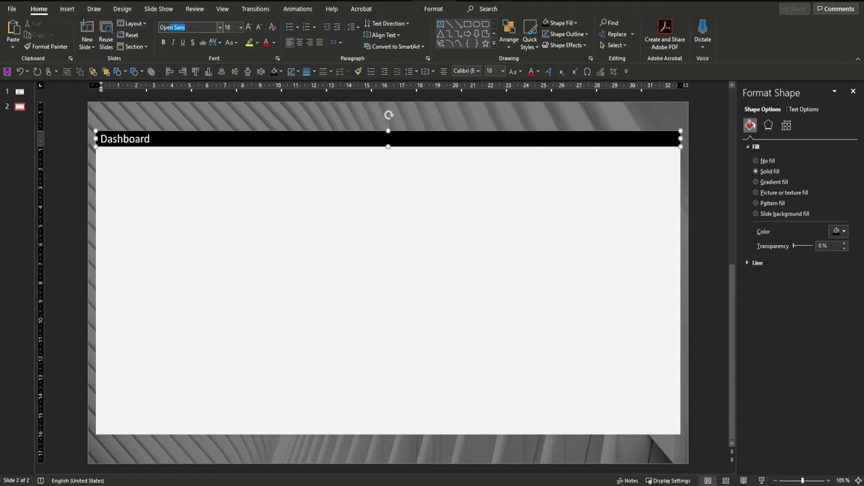
{"action": "key", "text": "Return"}
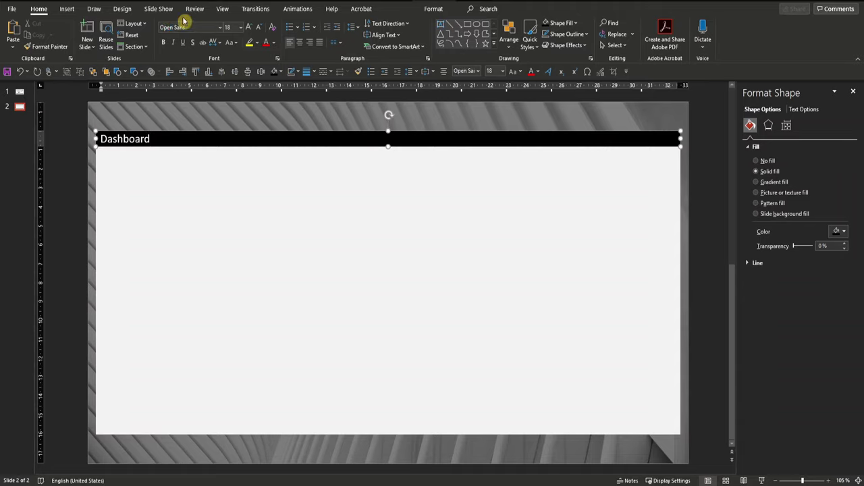
{"action": "key", "text": "Escape"}
{"action": "left_click", "coordinate": [261, 31]}
{"action": "left_click", "coordinate": [260, 31]}
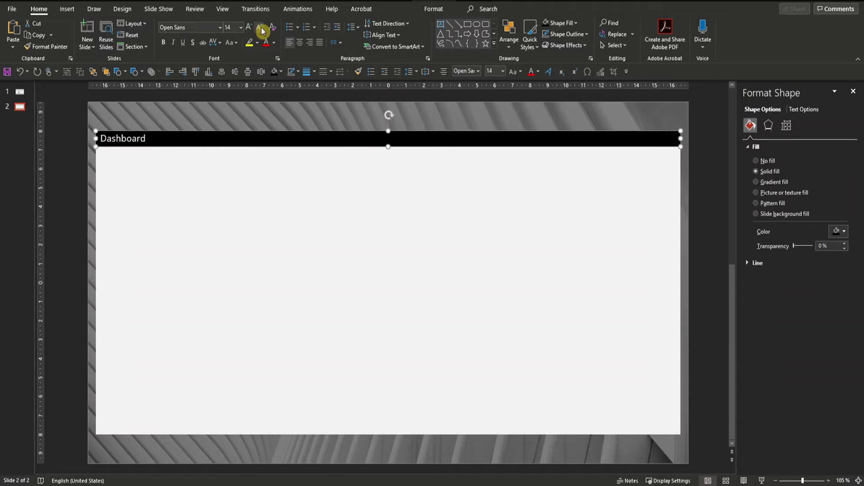
{"action": "left_click", "coordinate": [261, 31]}
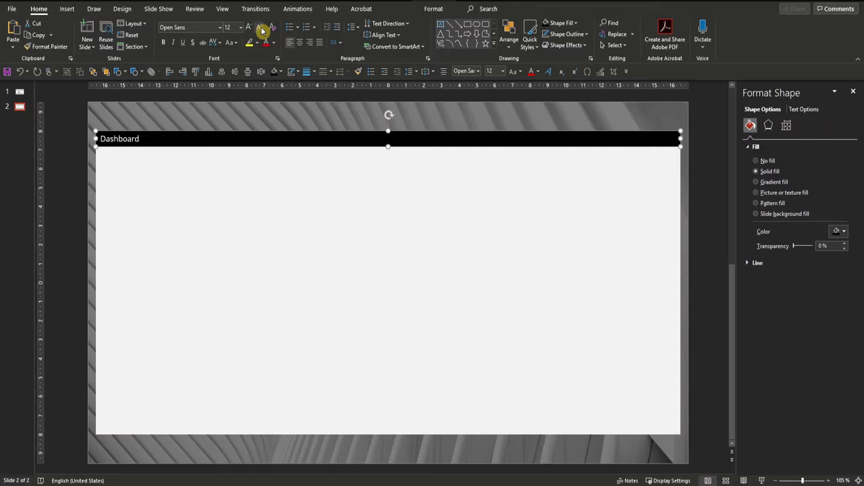
{"action": "left_click", "coordinate": [567, 150]}
Draw a rounded rectangle about 6.25 cm wide above the header bar's right part, increase its corner rounding and label it "Search"
{"action": "left_click", "coordinate": [119, 72]}
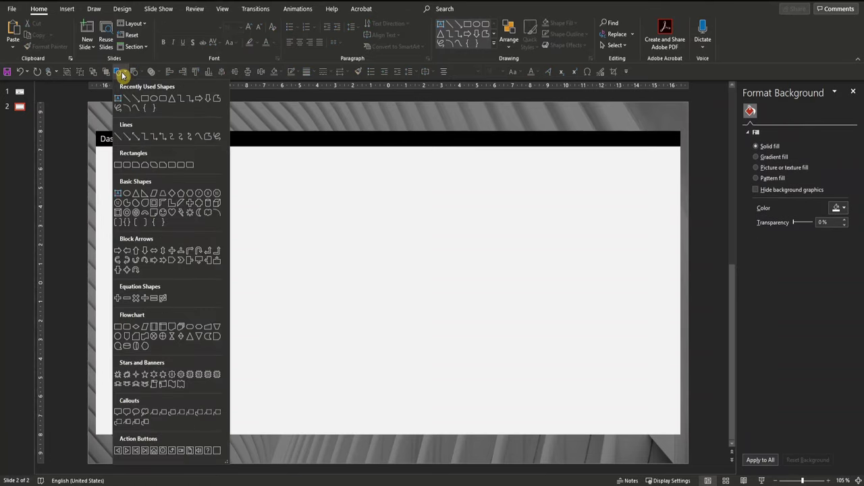
{"action": "left_click", "coordinate": [163, 100]}
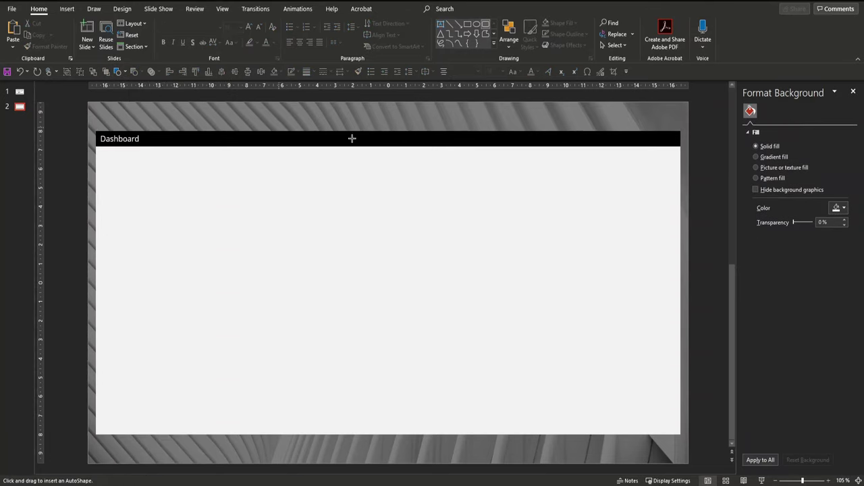
{"action": "left_click_drag", "start_coordinate": [507, 121], "coordinate": [618, 135]}
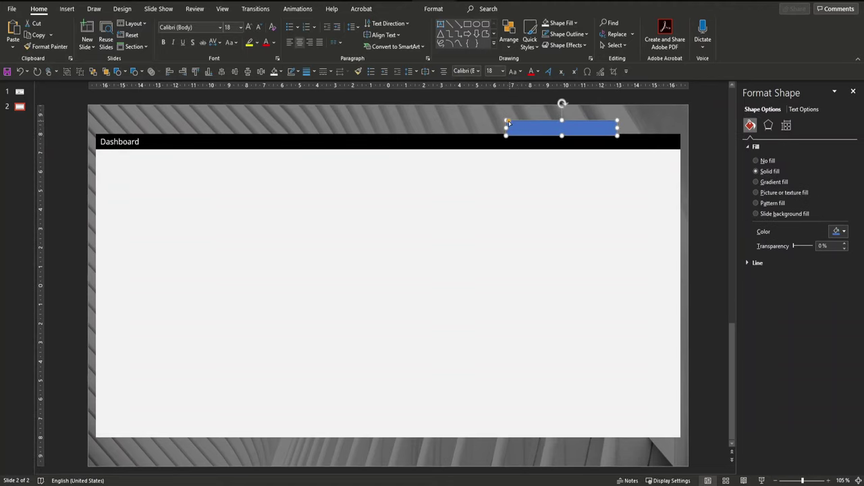
{"action": "left_click_drag", "start_coordinate": [509, 121], "coordinate": [524, 120]}
{"action": "type", "text": "Se"}
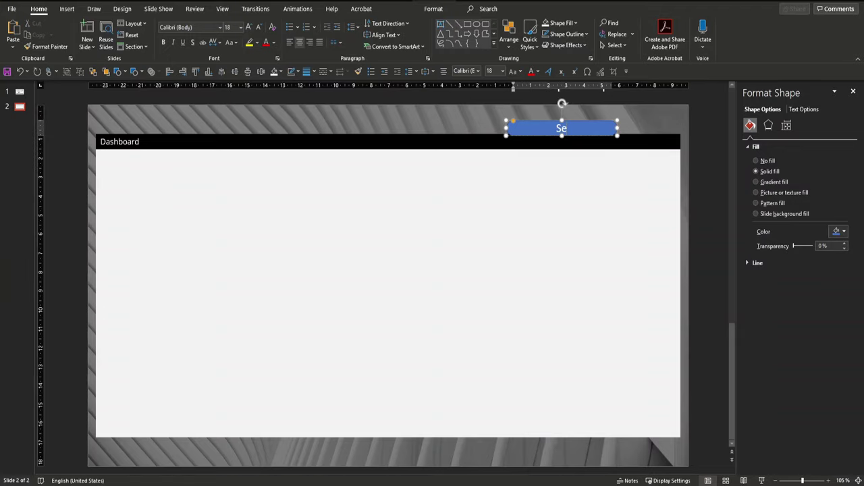
{"action": "type", "text": "arch"}
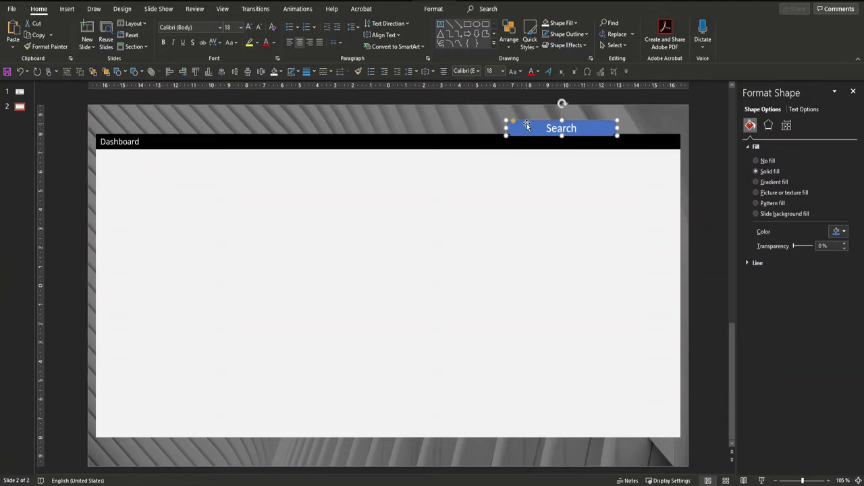
Format the search box with light grey 10 pt text and a white fill
{"action": "left_click", "coordinate": [274, 46]}
{"action": "left_click", "coordinate": [271, 68]}
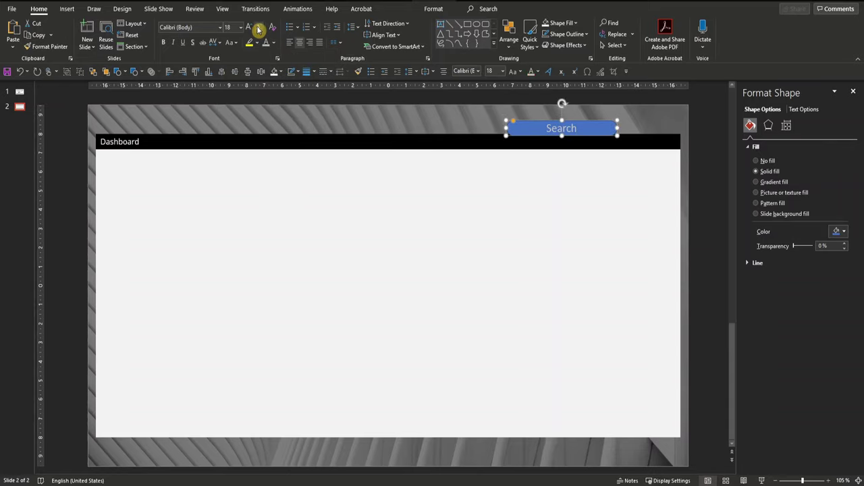
{"action": "left_click", "coordinate": [258, 29]}
{"action": "left_click", "coordinate": [258, 29]}
{"action": "left_click", "coordinate": [258, 29]}
{"action": "left_click", "coordinate": [258, 29]}
{"action": "left_click", "coordinate": [258, 29]}
{"action": "left_click", "coordinate": [274, 73]}
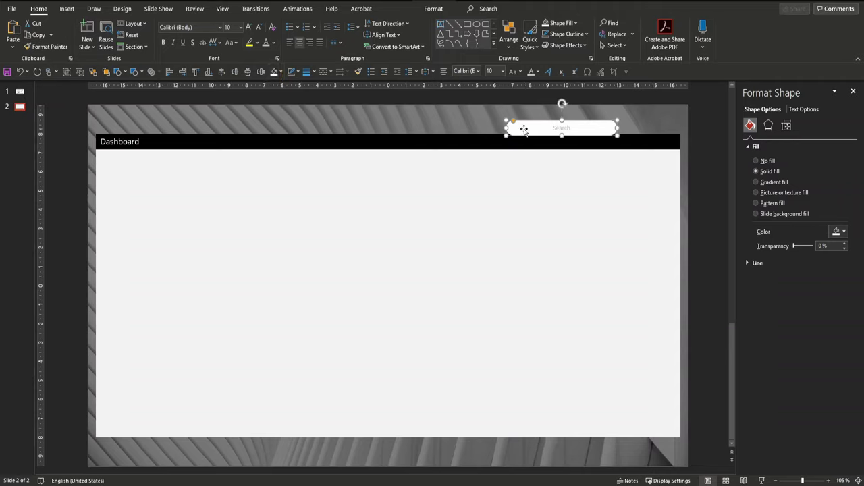
Left-align the "Search" text and set its font to Open Sans
{"action": "left_click", "coordinate": [443, 72]}
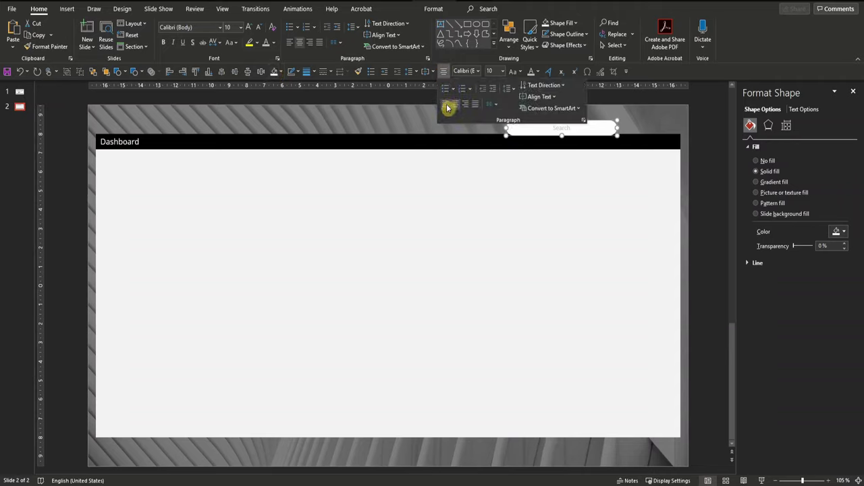
{"action": "left_click", "coordinate": [447, 106]}
{"action": "left_click", "coordinate": [212, 28]}
{"action": "type", "text": "Op"}
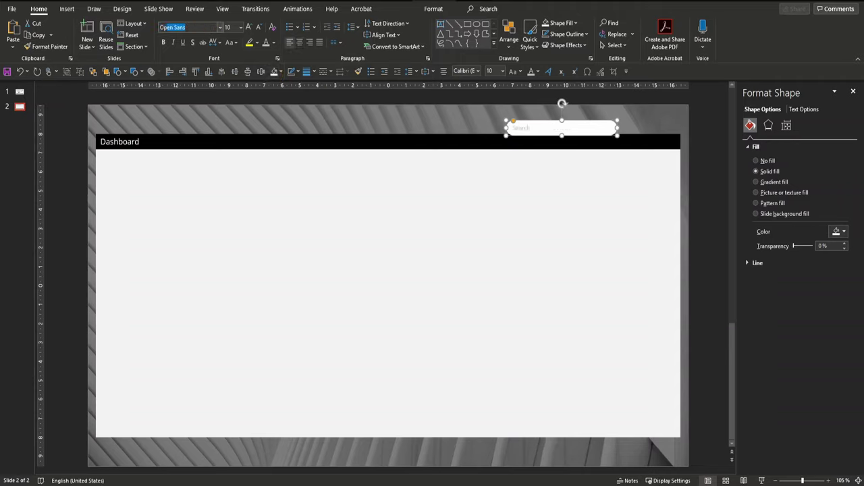
{"action": "type", "text": "en"}
{"action": "key", "text": "Return"}
Move the search box onto the right part of the black header bar and set its height to 0.7 cm
{"action": "mouse_move", "coordinate": [579, 135]}
{"action": "left_mouse_down"}
{"action": "mouse_move", "coordinate": [594, 141]}
{"action": "mouse_move", "coordinate": [576, 144]}
{"action": "left_mouse_up"}
{"action": "left_click", "coordinate": [438, 9]}
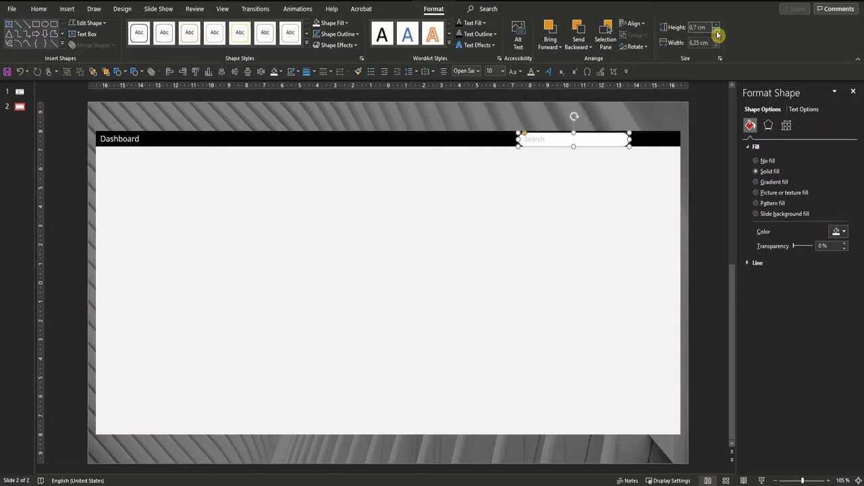
{"action": "left_click", "coordinate": [717, 31]}
{"action": "left_click", "coordinate": [718, 142]}
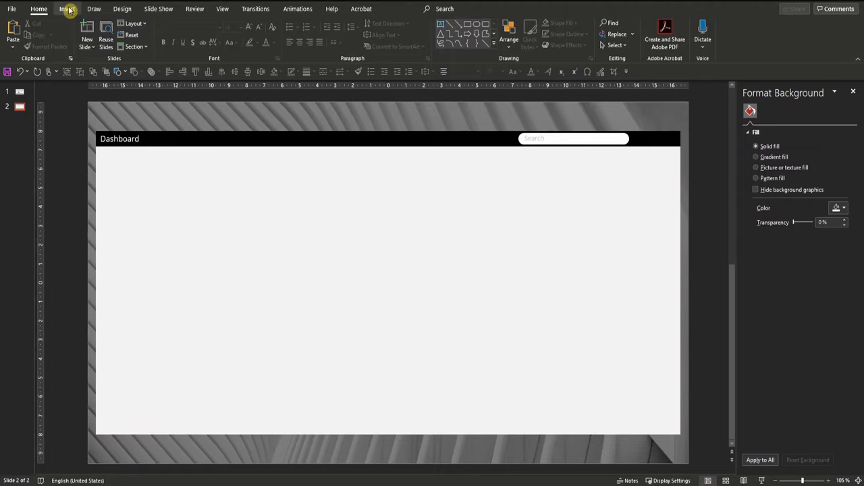
Insert the magnifying glass icon from the Analytics category and place it at 0.8 by 0.8 cm at the search box's right end
{"action": "left_click", "coordinate": [67, 9]}
{"action": "left_click", "coordinate": [204, 30]}
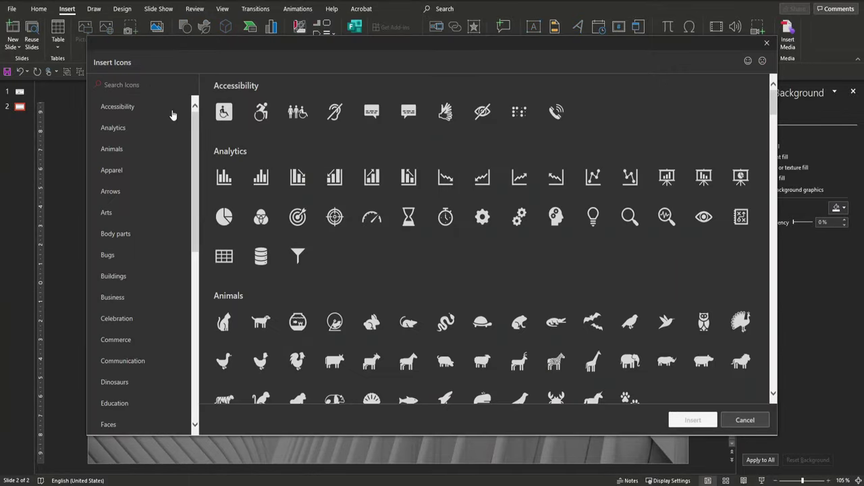
{"action": "left_click", "coordinate": [629, 218]}
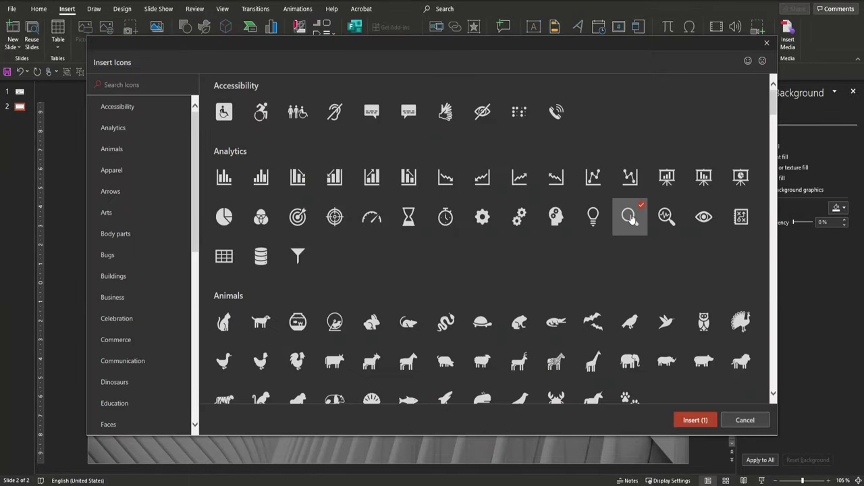
{"action": "left_click", "coordinate": [691, 419]}
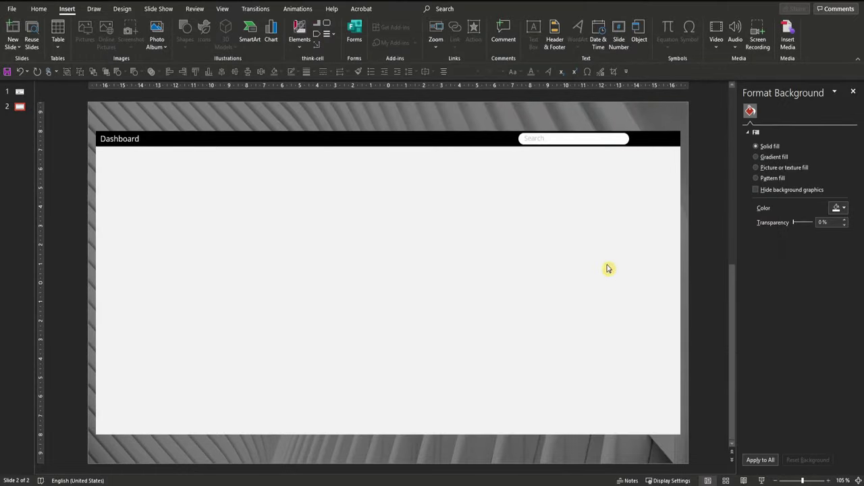
{"action": "left_click_drag", "start_coordinate": [392, 287], "coordinate": [619, 165]}
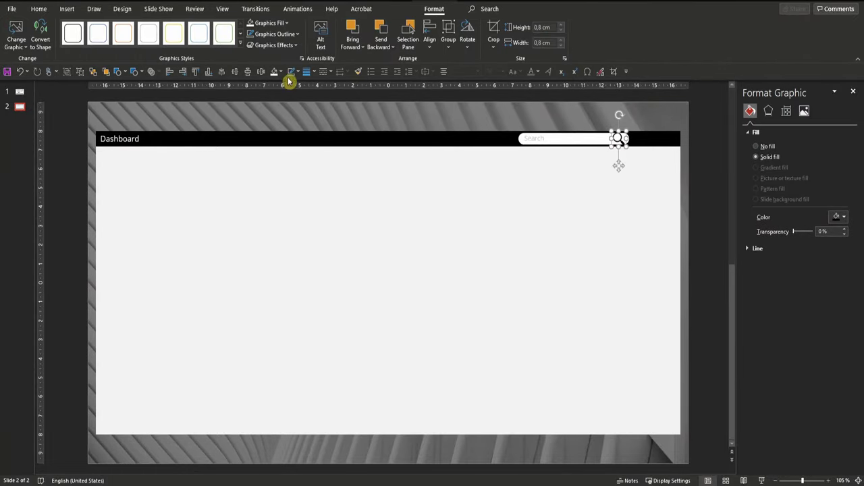
Fill the magnifying glass icon with a light grey shade of the white theme color and shrink it to fit inside the search box
{"action": "left_click", "coordinate": [282, 73]}
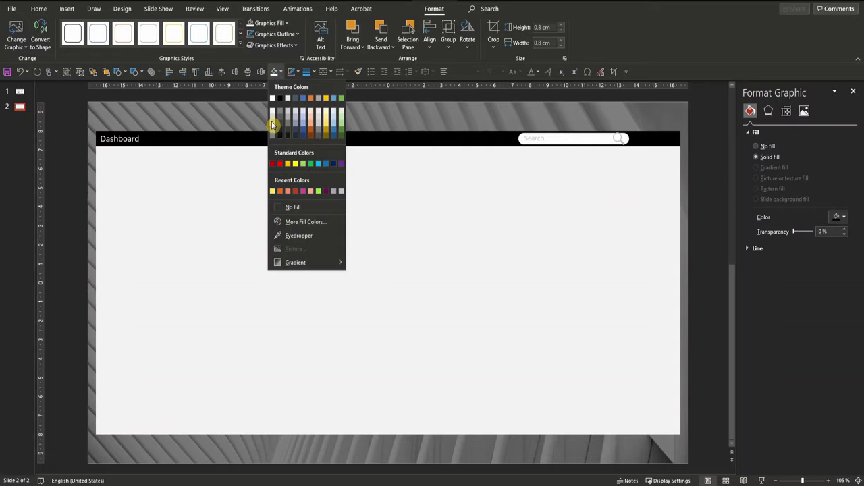
{"action": "left_click", "coordinate": [272, 125]}
{"action": "left_click", "coordinate": [694, 168]}
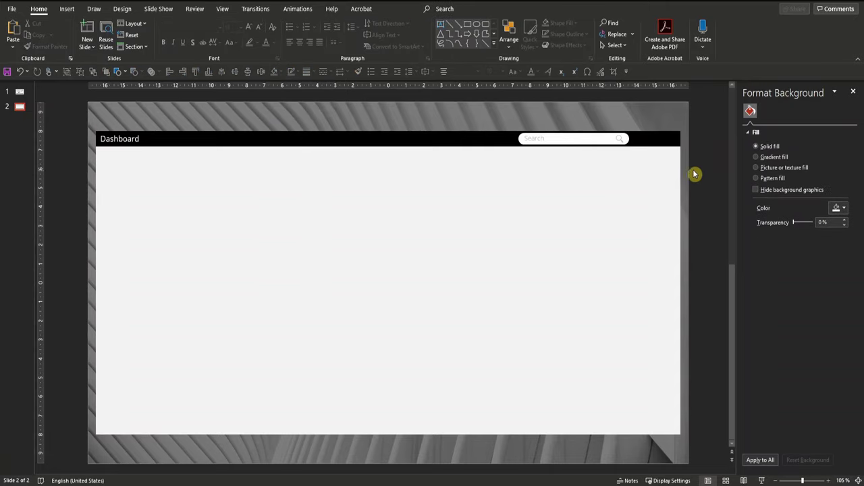
Duplicate the search box below the header bar, clear the copy's text and shrink it to a small narrow bar
{"action": "left_click", "coordinate": [592, 141]}
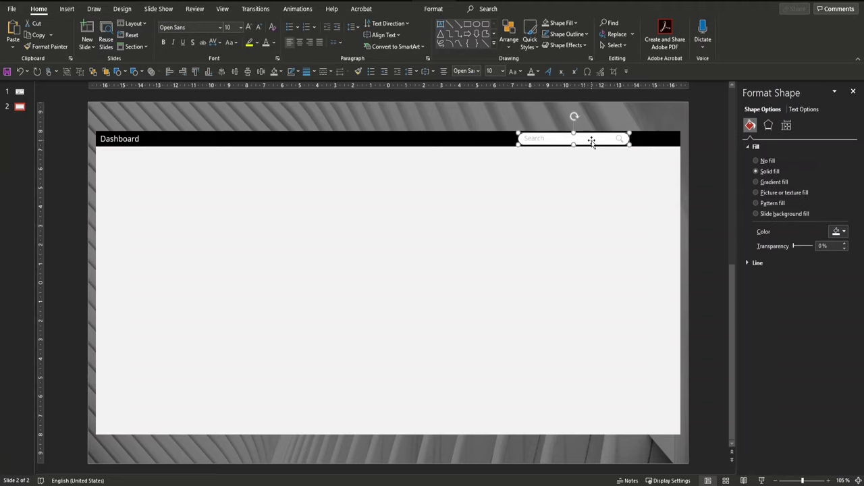
{"action": "key", "text": "ctrl+d"}
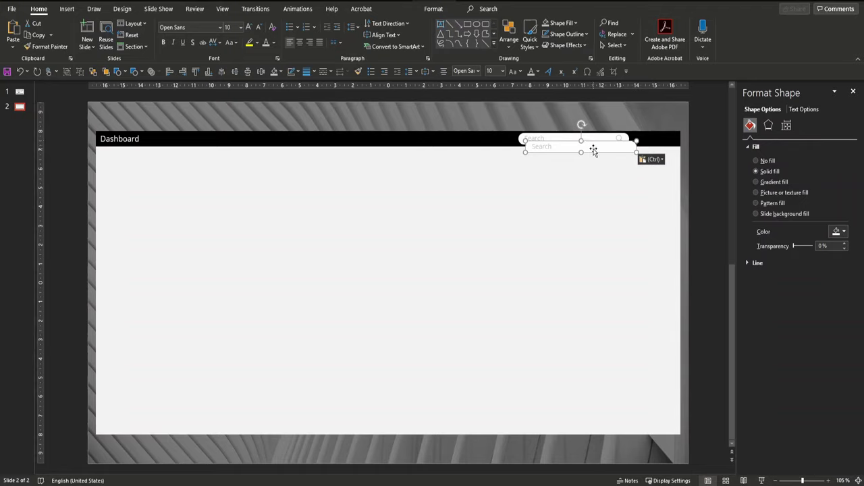
{"action": "left_click_drag", "start_coordinate": [593, 149], "coordinate": [613, 173]}
{"action": "double_click", "coordinate": [570, 169]}
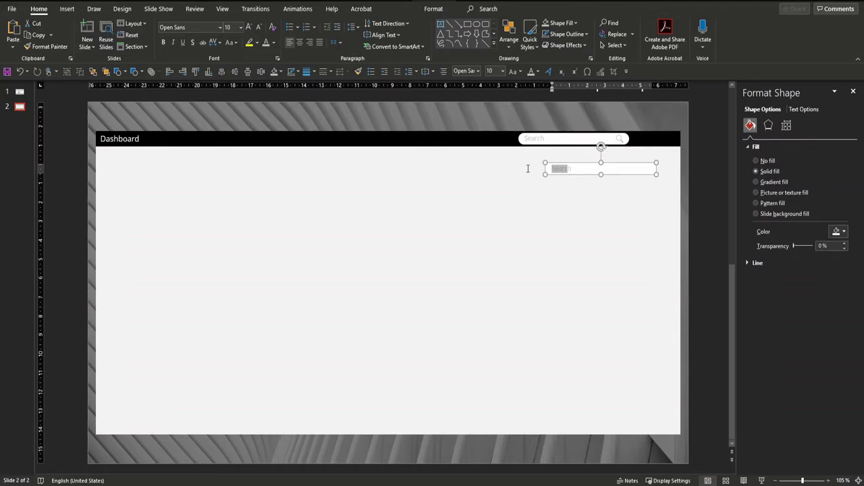
{"action": "key", "text": "BackSpace"}
{"action": "left_click_drag", "start_coordinate": [656, 162], "coordinate": [560, 172]}
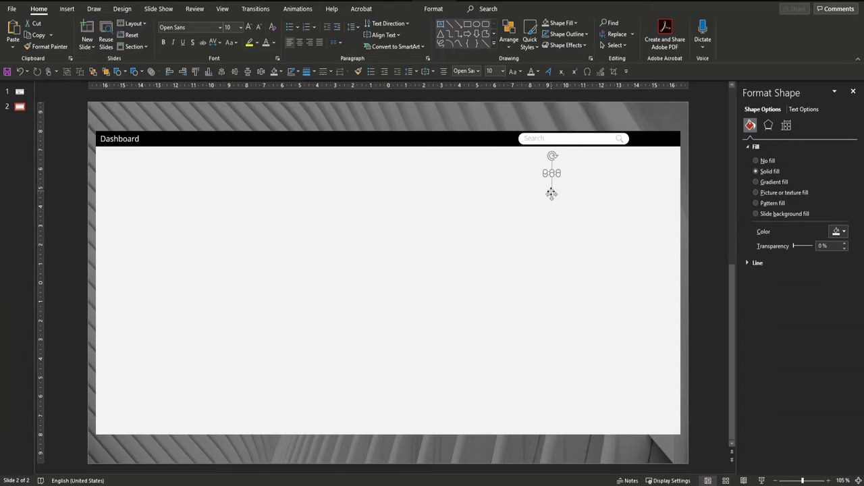
Build a menu icon of three stacked white bars near the right end of the black header bar and select all three
{"action": "left_click_drag", "start_coordinate": [638, 176], "coordinate": [665, 150]}
{"action": "scroll", "coordinate": [665, 150], "scroll_direction": "up", "scroll_amount": 5}
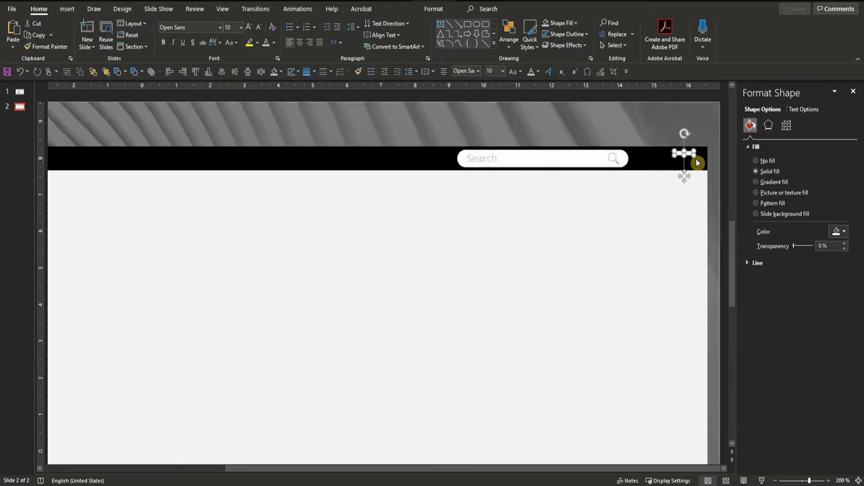
{"action": "left_click_drag", "start_coordinate": [680, 168], "coordinate": [681, 176]}
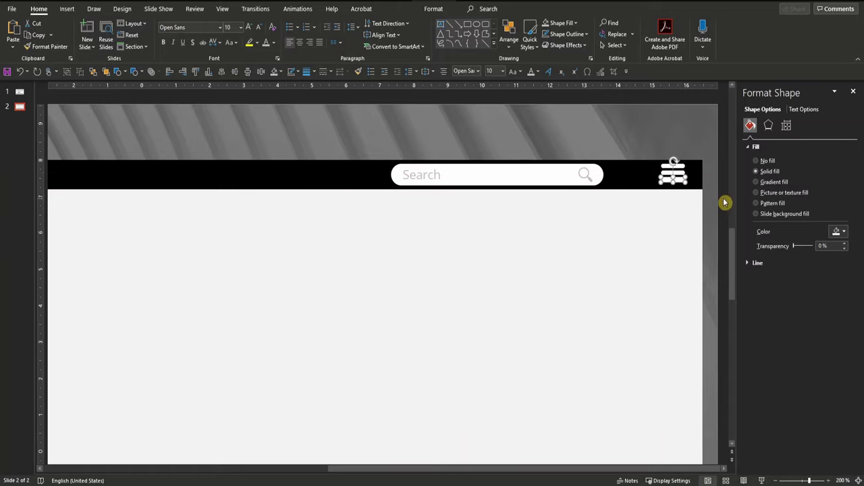
{"action": "left_click_drag", "start_coordinate": [723, 201], "coordinate": [640, 139]}
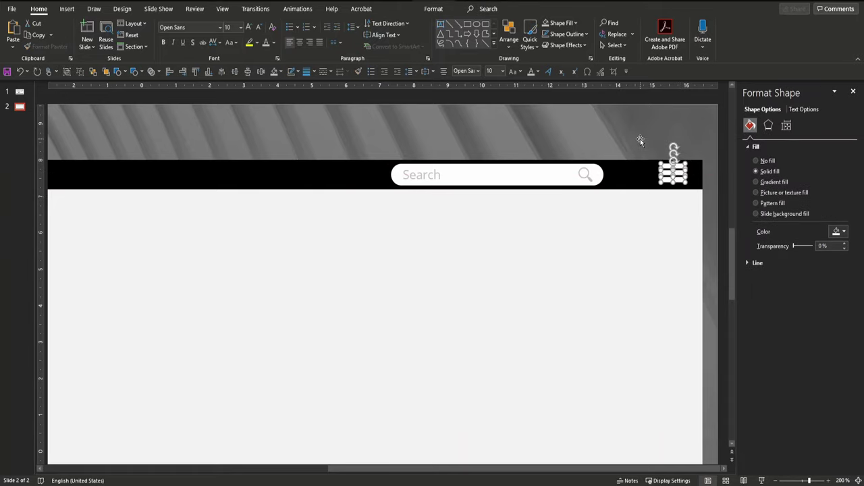
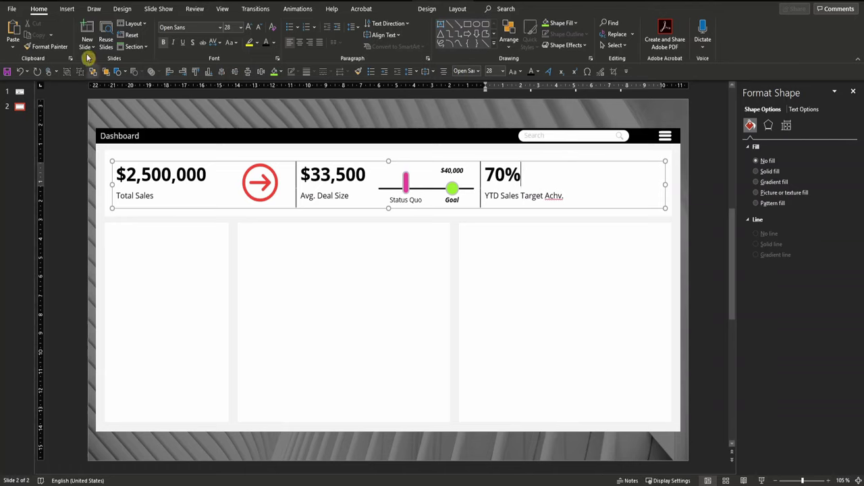
Insert a Doughnut chart on the dashboard slide
{"action": "left_click", "coordinate": [67, 10]}
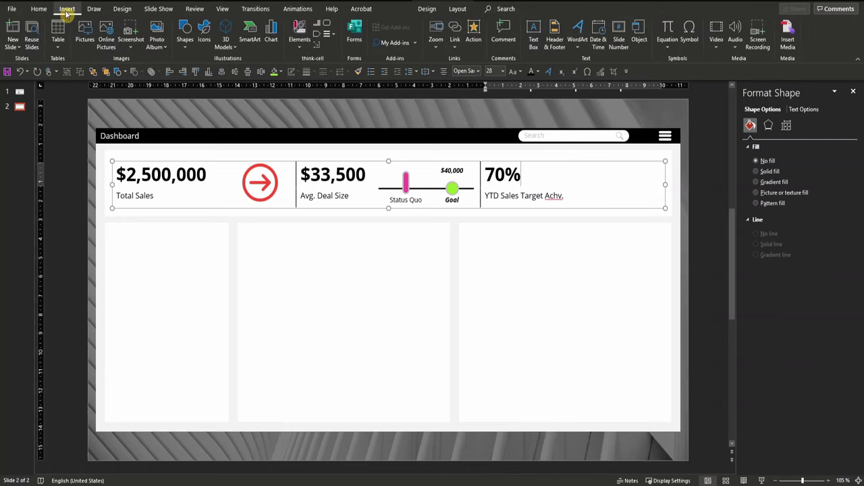
{"action": "left_click", "coordinate": [270, 35]}
{"action": "left_click", "coordinate": [323, 175]}
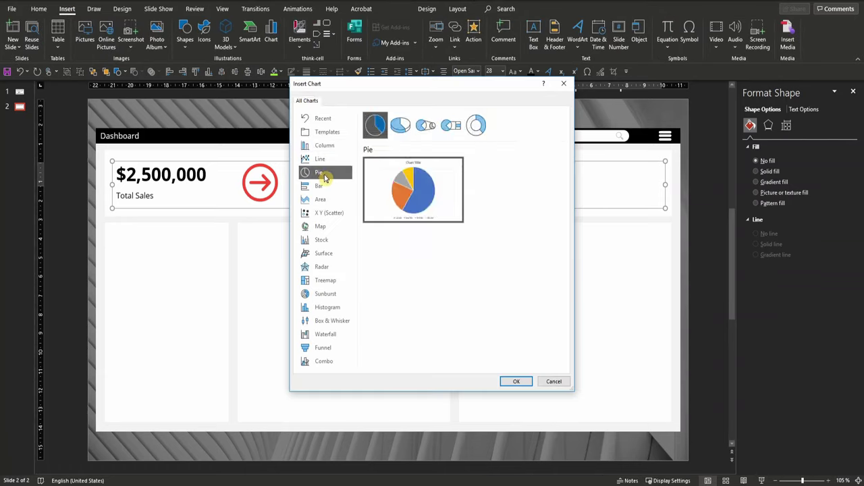
{"action": "left_click", "coordinate": [478, 124]}
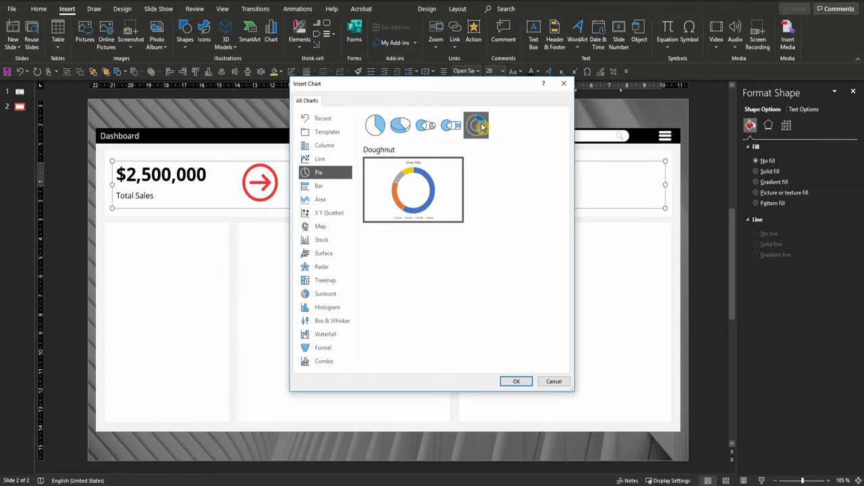
{"action": "left_click", "coordinate": [517, 382]}
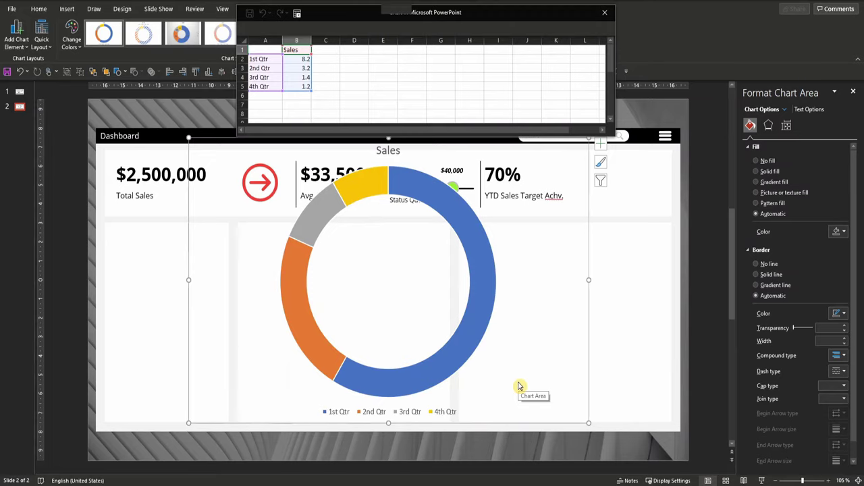
Delete the 4th Qtr row from the chart data and set 1st Qtr to 5, 2nd Qtr to 3 and 3rd Qtr to 2
{"action": "left_click", "coordinate": [241, 86]}
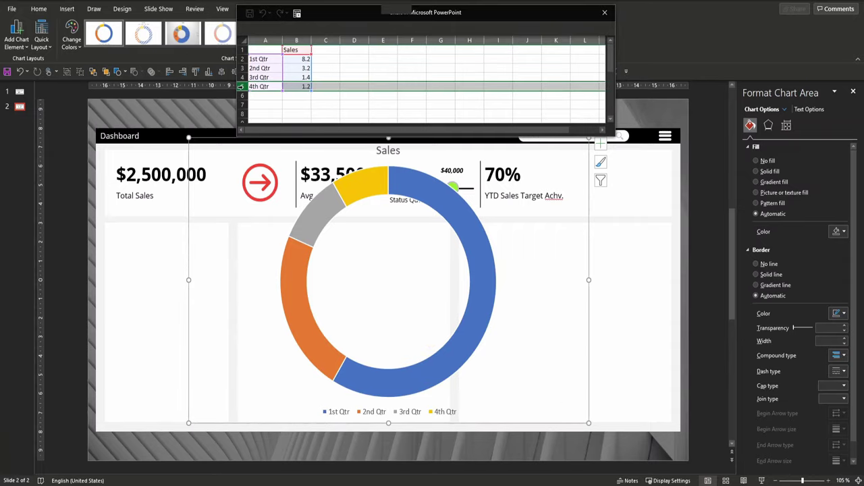
{"action": "key", "text": "Delete"}
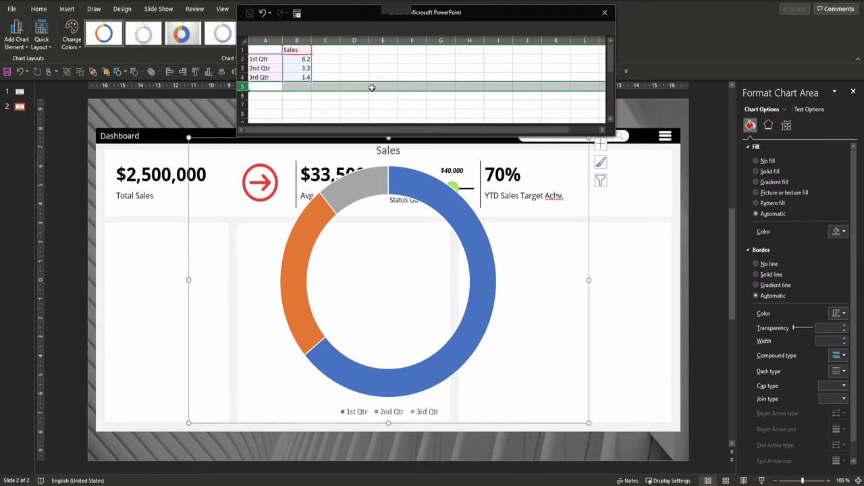
{"action": "left_click", "coordinate": [301, 59]}
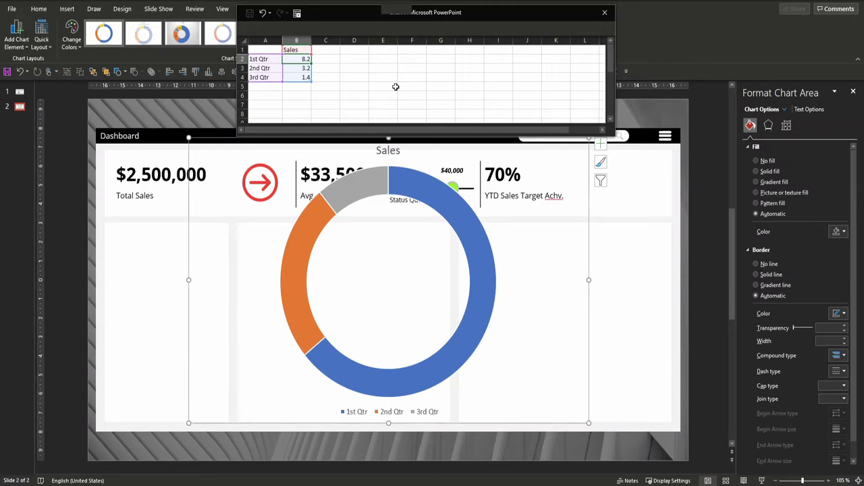
{"action": "key", "text": "Left"}
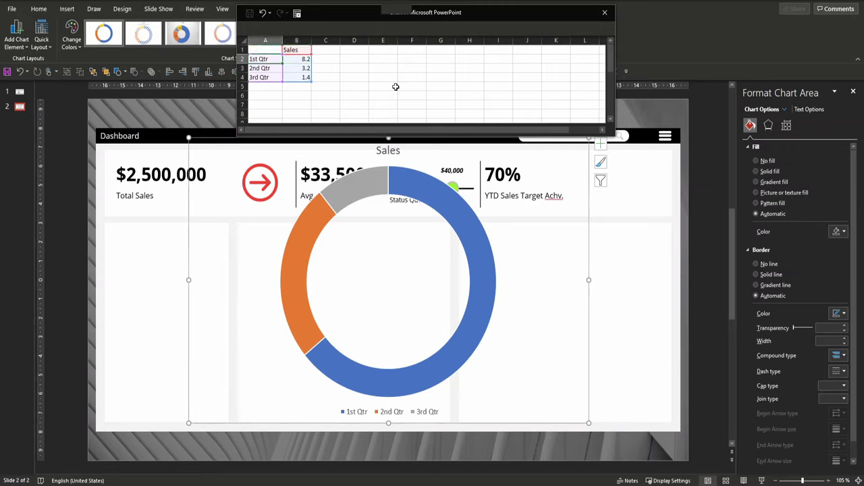
{"action": "key", "text": "Right"}
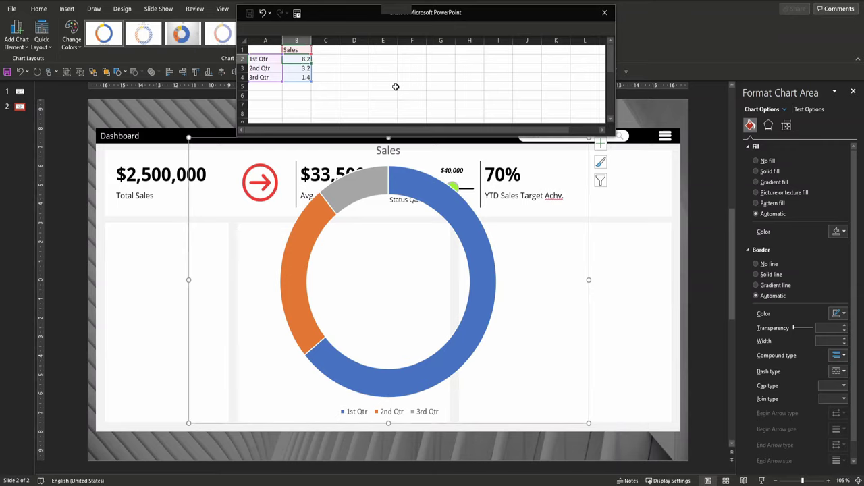
{"action": "type", "text": "5"}
{"action": "key", "text": "Return"}
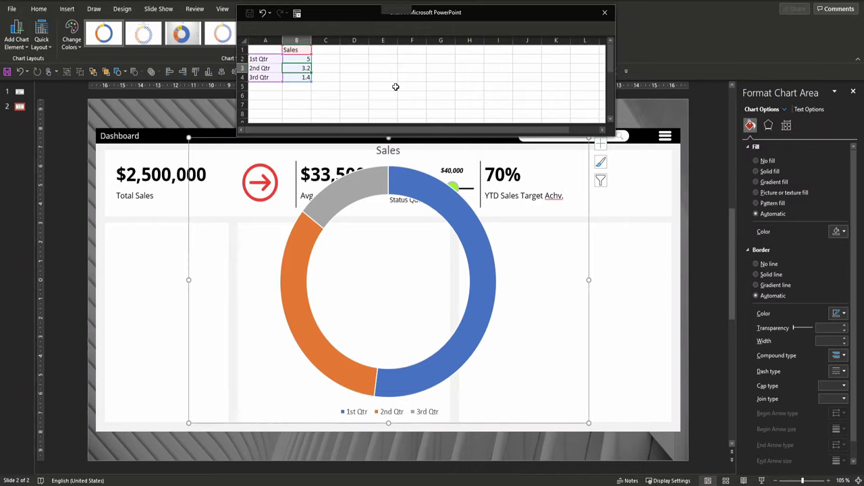
{"action": "type", "text": "3"}
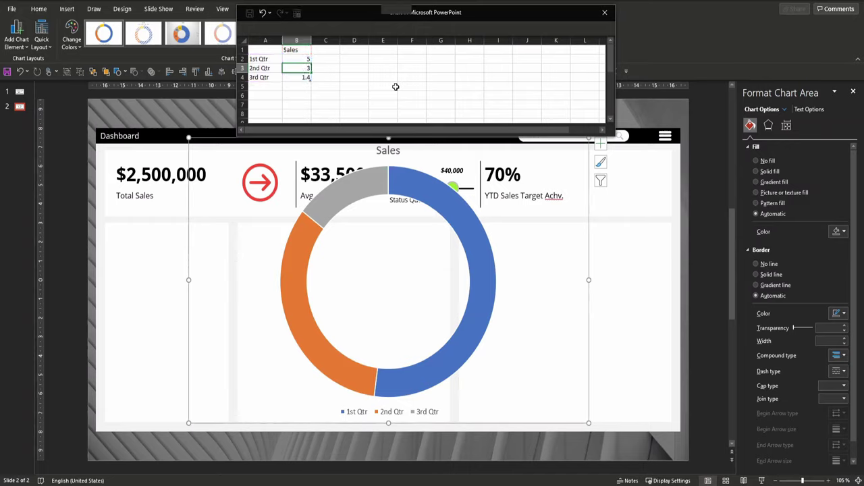
{"action": "key", "text": "Return"}
{"action": "type", "text": "2"}
{"action": "key", "text": "Return"}
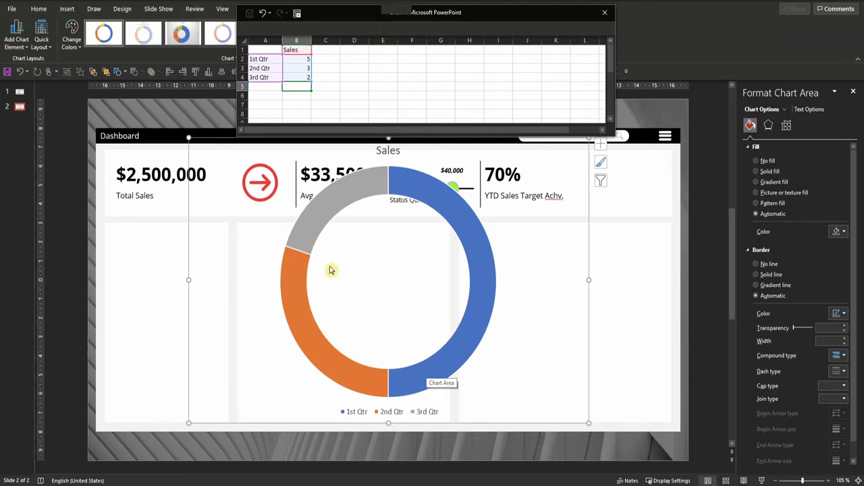
Set the 2nd Qtr value to 3.5 and the 3rd Qtr value to 1.5, and delete the chart's legend
{"action": "left_click", "coordinate": [303, 69]}
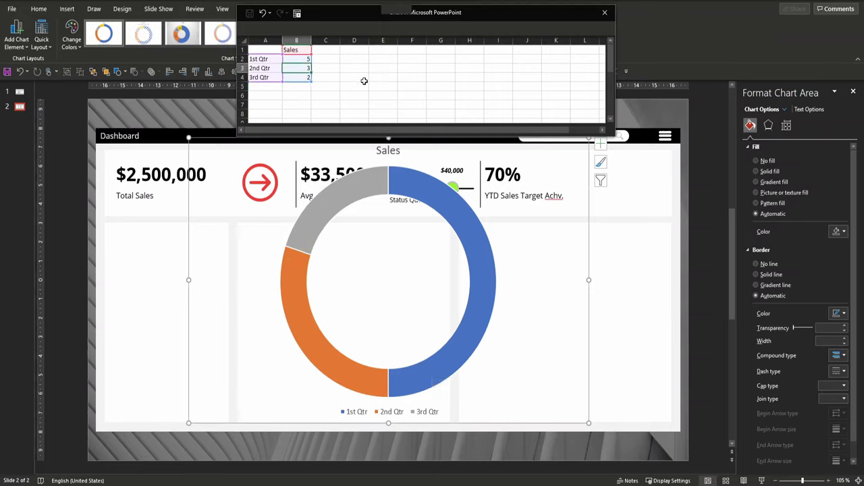
{"action": "type", "text": "3.5"}
{"action": "key", "text": "Return"}
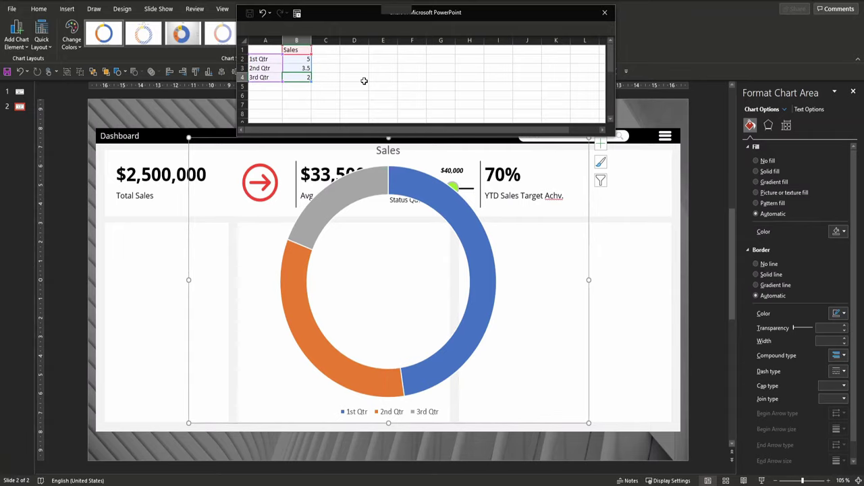
{"action": "type", "text": "2.5"}
{"action": "key", "text": "Return"}
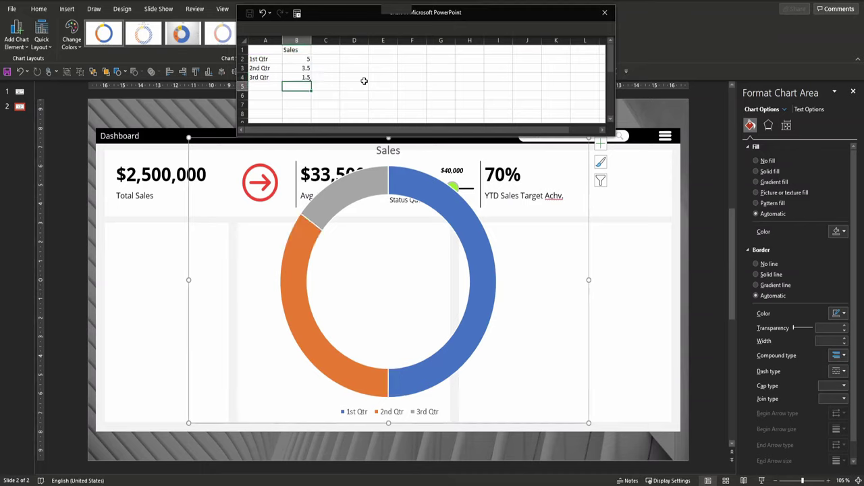
{"action": "left_click", "coordinate": [604, 12]}
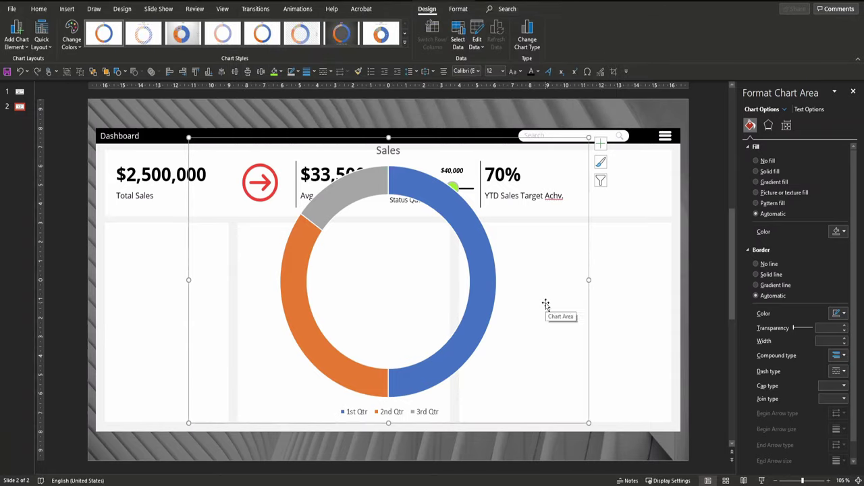
{"action": "left_click", "coordinate": [405, 410]}
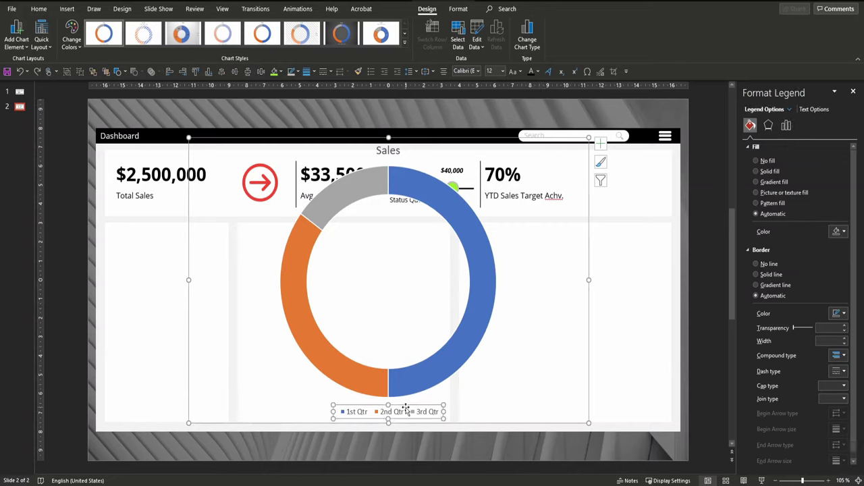
{"action": "key", "text": "Delete"}
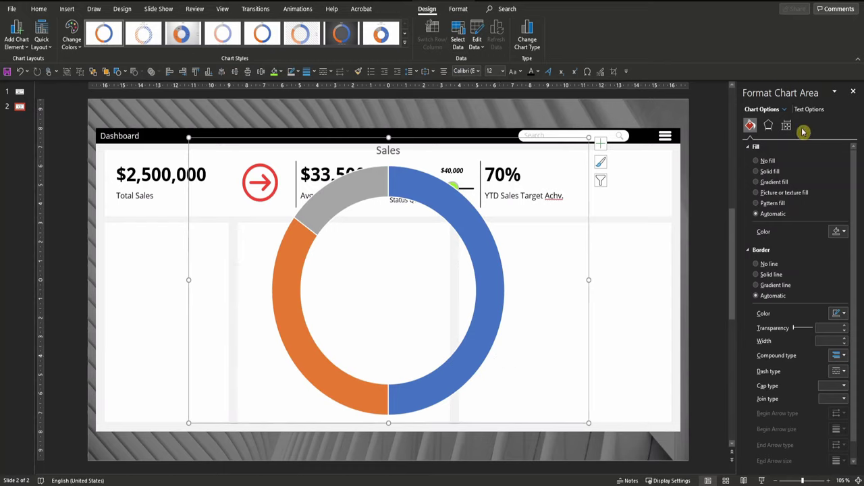
Rotate the doughnut series by setting its angle of first slice to 90°
{"action": "left_click", "coordinate": [471, 217]}
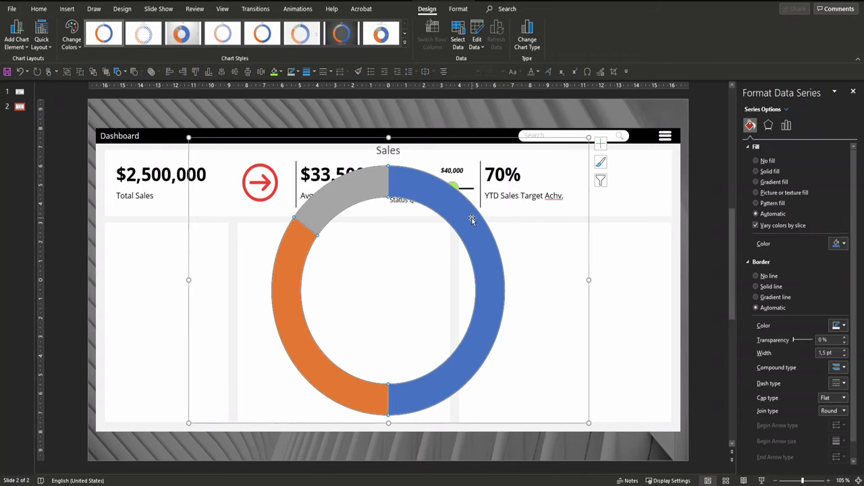
{"action": "left_click", "coordinate": [390, 199]}
{"action": "mouse_move", "coordinate": [391, 199]}
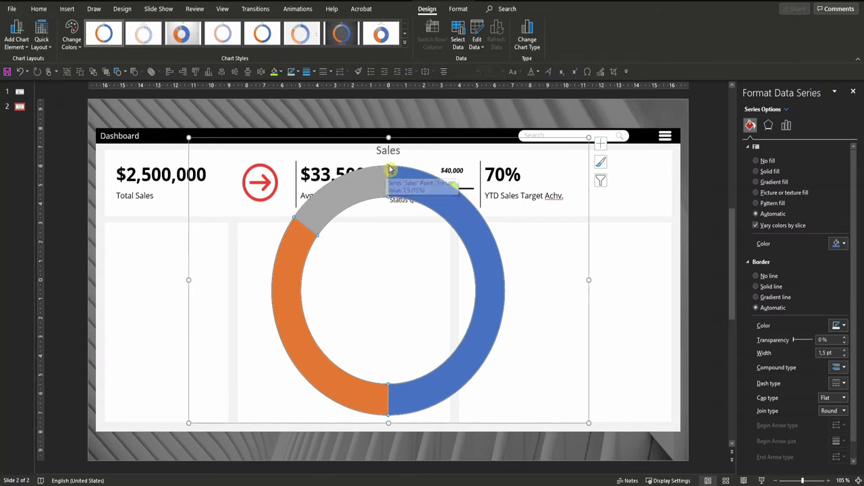
{"action": "left_click", "coordinate": [788, 127]}
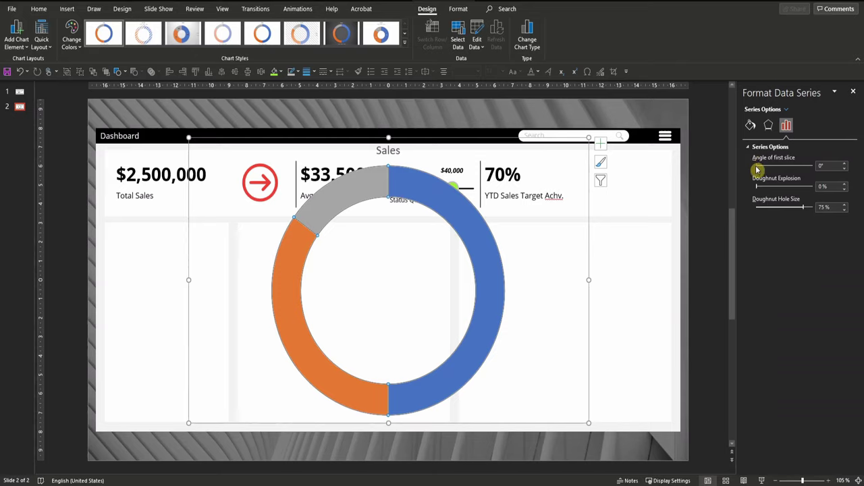
{"action": "left_click_drag", "start_coordinate": [757, 169], "coordinate": [775, 169]}
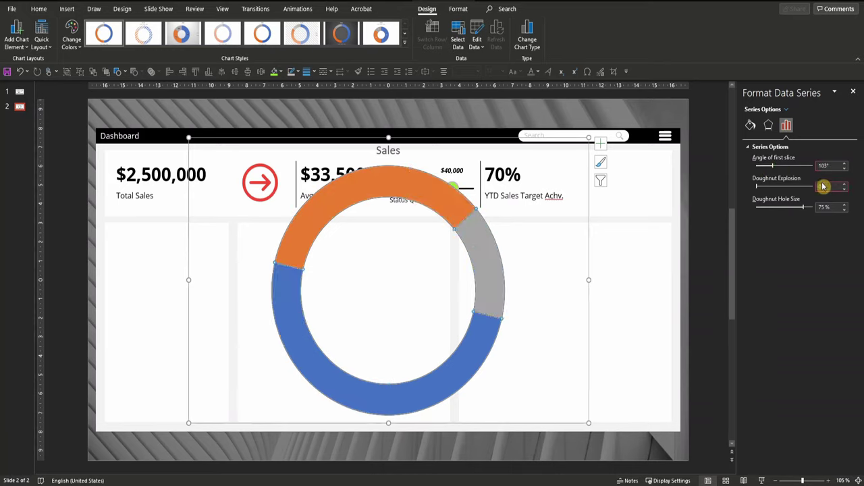
{"action": "left_click", "coordinate": [844, 169]}
{"action": "left_click", "coordinate": [844, 169]}
{"action": "left_click", "coordinate": [845, 169]}
{"action": "left_click", "coordinate": [845, 169]}
{"action": "left_click", "coordinate": [845, 169]}
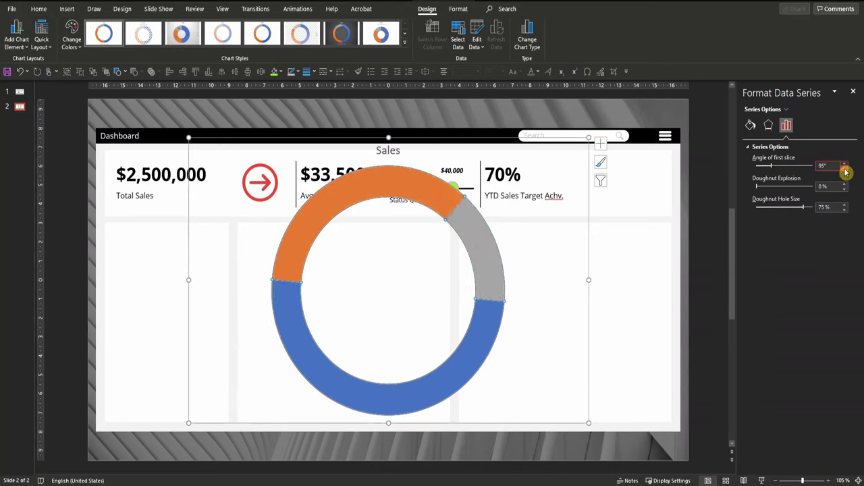
{"action": "left_click", "coordinate": [845, 169]}
{"action": "left_click", "coordinate": [845, 168]}
{"action": "left_click", "coordinate": [845, 169]}
{"action": "left_click", "coordinate": [845, 169]}
{"action": "left_click", "coordinate": [845, 170]}
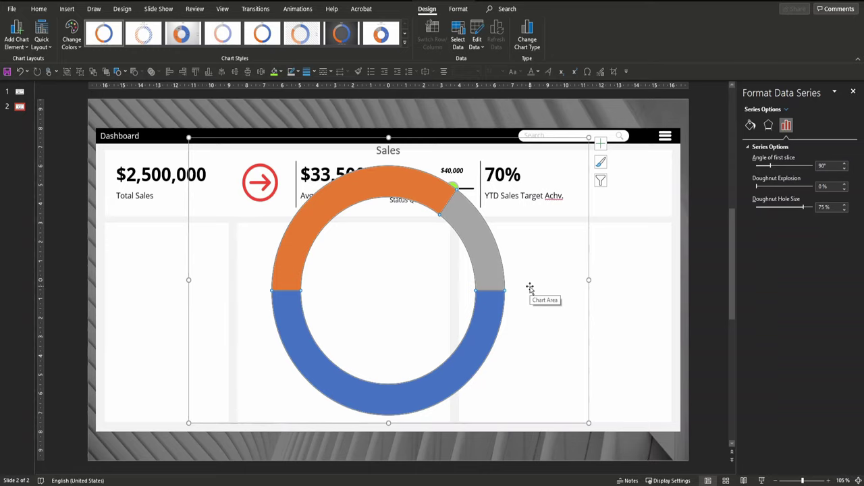
Set the blue lower half slice of the doughnut to no fill
{"action": "left_click", "coordinate": [492, 302]}
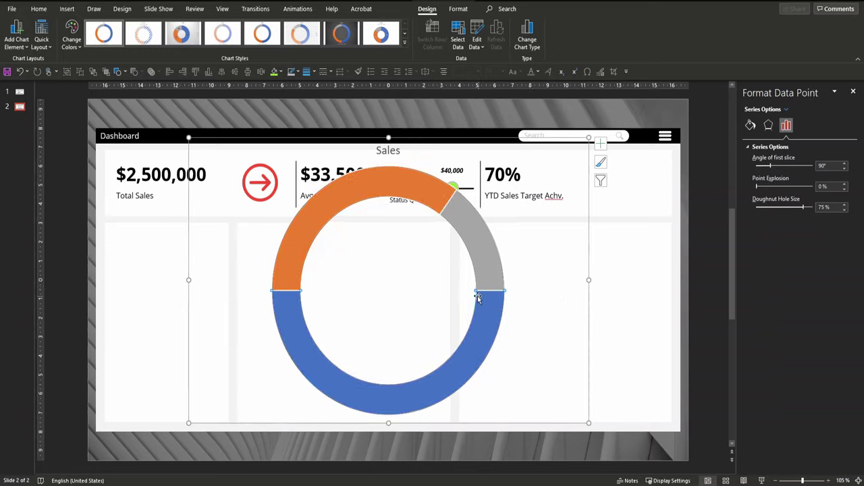
{"action": "left_click", "coordinate": [751, 126]}
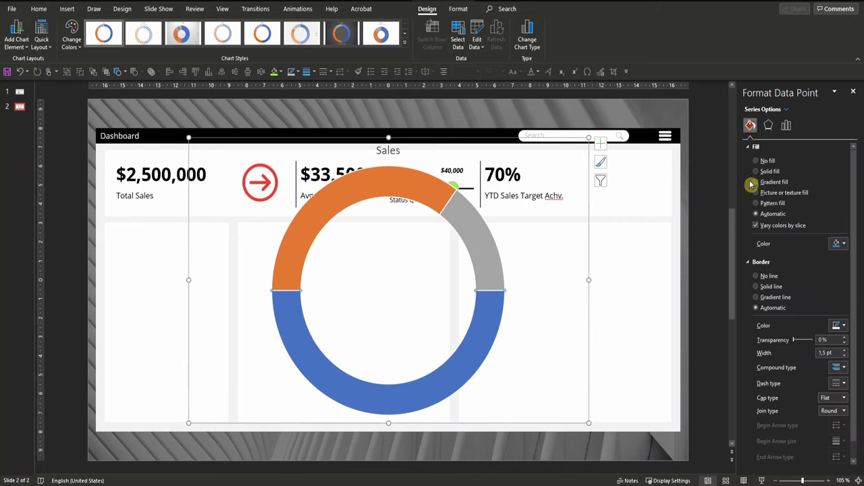
{"action": "left_click", "coordinate": [767, 161]}
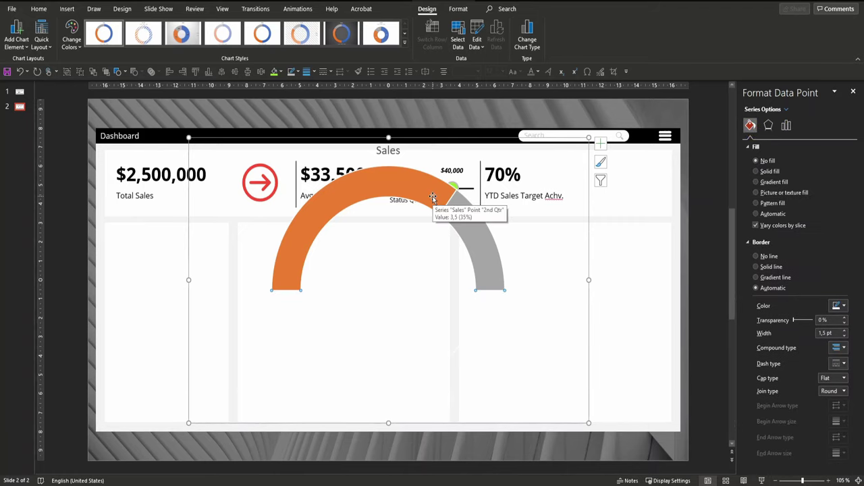
Fill the orange slice of the half-doughnut with the magenta sampled from the colour swatches below the slide
{"action": "left_click", "coordinate": [426, 181]}
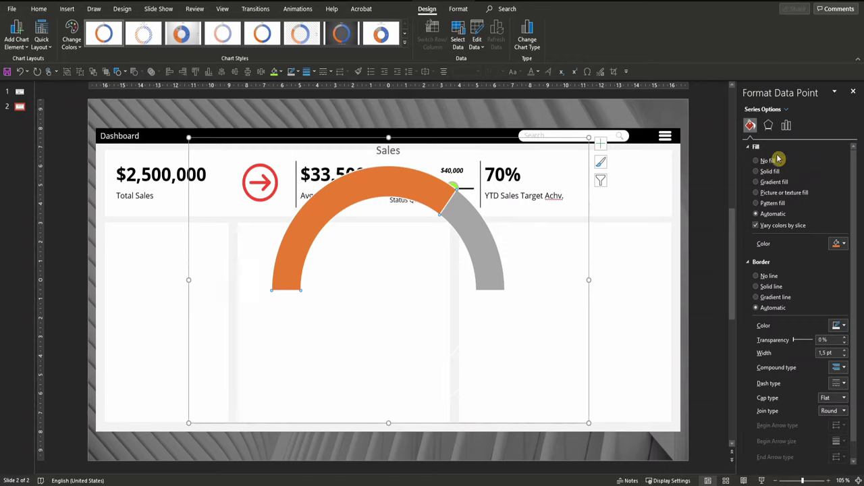
{"action": "left_click", "coordinate": [839, 244]}
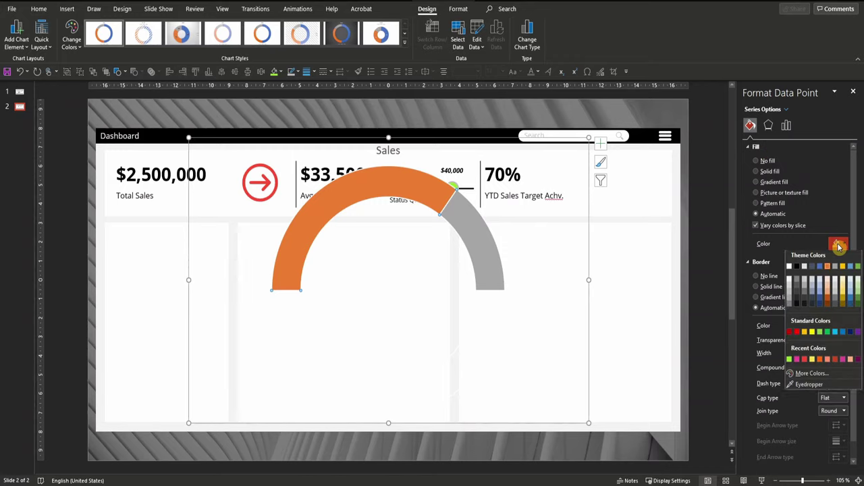
{"action": "left_click", "coordinate": [810, 387]}
{"action": "scroll", "coordinate": [360, 263], "scroll_direction": "down", "scroll_amount": 3}
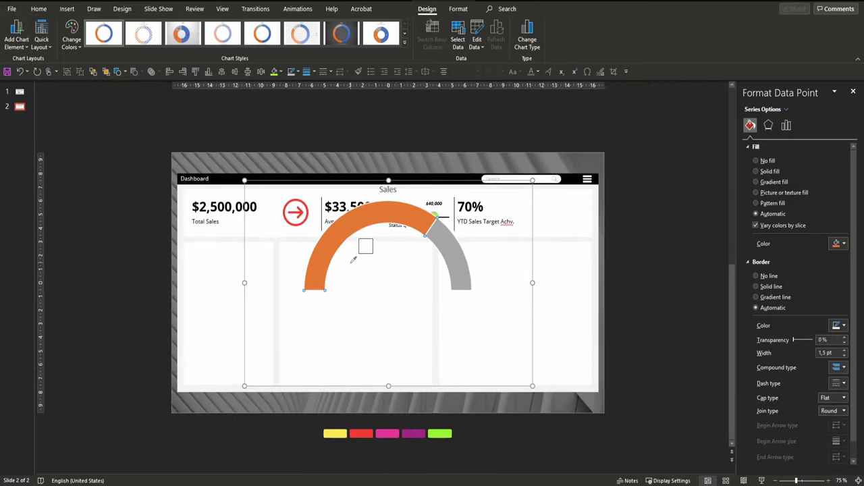
{"action": "left_click", "coordinate": [388, 434]}
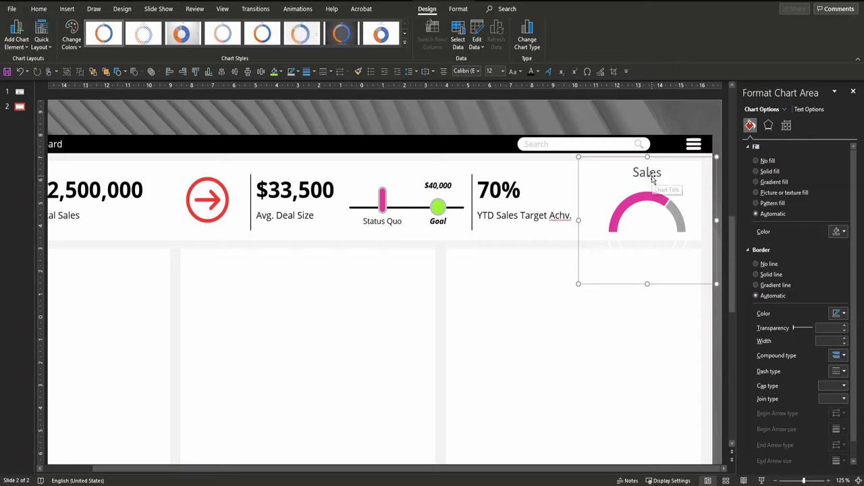
Delete the gauge chart's Sales title and remove the border line from the doughnut series
{"action": "left_click", "coordinate": [651, 175]}
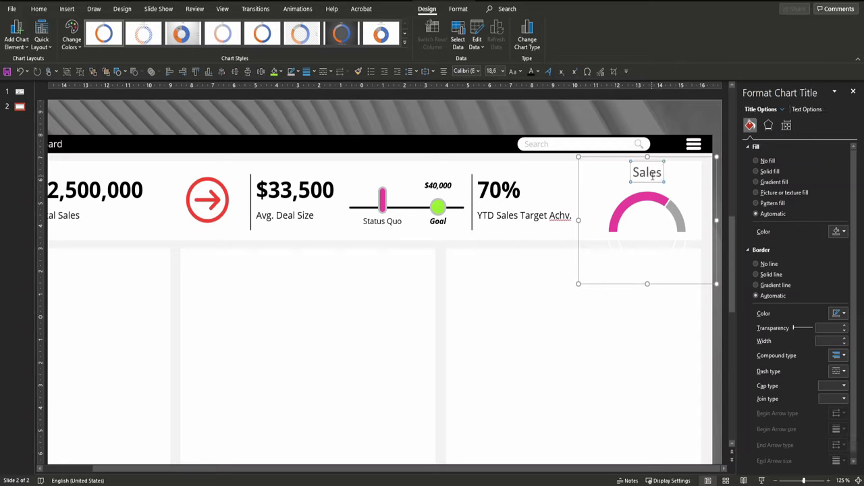
{"action": "key", "text": "Delete"}
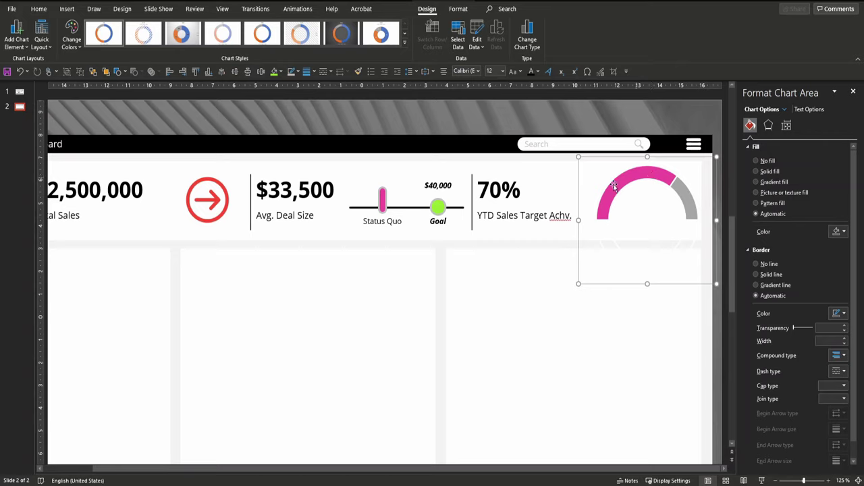
{"action": "mouse_move", "coordinate": [645, 176]}
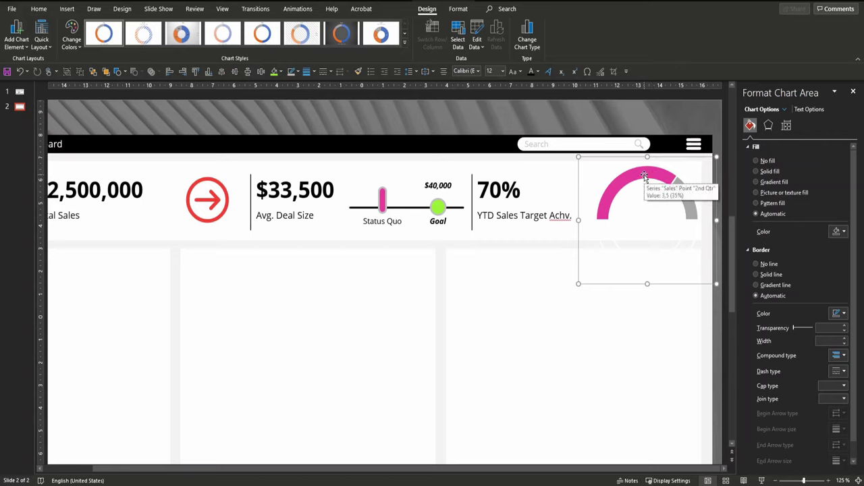
{"action": "left_click", "coordinate": [645, 176]}
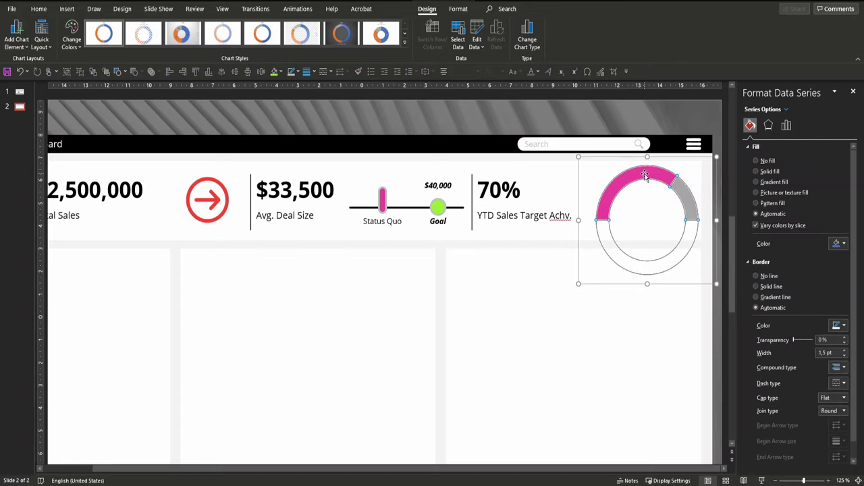
{"action": "left_click", "coordinate": [768, 276]}
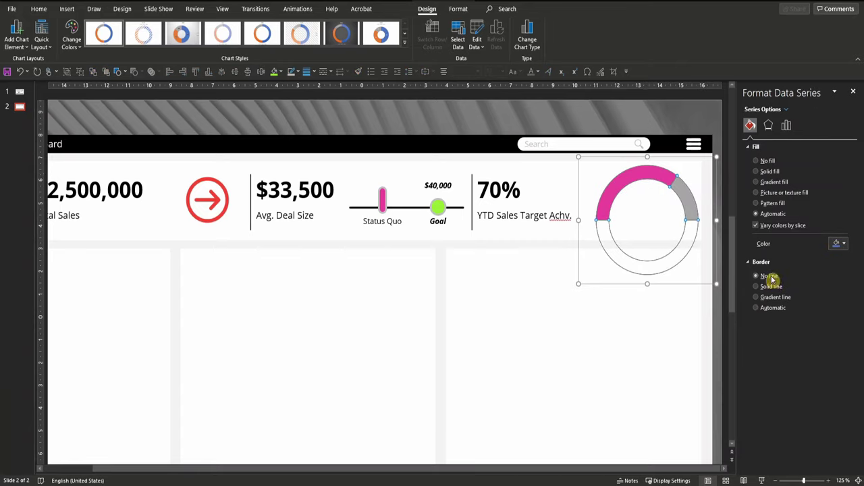
{"action": "left_click", "coordinate": [720, 238]}
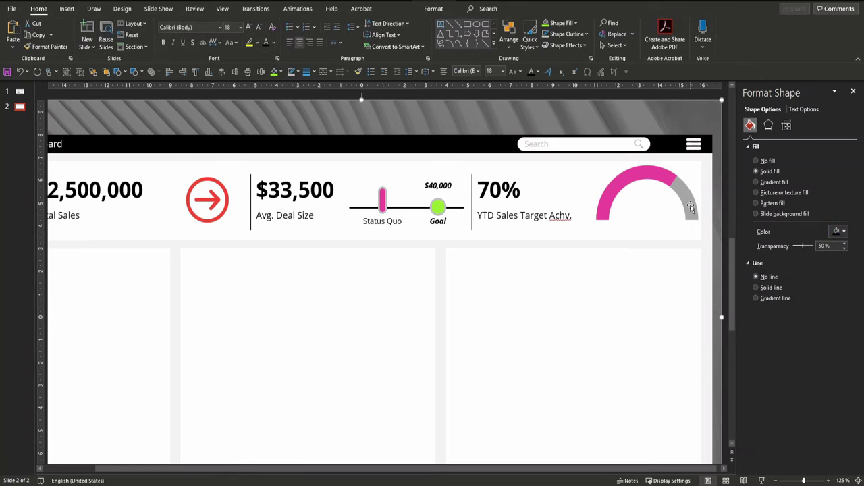
{"action": "left_click", "coordinate": [668, 416]}
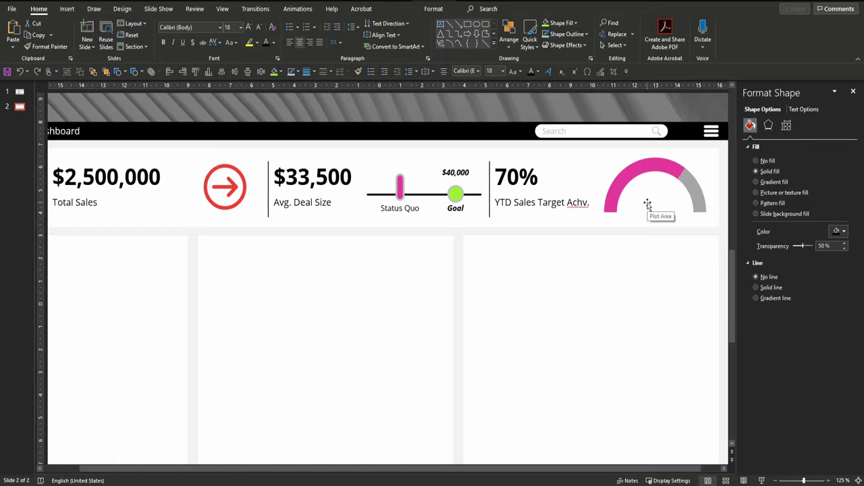
{"action": "left_click", "coordinate": [685, 176]}
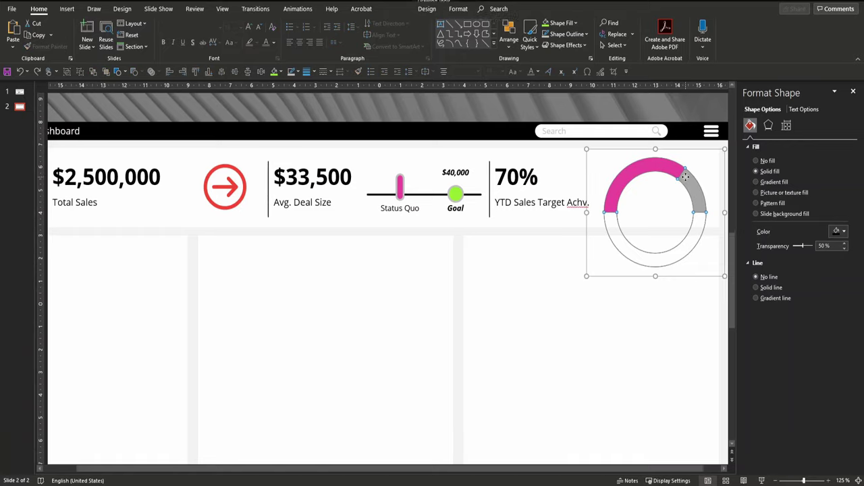
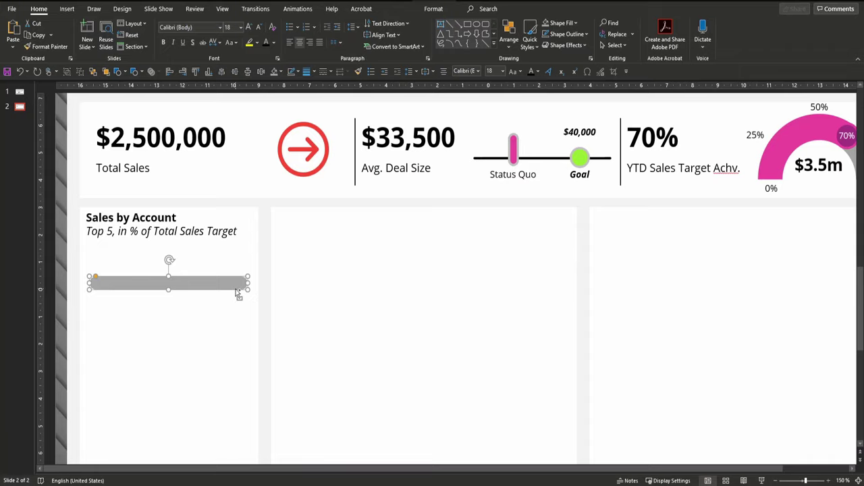
Overlay a duplicate of the grey rounded bar on the original, aligned at its left end, and shorten it to about one third
{"action": "key", "text": "ctrl+d"}
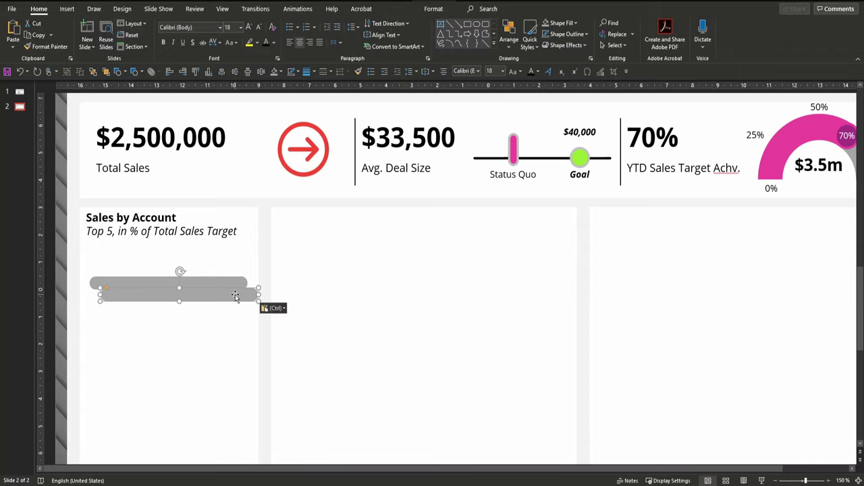
{"action": "left_click", "coordinate": [225, 284], "text": "shift"}
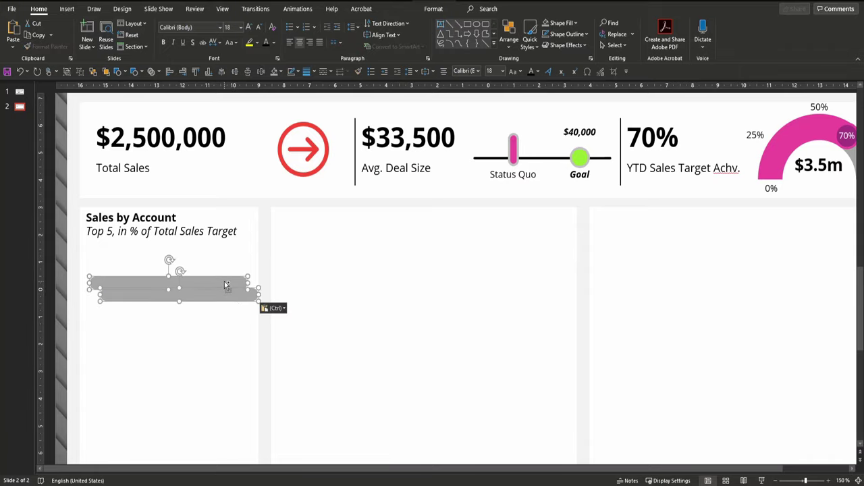
{"action": "left_click", "coordinate": [184, 73]}
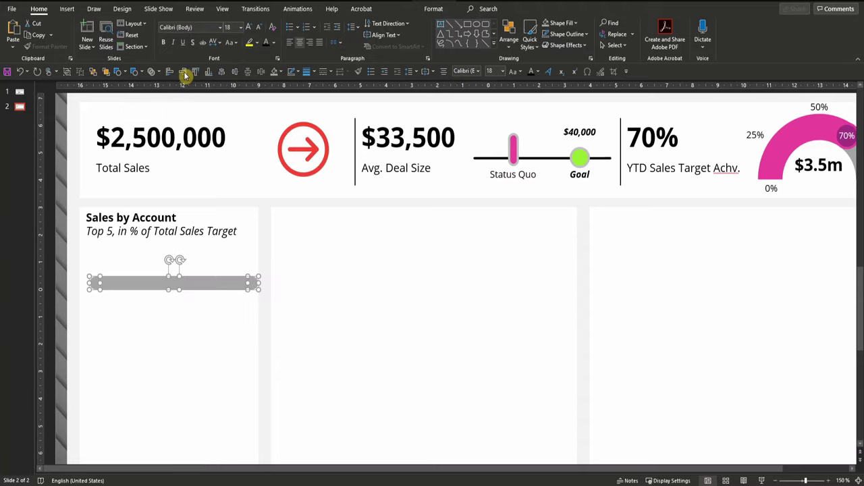
{"action": "left_click", "coordinate": [169, 73]}
{"action": "left_click", "coordinate": [91, 282]}
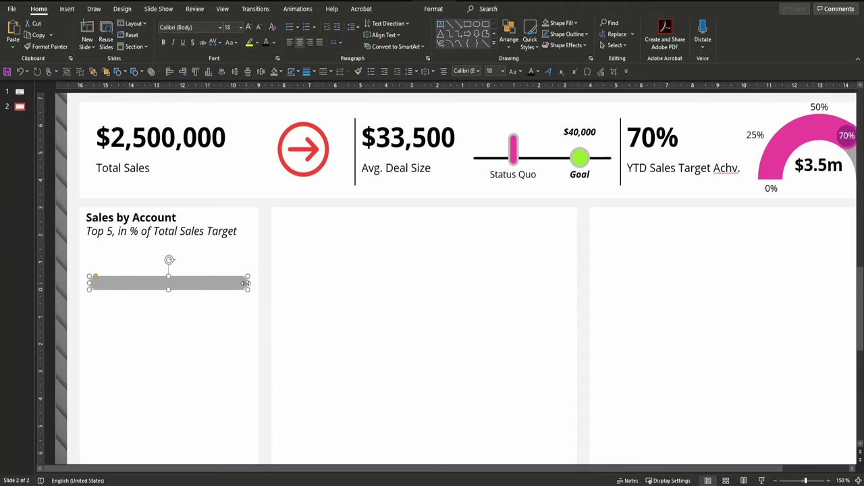
{"action": "key", "text": "Escape"}
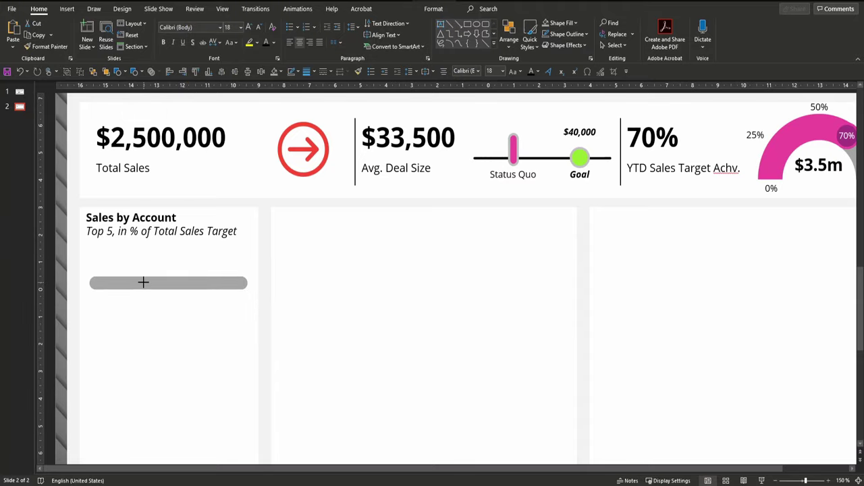
{"action": "left_click_drag", "start_coordinate": [89, 277], "coordinate": [144, 289]}
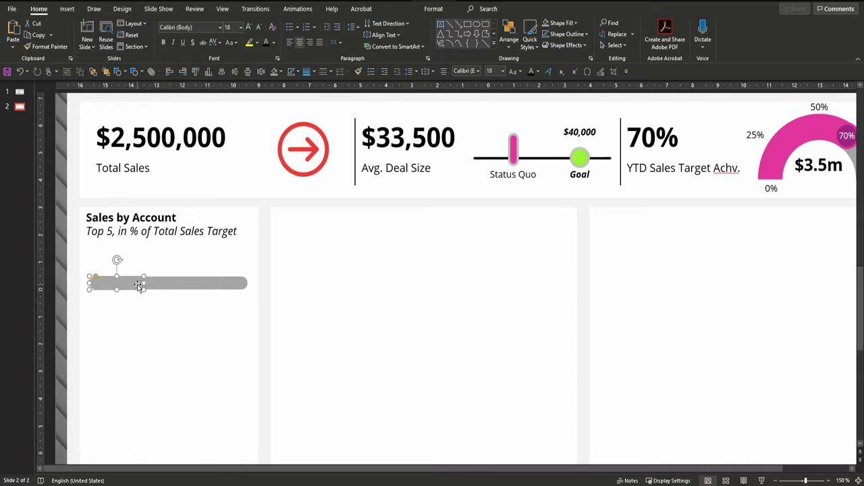
Fill the short overlay bar with the yellow sampled from the colour swatches below the slide
{"action": "left_click", "coordinate": [277, 72]}
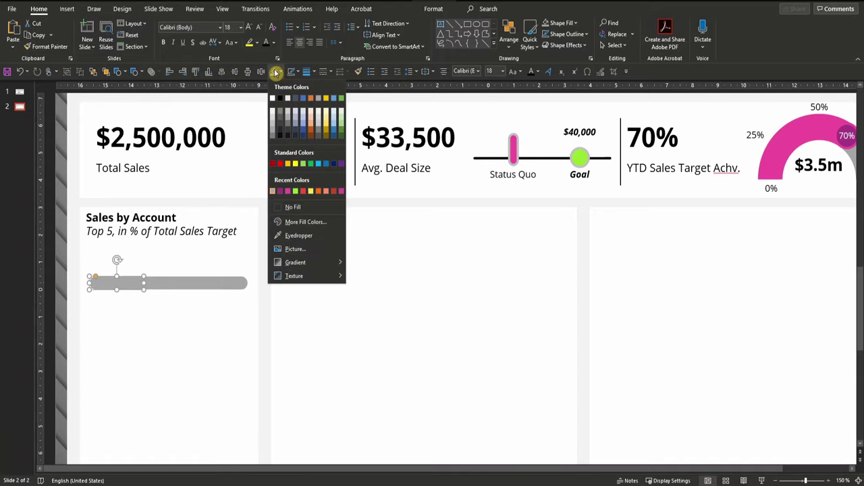
{"action": "left_click", "coordinate": [310, 235]}
{"action": "scroll", "coordinate": [363, 287], "scroll_direction": "down", "scroll_amount": 5}
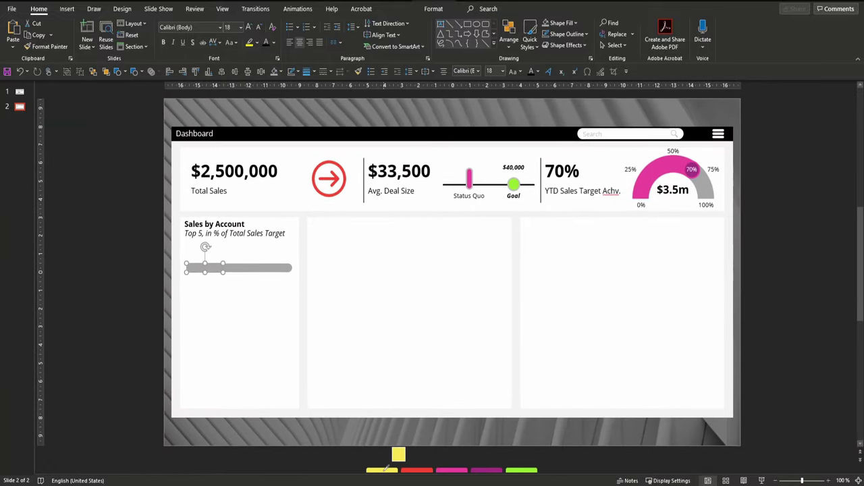
{"action": "left_click", "coordinate": [386, 468]}
{"action": "left_click", "coordinate": [135, 309]}
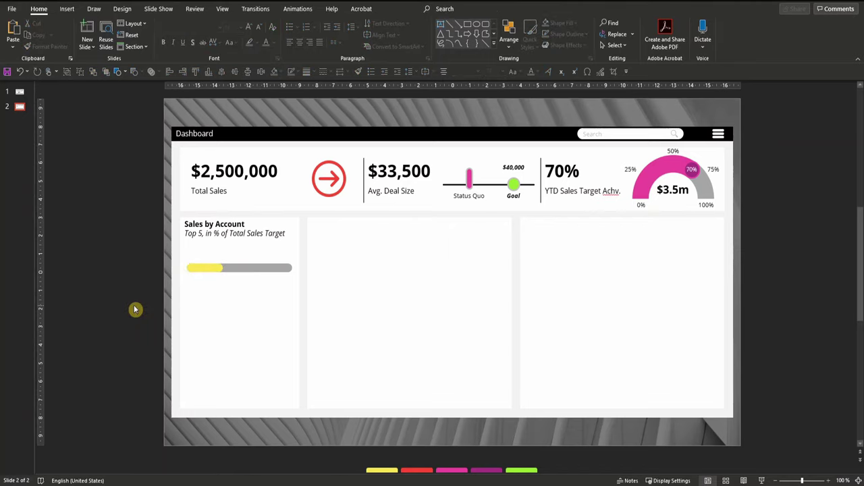
Duplicate the Status Quo label, place the copy above the yellow bar and change its text to "Account #1"
{"action": "left_click", "coordinate": [458, 203]}
{"action": "key", "text": "ctrl+d"}
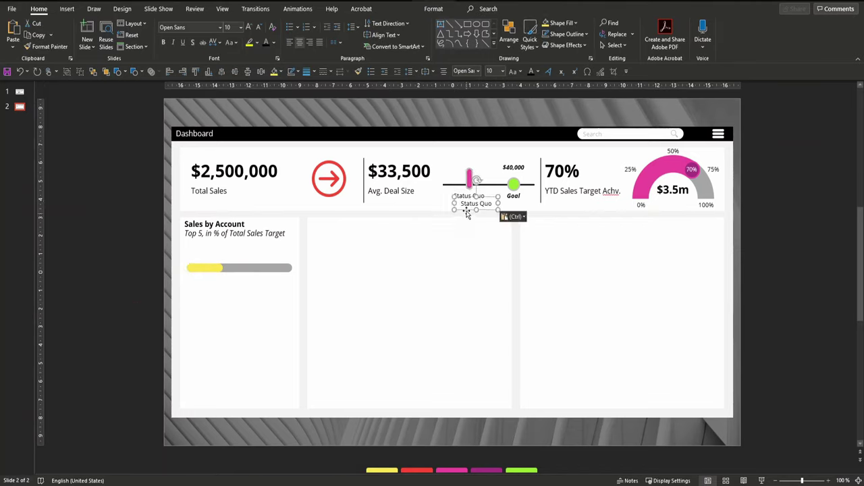
{"action": "left_click_drag", "start_coordinate": [466, 209], "coordinate": [194, 257]}
{"action": "scroll", "coordinate": [194, 257], "scroll_direction": "up", "scroll_amount": 3}
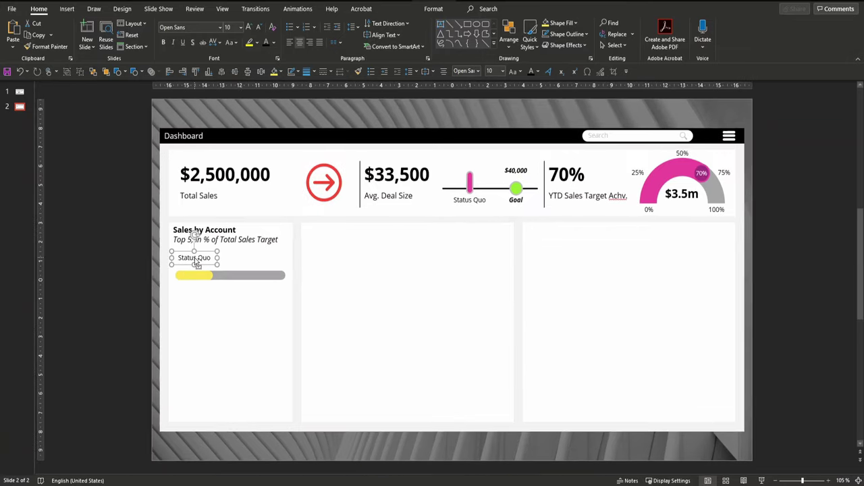
{"action": "key", "text": "Return"}
{"action": "type", "text": "Acc"}
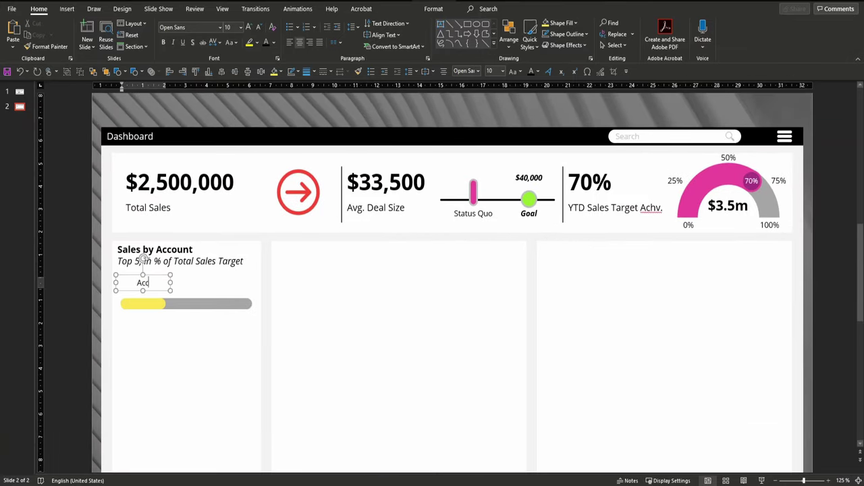
{"action": "type", "text": "ount #1"}
Copy the Account #1 label to its right on the same line and change the copy's text to "22%"
{"action": "left_click_drag", "start_coordinate": [153, 282], "coordinate": [221, 280]}
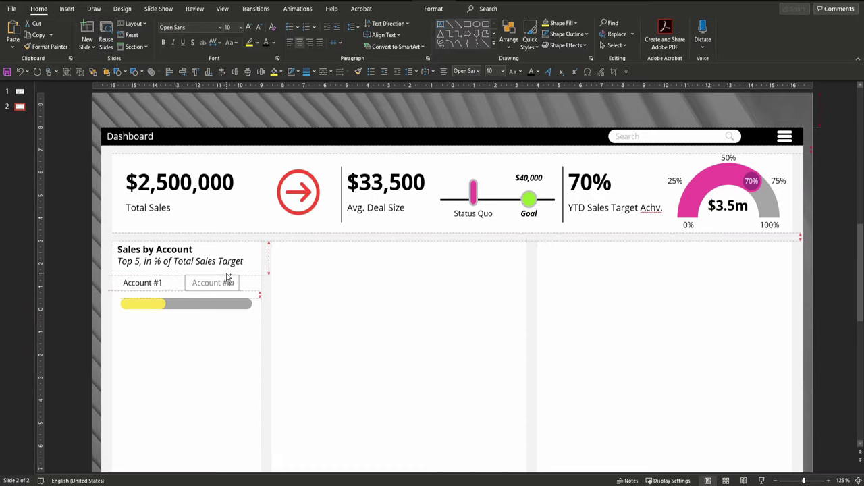
{"action": "triple_click", "coordinate": [221, 279]}
{"action": "type", "text": "22%"}
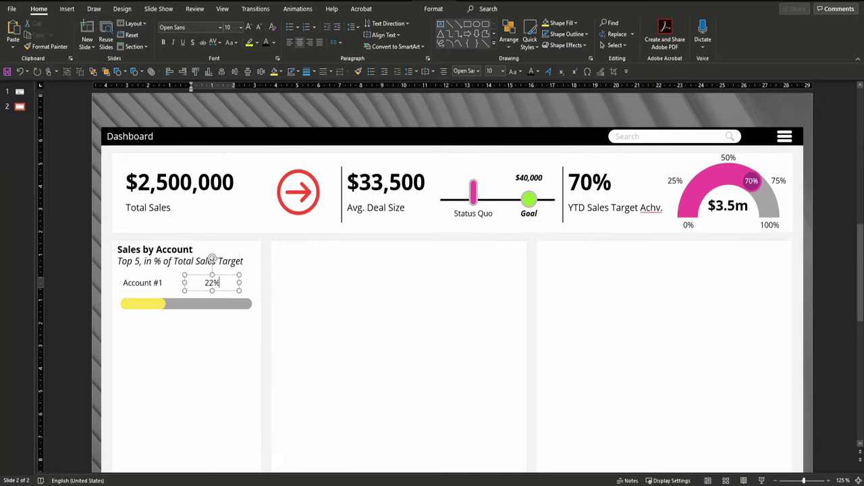
Make the Account #1 label bold and move the yellow and grey bars slightly up, closer to the labels
{"action": "left_click", "coordinate": [139, 276]}
{"action": "key", "text": "ctrl+b"}
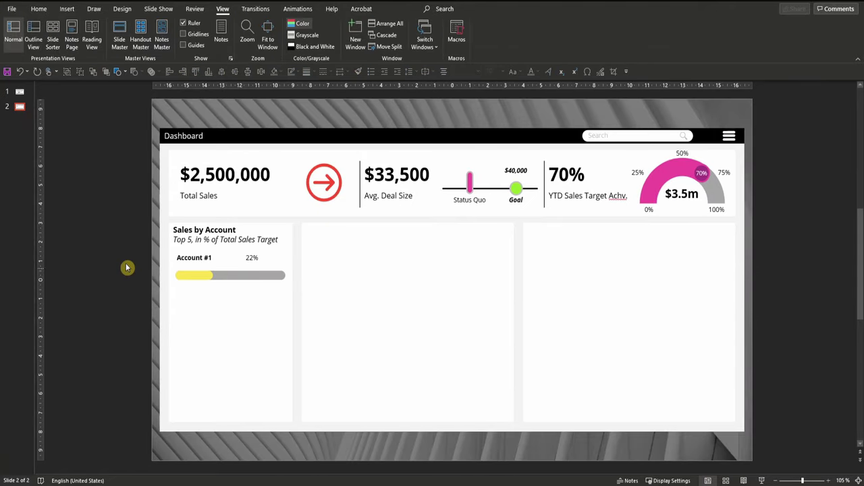
{"action": "left_click_drag", "start_coordinate": [124, 262], "coordinate": [290, 292]}
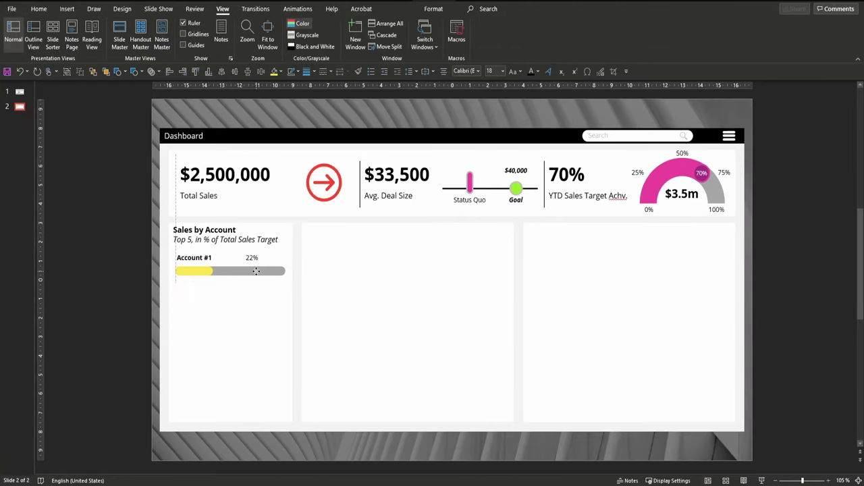
{"action": "left_click", "coordinate": [132, 252]}
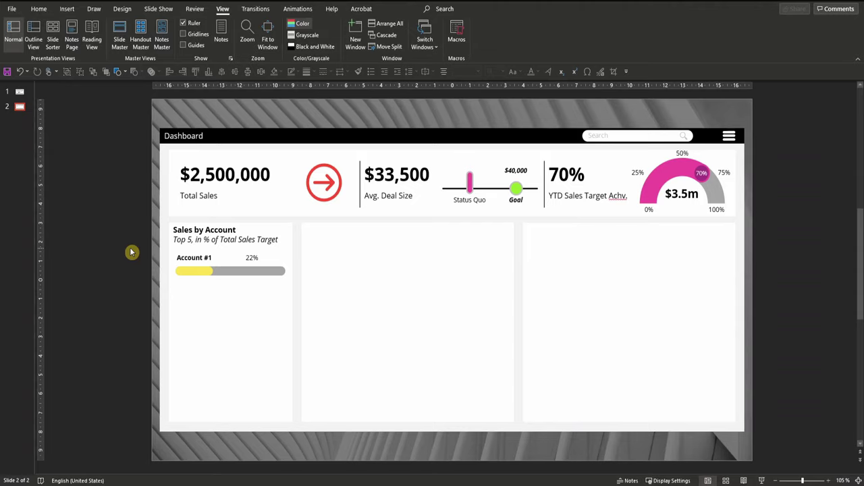
Group the Account #1 and 22% labels with their progress bar, and copy the group down the panel to make five rows
{"action": "left_click_drag", "start_coordinate": [135, 246], "coordinate": [319, 292]}
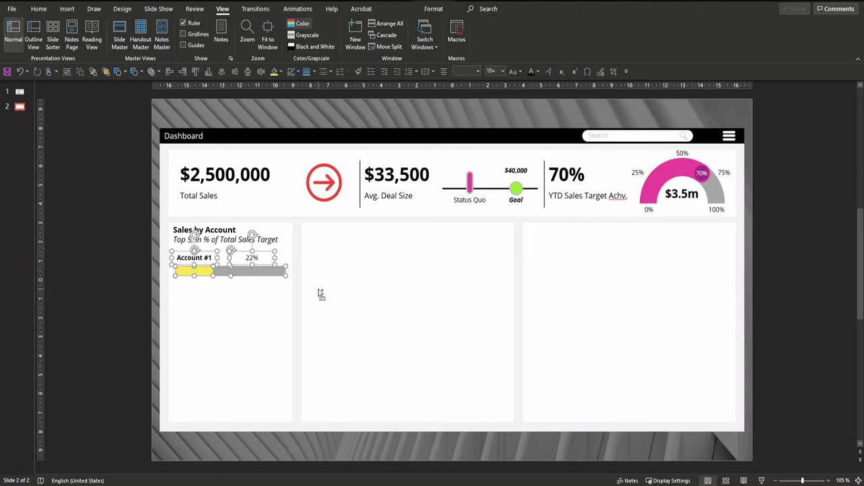
{"action": "key", "text": "ctrl+g"}
{"action": "right_click", "coordinate": [264, 273]}
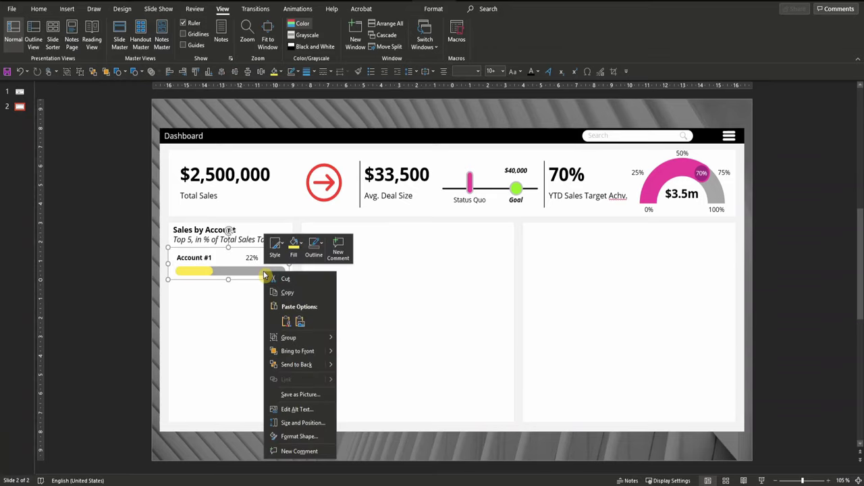
{"action": "mouse_move", "coordinate": [303, 339]}
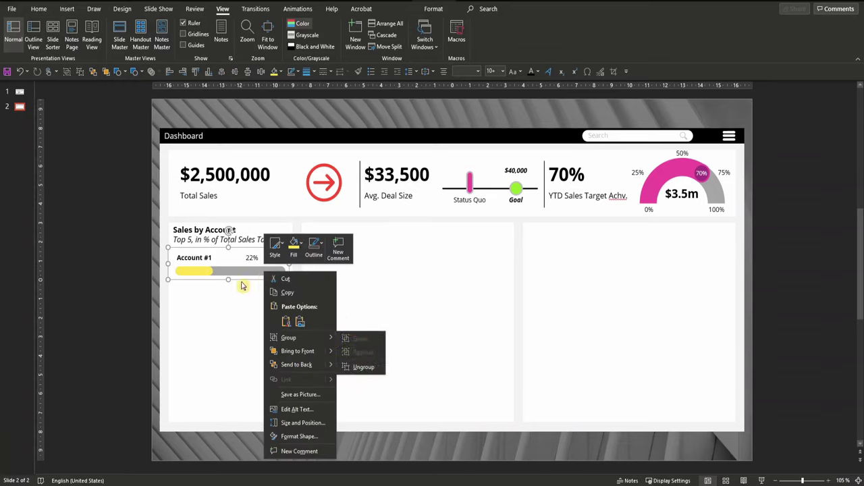
{"action": "left_click", "coordinate": [206, 281]}
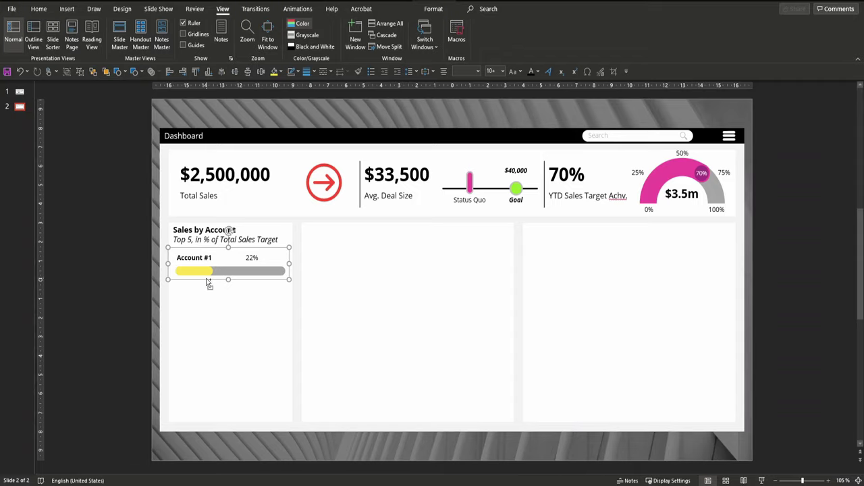
{"action": "left_click_drag", "start_coordinate": [208, 282], "coordinate": [204, 397], "text": "ctrl"}
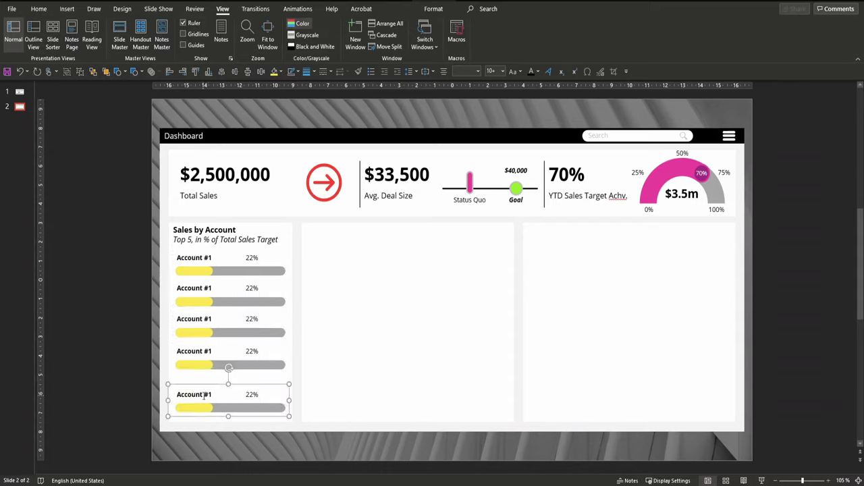
Select all five account rows in the Sales by Account panel and distribute them evenly in the vertical direction
{"action": "left_click", "coordinate": [211, 367], "text": "shift"}
{"action": "left_click", "coordinate": [208, 334], "text": "shift"}
{"action": "left_click", "coordinate": [207, 302], "text": "shift"}
{"action": "left_click", "coordinate": [207, 270], "text": "shift"}
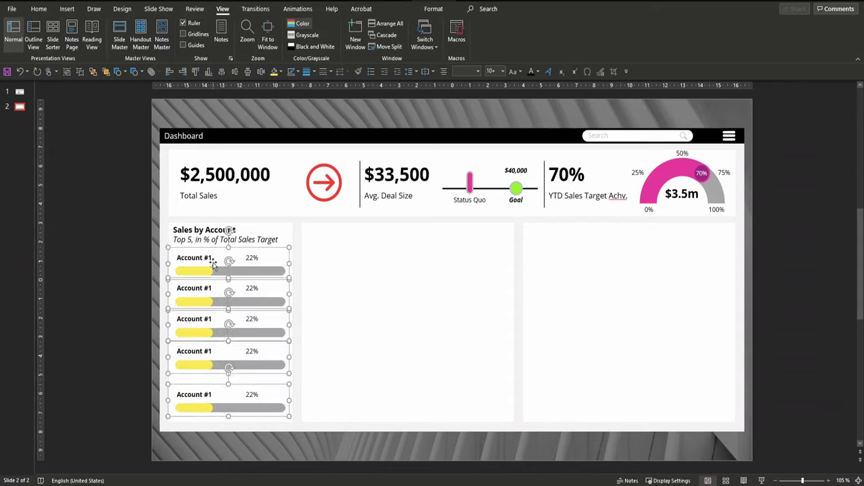
{"action": "left_click", "coordinate": [248, 73]}
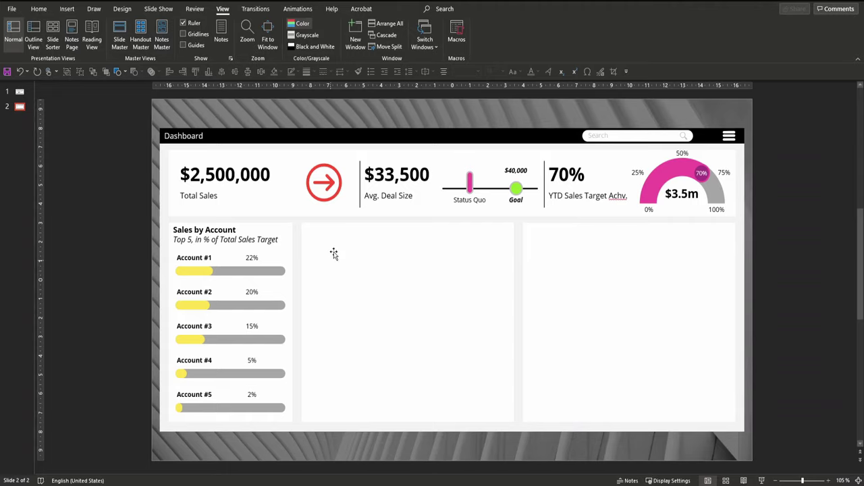
Copy the Sales by Account panel's formatting onto the two empty panels beside it
{"action": "left_click", "coordinate": [281, 230]}
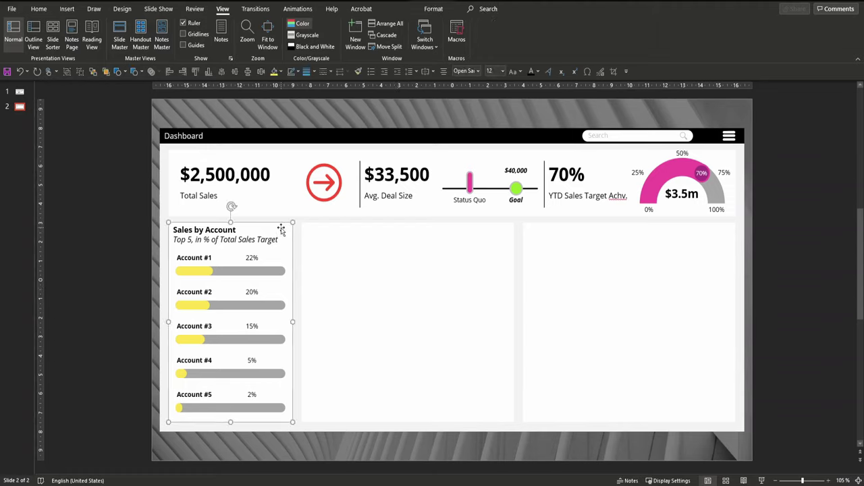
{"action": "left_click", "coordinate": [359, 72]}
{"action": "left_click", "coordinate": [350, 255]}
{"action": "left_click", "coordinate": [359, 74]}
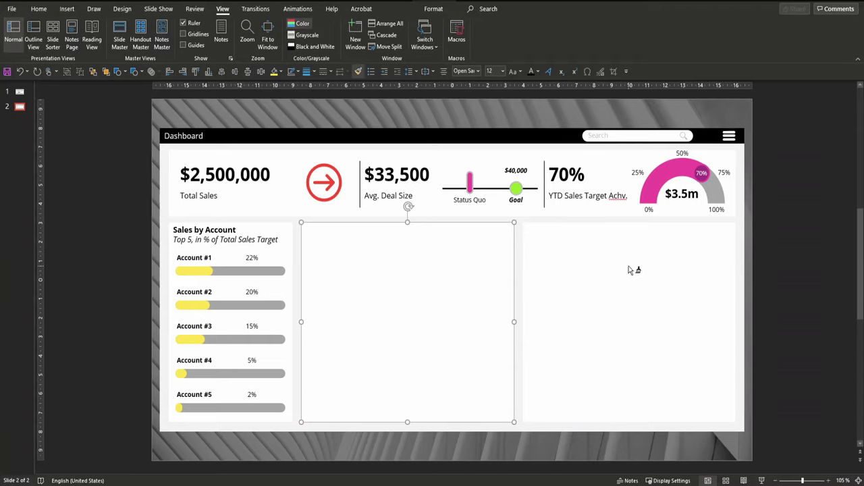
{"action": "left_click", "coordinate": [629, 268]}
Enter the heading "Sales by Product" and the subtitle "Top 3, Target Achievement and Total Sales YTD [$ '000]" in the middle panel
{"action": "left_click", "coordinate": [429, 264]}
{"action": "type", "text": "Sales by Product Top 3, Target Achievement and Total Sales YTD [$ '000]"}
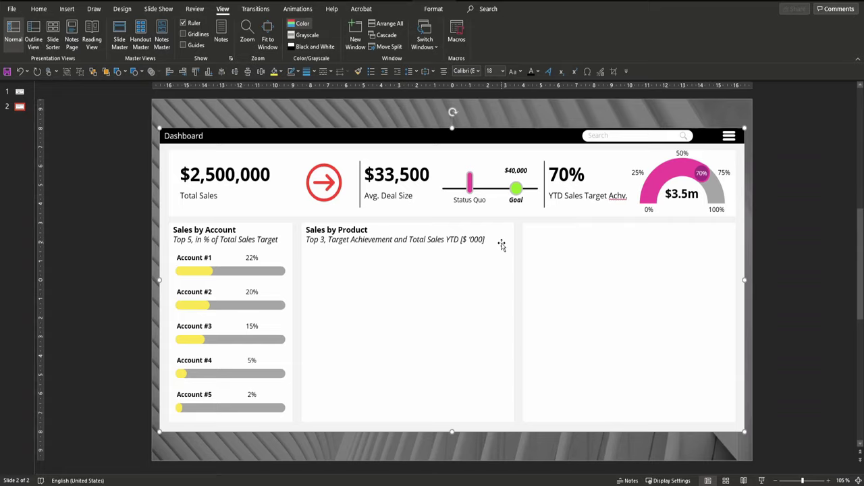
Insert a doughnut chart on the slide
{"action": "left_click", "coordinate": [66, 8]}
{"action": "left_click", "coordinate": [271, 31]}
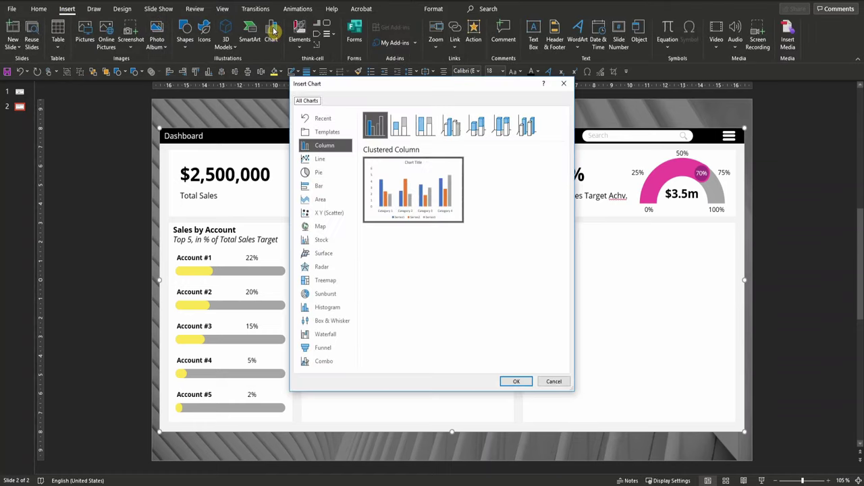
{"action": "left_click", "coordinate": [318, 172]}
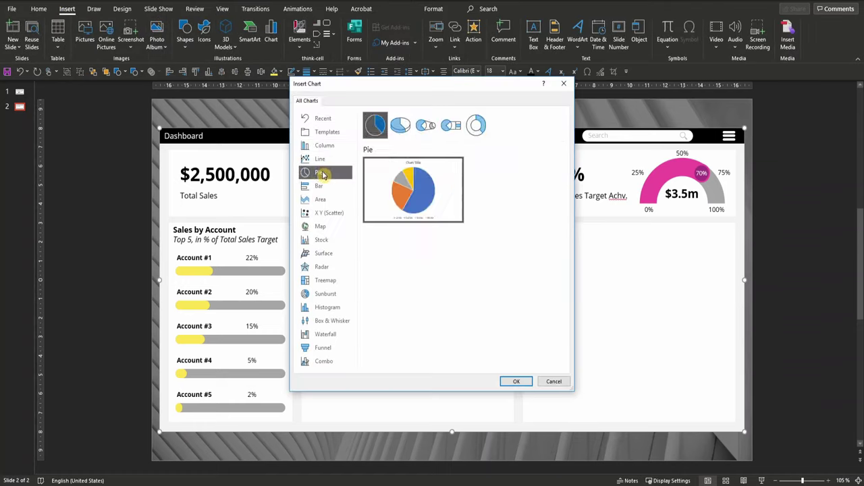
{"action": "left_click", "coordinate": [482, 125]}
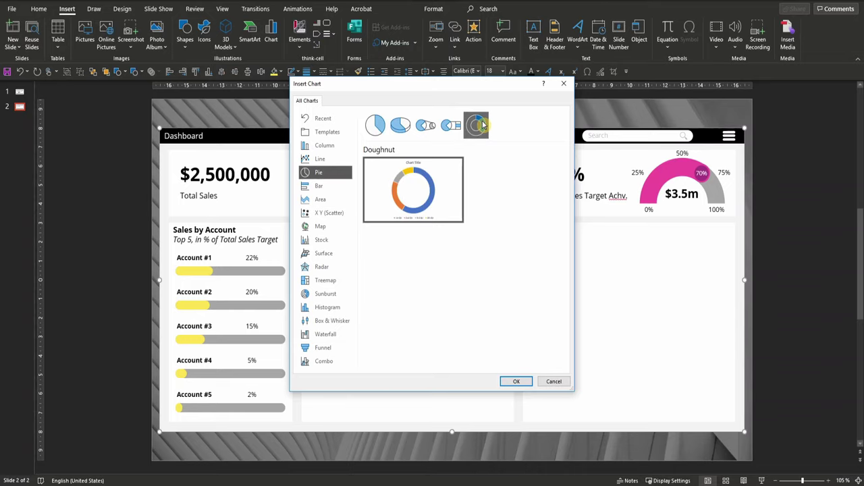
{"action": "left_click", "coordinate": [515, 382]}
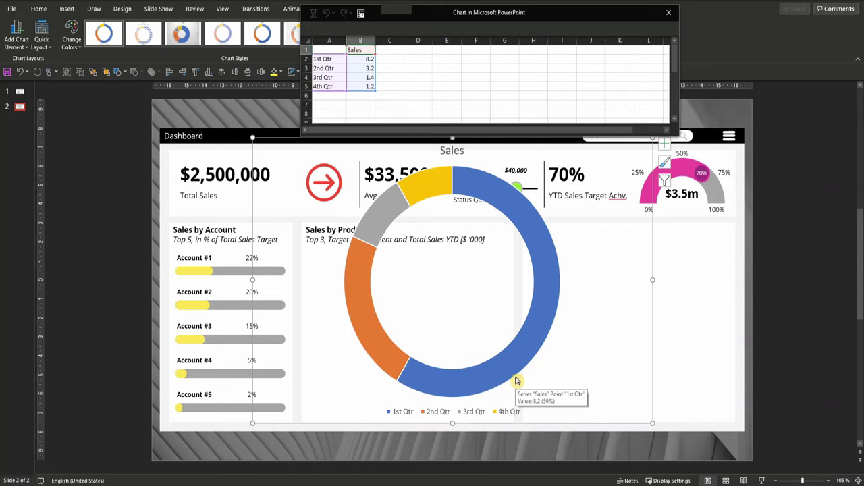
Clear the 3rd and 4th Qtr rows from the chart data, set 1st Qtr to 8 and 2nd Qtr to 2, and close the data sheet
{"action": "left_click_drag", "start_coordinate": [305, 86], "coordinate": [303, 78]}
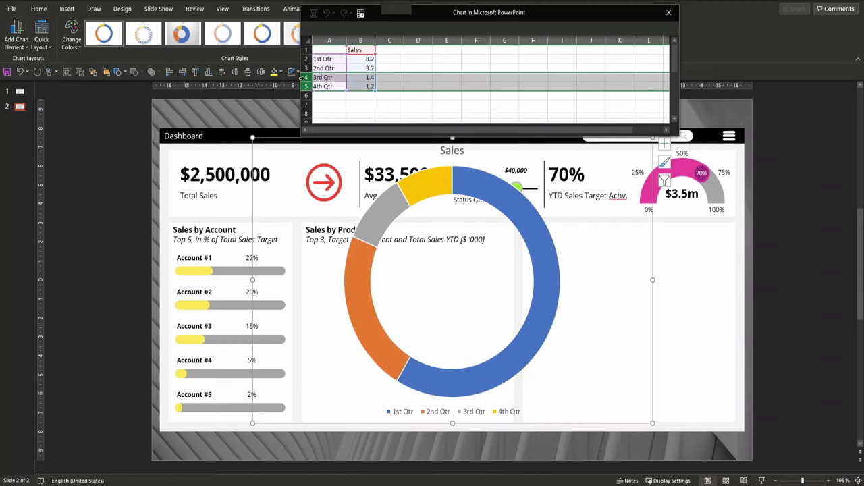
{"action": "key", "text": "Delete"}
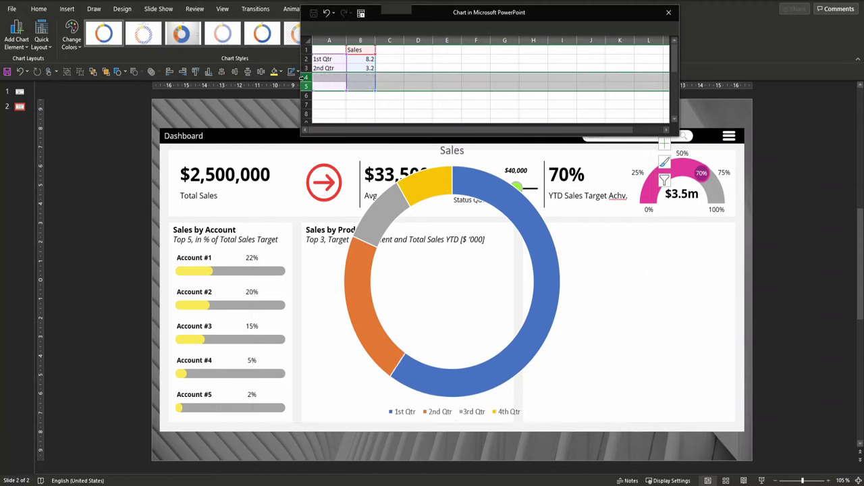
{"action": "left_click", "coordinate": [371, 60]}
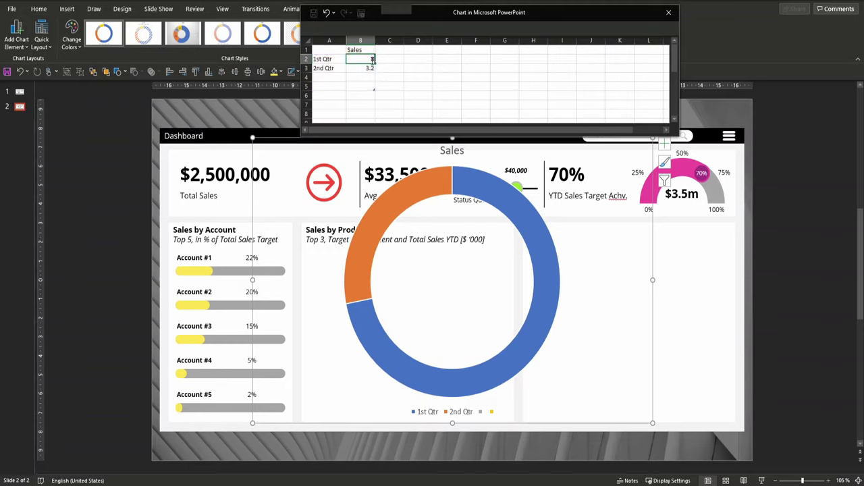
{"action": "key", "text": "Down"}
{"action": "type", "text": "2"}
{"action": "key", "text": "Return"}
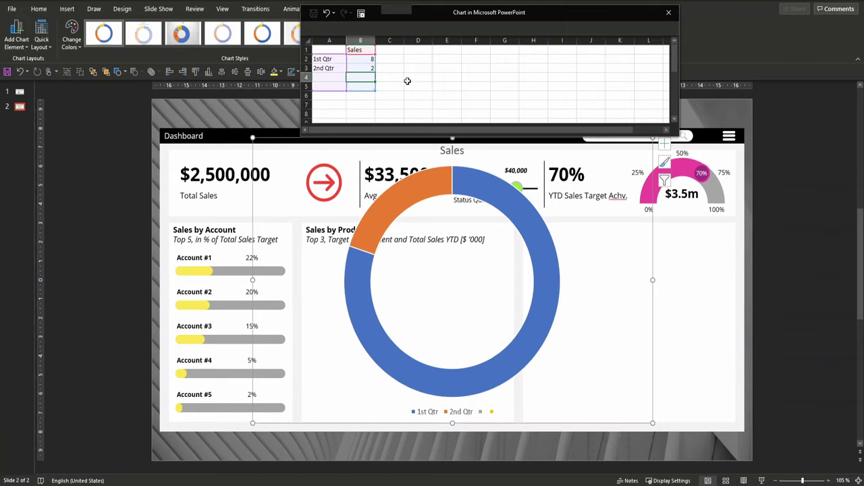
{"action": "left_click", "coordinate": [668, 12]}
Delete the doughnut chart's title and legend, and shrink the chart to fit beneath the Sales by Product subtitle
{"action": "left_click", "coordinate": [456, 150]}
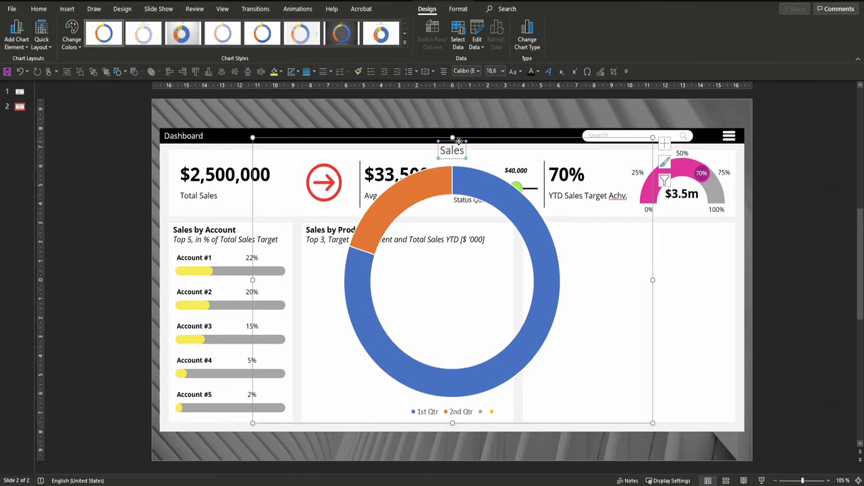
{"action": "key", "text": "Delete"}
{"action": "left_click", "coordinate": [468, 407]}
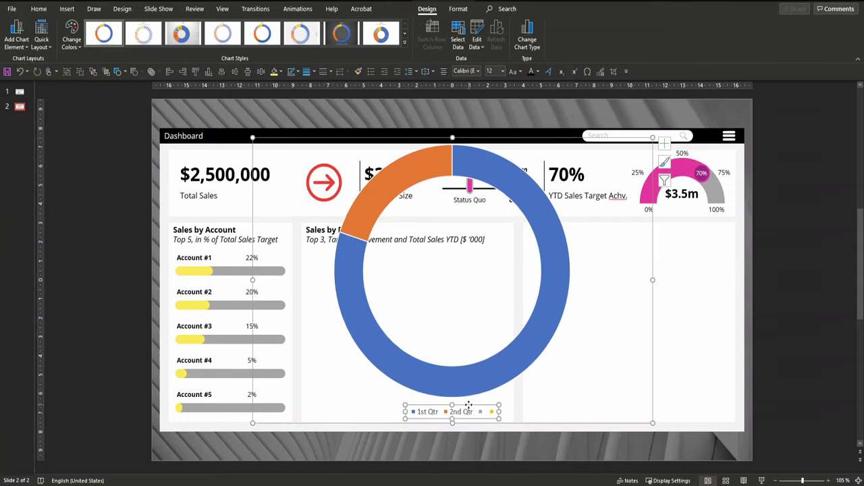
{"action": "key", "text": "Delete"}
{"action": "left_click_drag", "start_coordinate": [652, 423], "coordinate": [362, 311]}
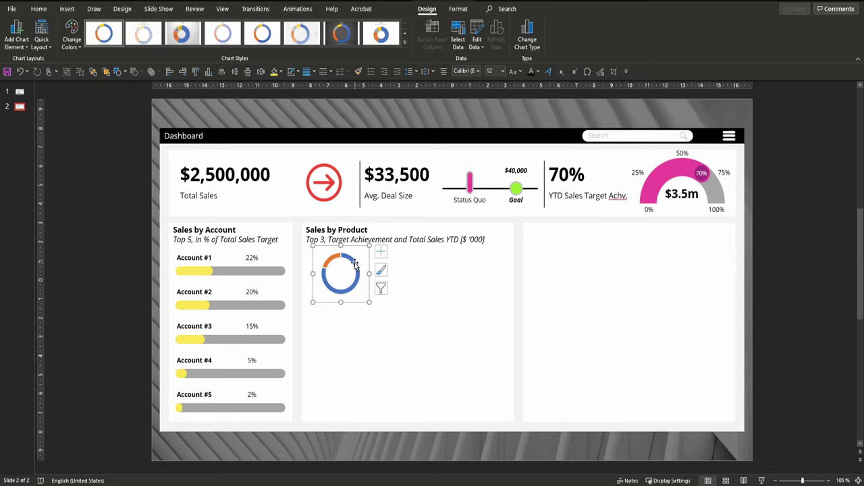
Open the doughnut's data series formatting and set the doughnut hole size to 60%
{"action": "right_click", "coordinate": [354, 266]}
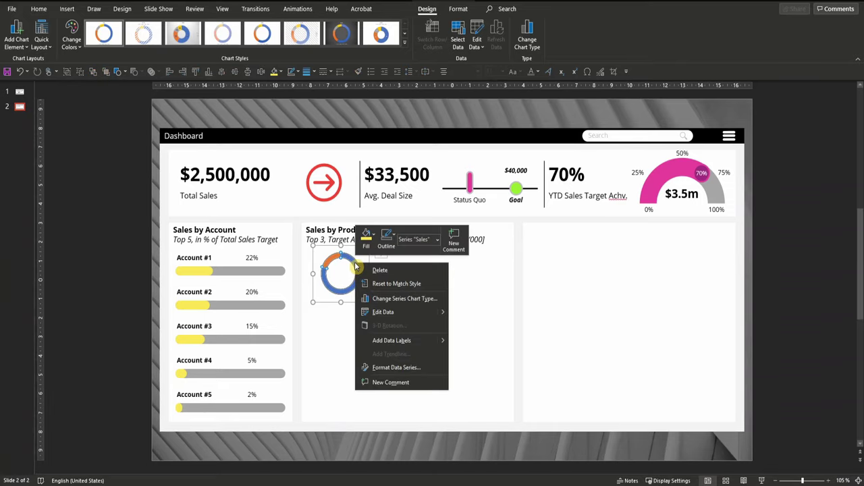
{"action": "left_click", "coordinate": [403, 368]}
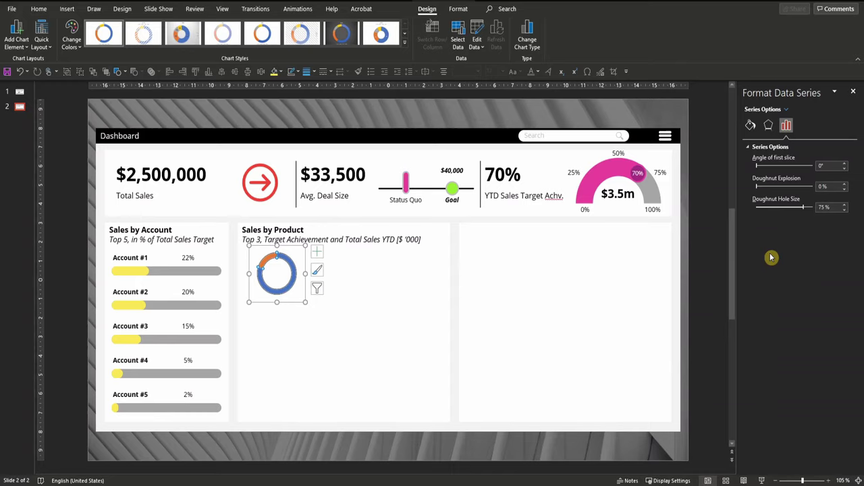
{"action": "left_click_drag", "start_coordinate": [804, 206], "coordinate": [794, 213]}
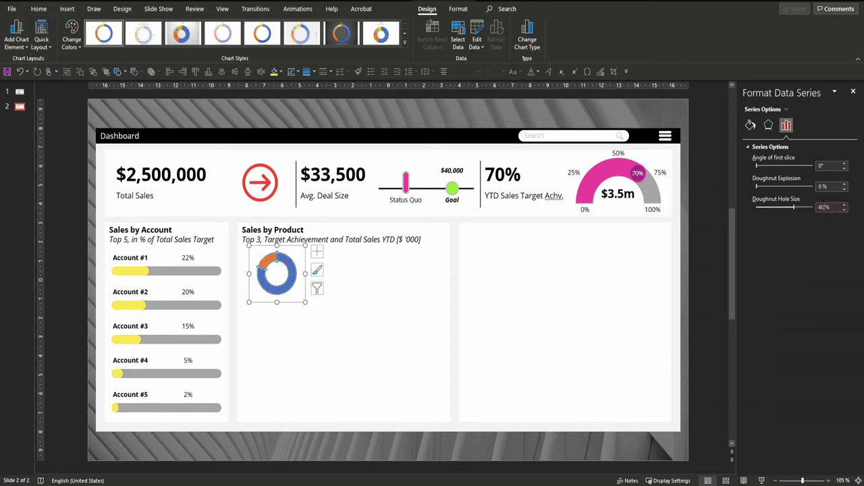
Give the doughnut's large slice a solid purple fill and its small slice a grey fill
{"action": "left_click", "coordinate": [285, 260]}
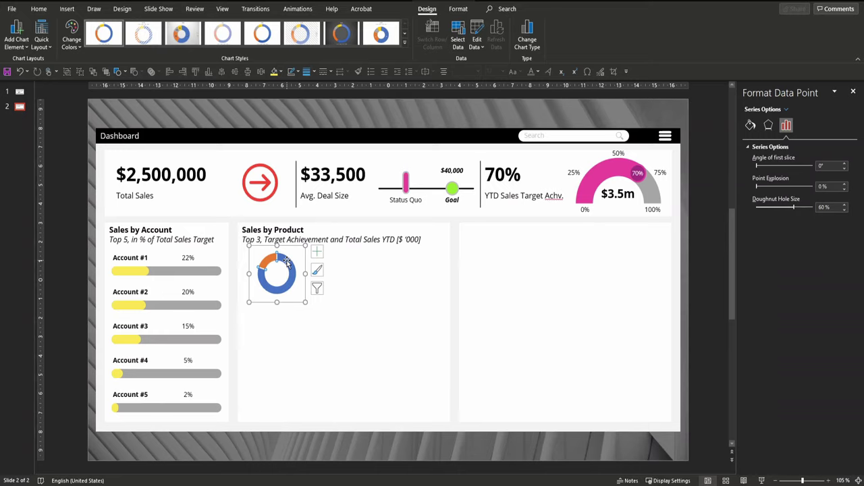
{"action": "left_click", "coordinate": [750, 125]}
{"action": "left_click", "coordinate": [768, 172]}
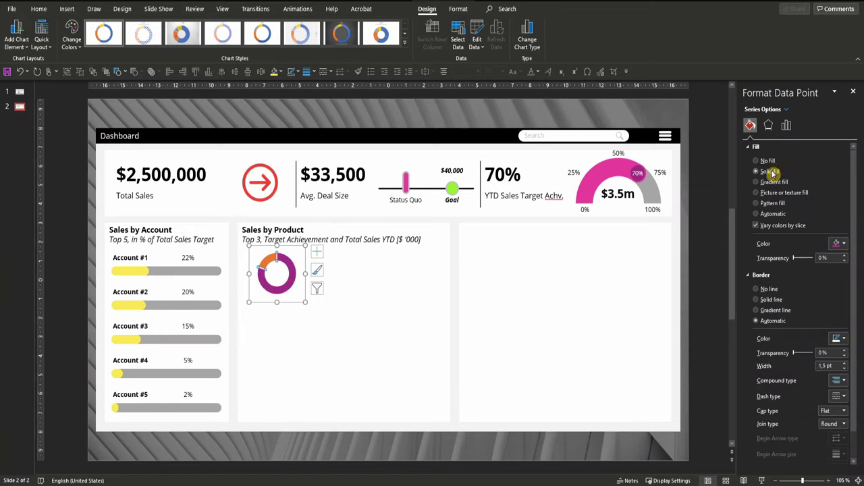
{"action": "left_click", "coordinate": [838, 243]}
{"action": "scroll", "coordinate": [438, 314], "scroll_direction": "down", "scroll_amount": 3}
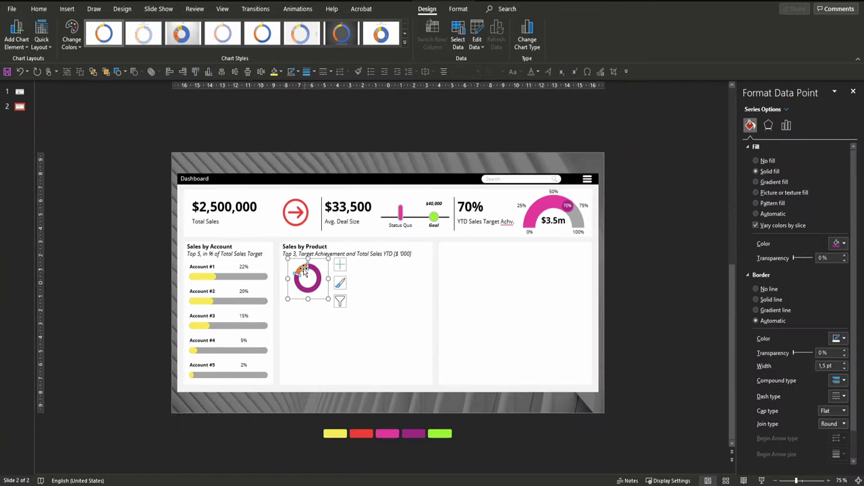
{"action": "left_click", "coordinate": [303, 270]}
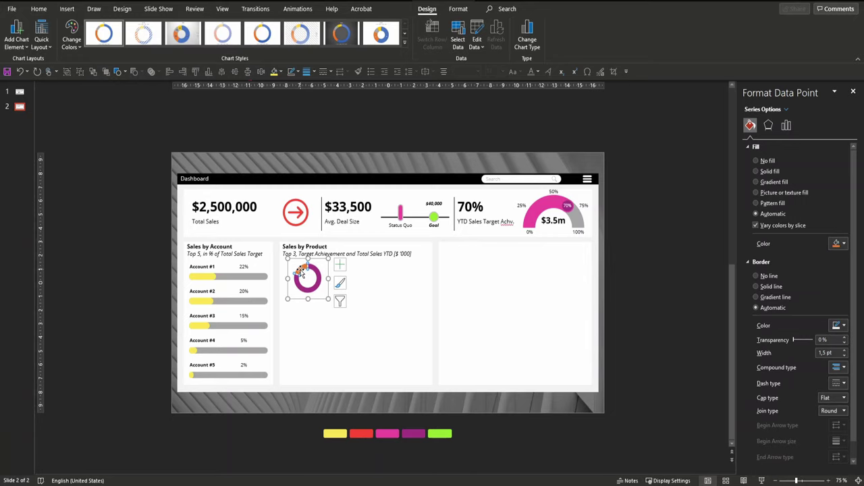
{"action": "left_click", "coordinate": [840, 245]}
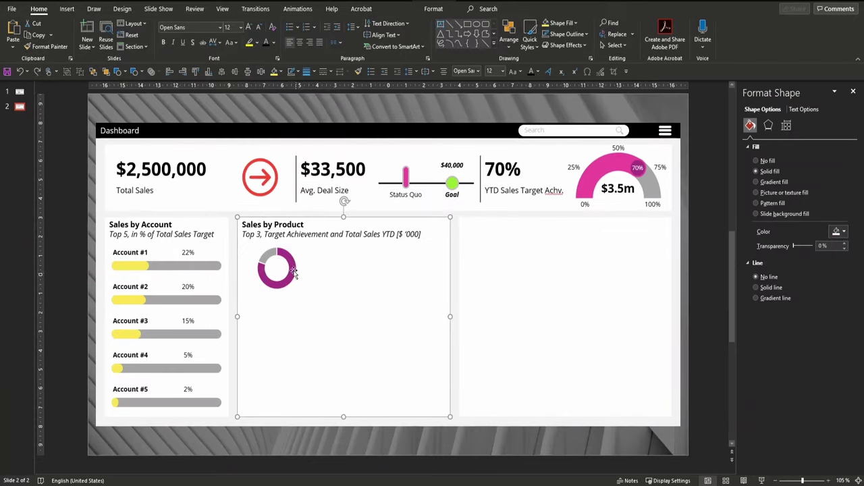
Enlarge the doughnut chart to about 3.69 cm high and 3.82 cm wide
{"action": "left_click", "coordinate": [292, 276]}
{"action": "left_click", "coordinate": [292, 277]}
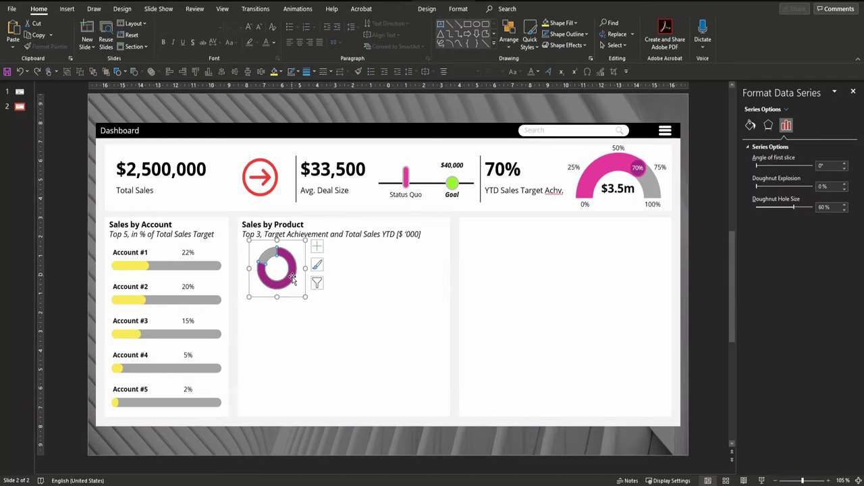
{"action": "left_click", "coordinate": [307, 300]}
{"action": "left_click_drag", "start_coordinate": [307, 301], "coordinate": [318, 309]}
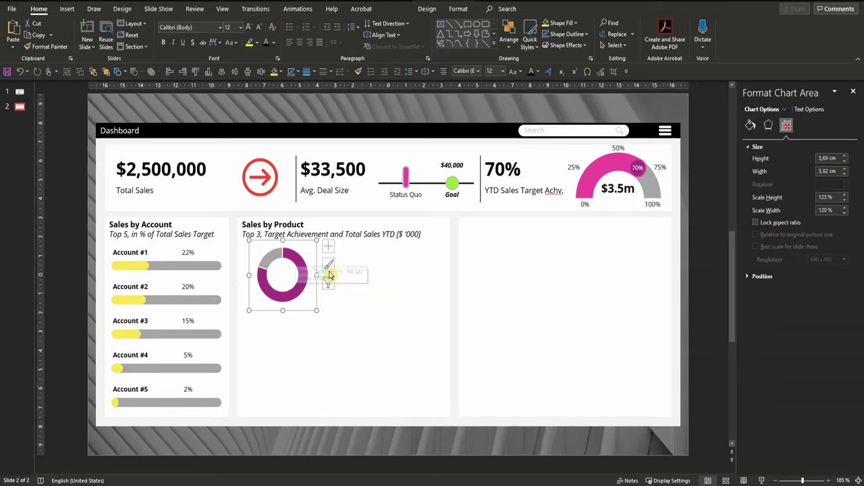
Increase the doughnut hole size to 80% and copy the chart twice to its right, making a row of three
{"action": "left_click", "coordinate": [305, 276]}
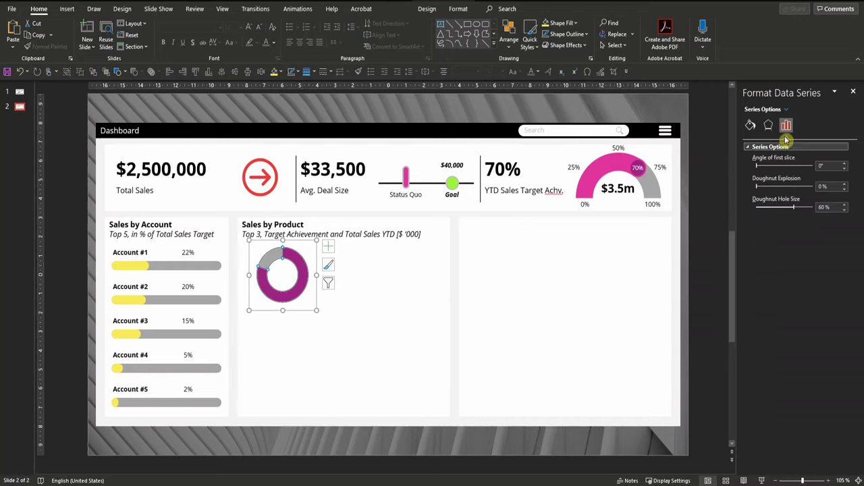
{"action": "left_click_drag", "start_coordinate": [794, 213], "coordinate": [801, 209]}
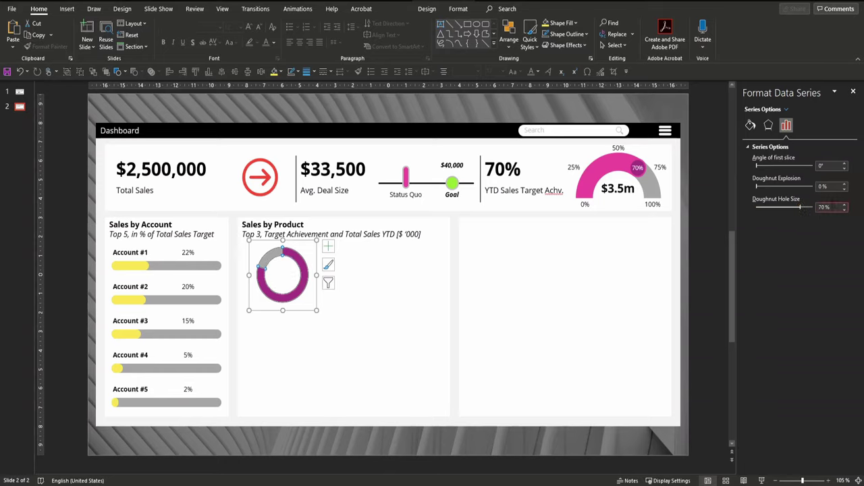
{"action": "left_click", "coordinate": [313, 292]}
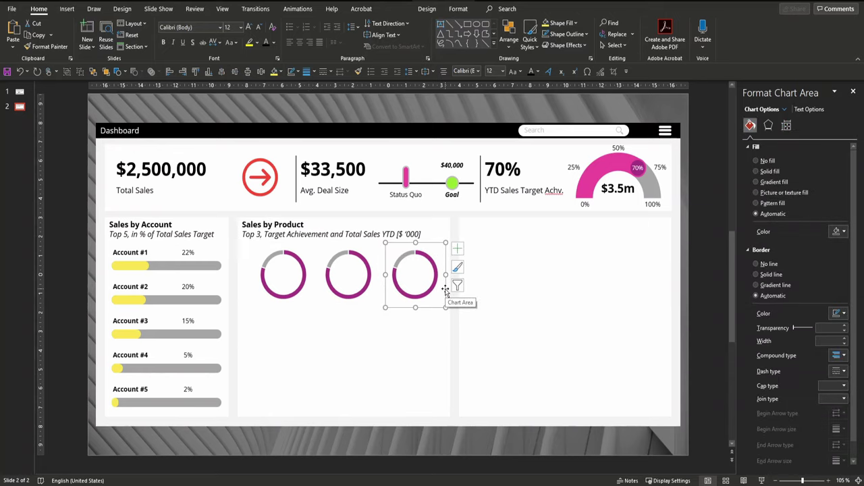
Move the first doughnut slightly left, then select all three charts and distribute them horizontally
{"action": "left_click", "coordinate": [280, 256]}
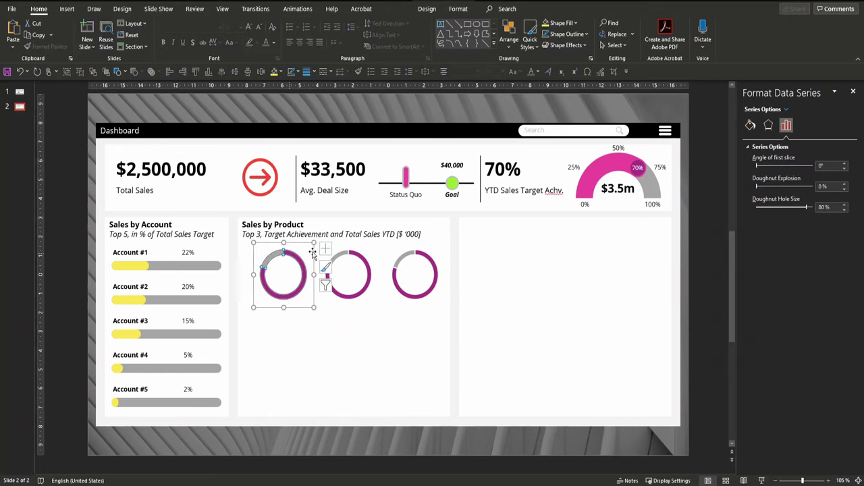
{"action": "left_click", "coordinate": [310, 251]}
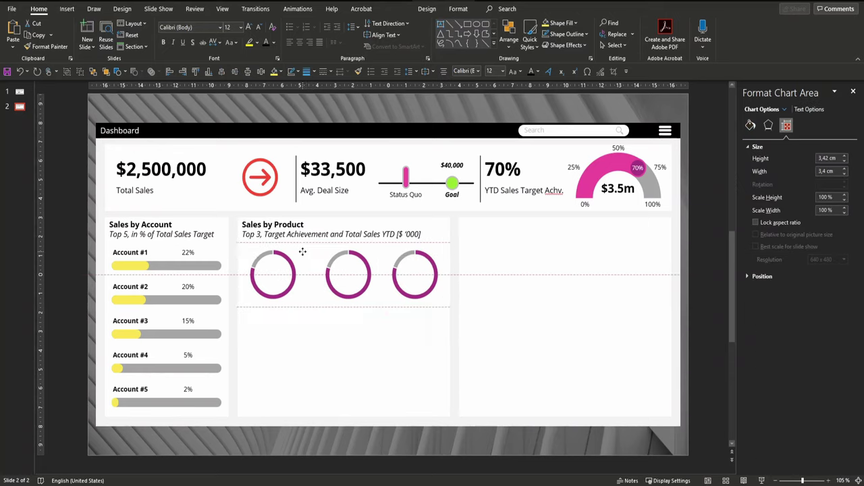
{"action": "left_click_drag", "start_coordinate": [281, 253], "coordinate": [271, 254]}
{"action": "key", "text": "ctrl+a"}
{"action": "left_click", "coordinate": [261, 71]}
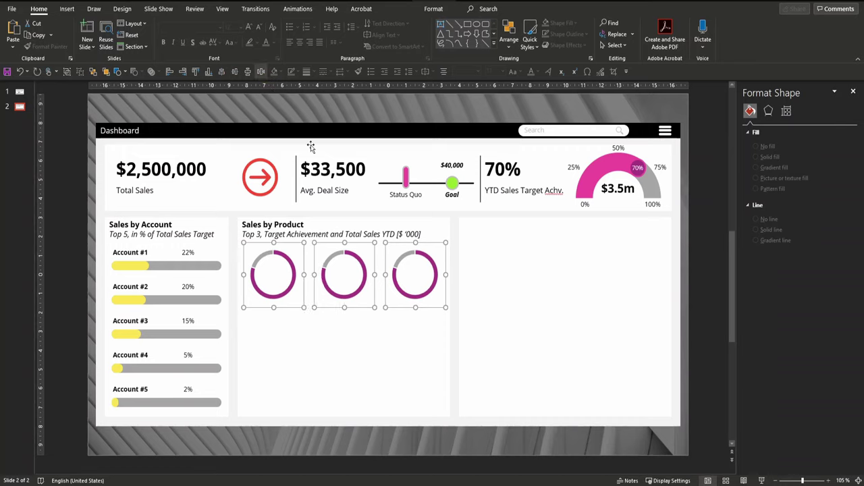
{"action": "left_click", "coordinate": [377, 308]}
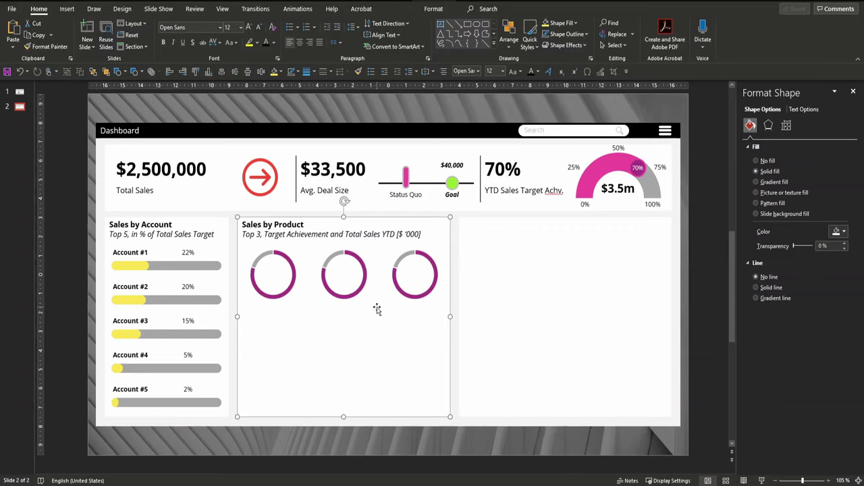
Change the middle doughnut's chart data to 6.6 for 1st Qtr and 3.4 for 2nd Qtr, then close the data sheet
{"action": "left_click", "coordinate": [352, 255]}
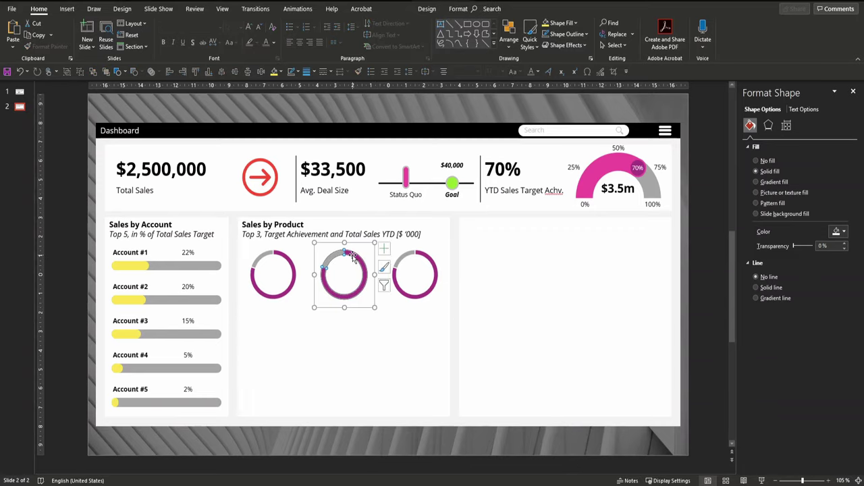
{"action": "left_click", "coordinate": [352, 256]}
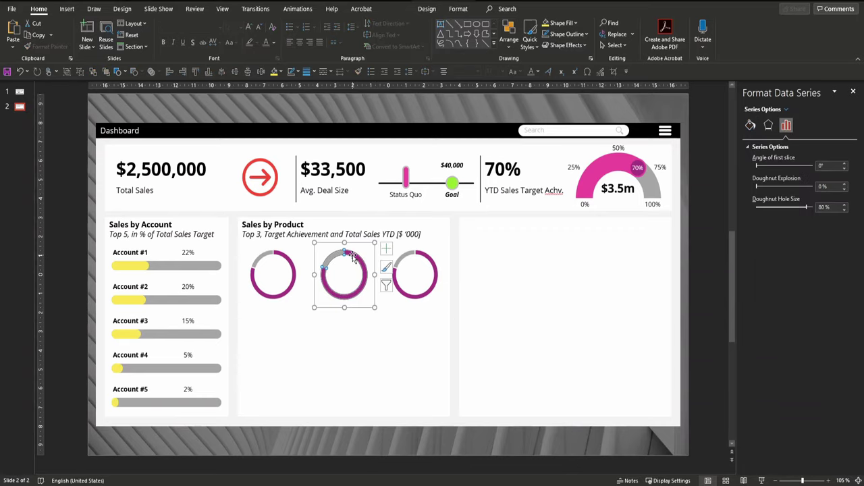
{"action": "left_click", "coordinate": [427, 10]}
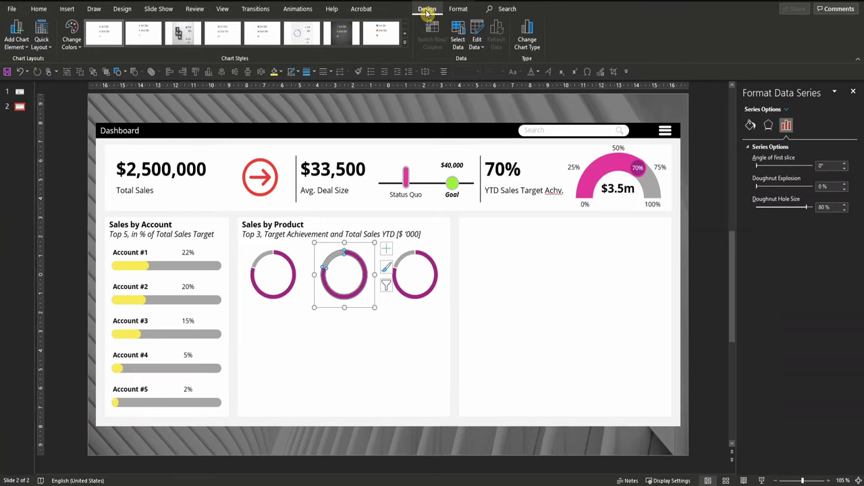
{"action": "left_click", "coordinate": [477, 29]}
{"action": "left_click", "coordinate": [490, 63]}
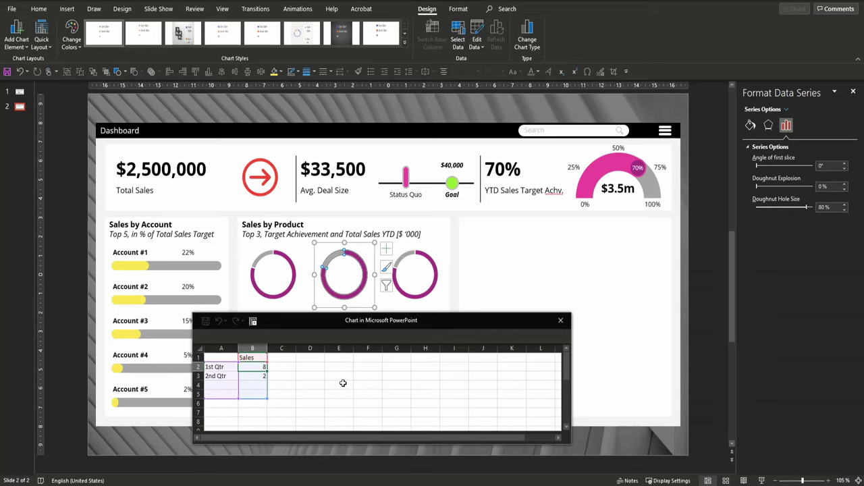
{"action": "type", "text": "6.6"}
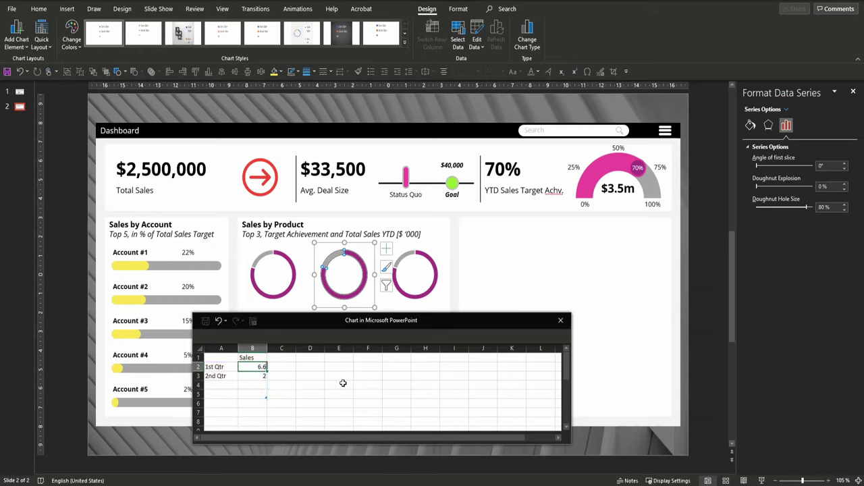
{"action": "key", "text": "Return"}
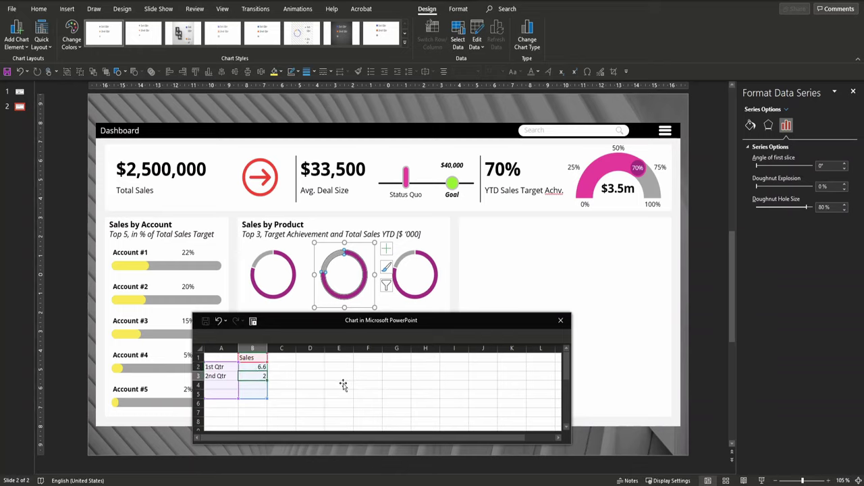
{"action": "type", "text": "3.4"}
{"action": "key", "text": "Return"}
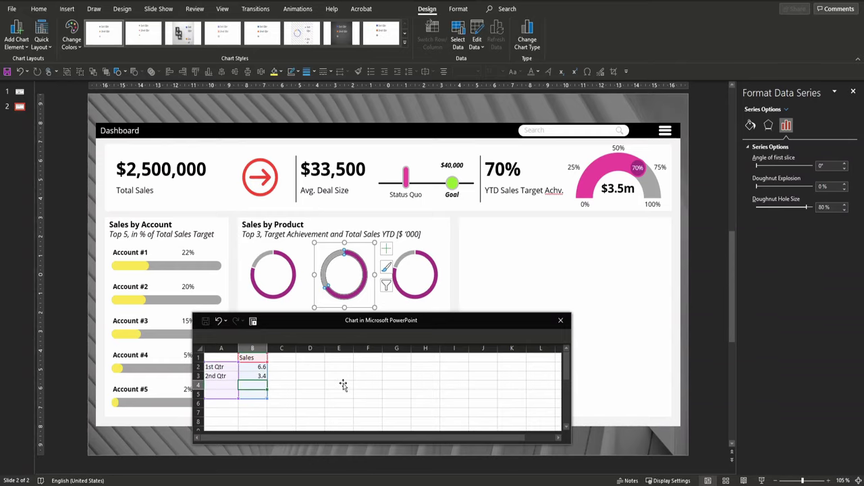
{"action": "left_click", "coordinate": [561, 321]}
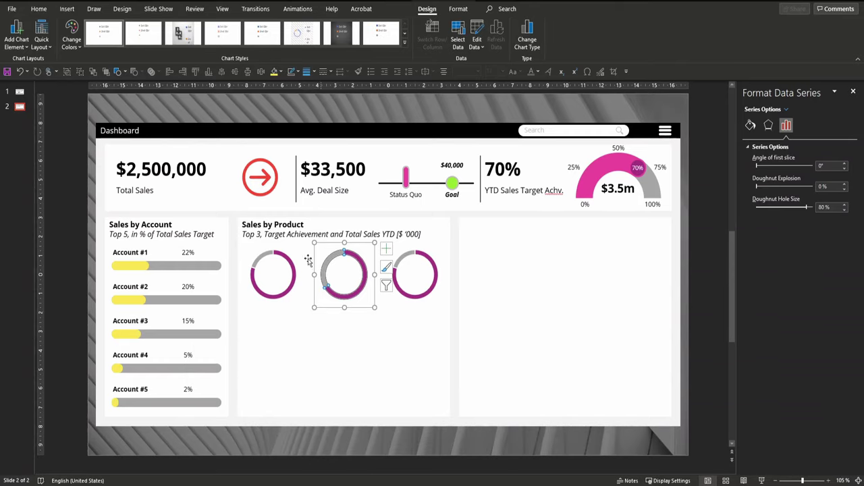
Recolour the middle doughnut's purple slice with the pink used in the sales target gauge
{"action": "left_click", "coordinate": [350, 253]}
{"action": "left_click", "coordinate": [354, 256]}
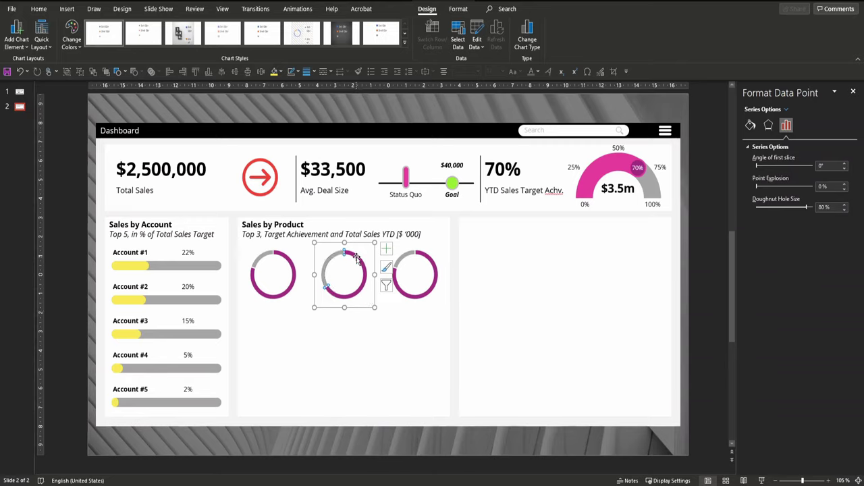
{"action": "left_click", "coordinate": [751, 125]}
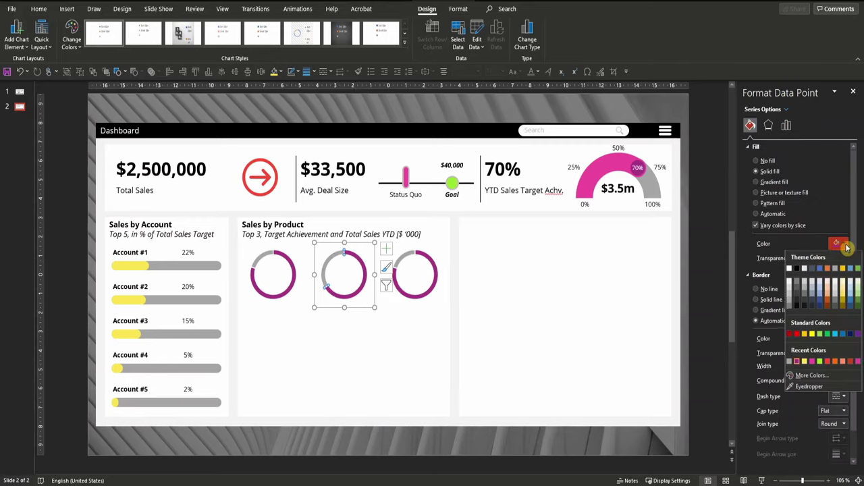
{"action": "left_click", "coordinate": [838, 243]}
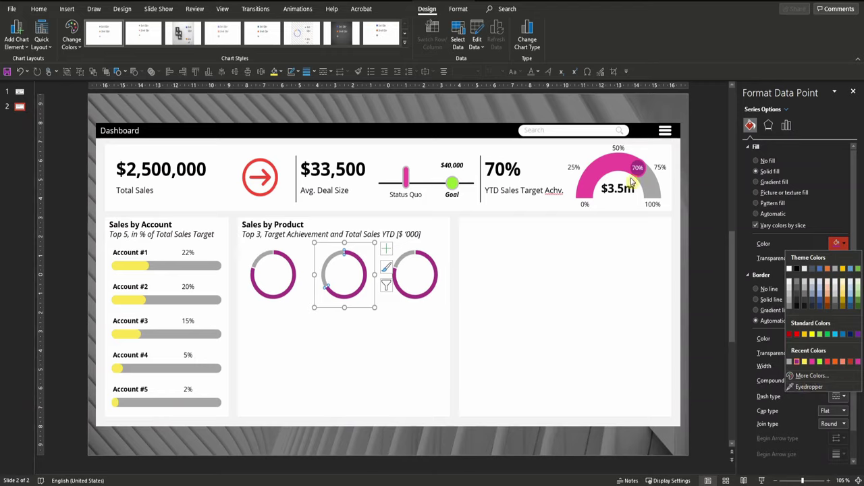
{"action": "left_click", "coordinate": [813, 361]}
{"action": "key", "text": "Escape"}
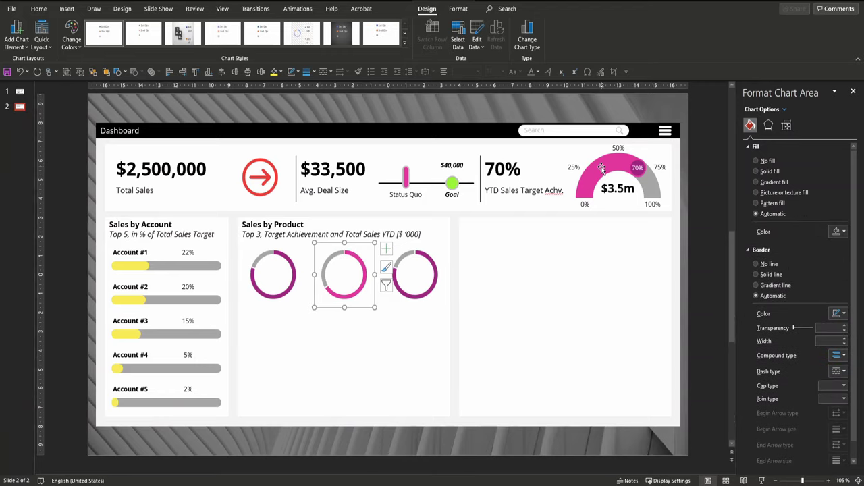
Change the third doughnut's chart data to 4 for 1st Qtr and 6 for 2nd Qtr
{"action": "left_click", "coordinate": [420, 256]}
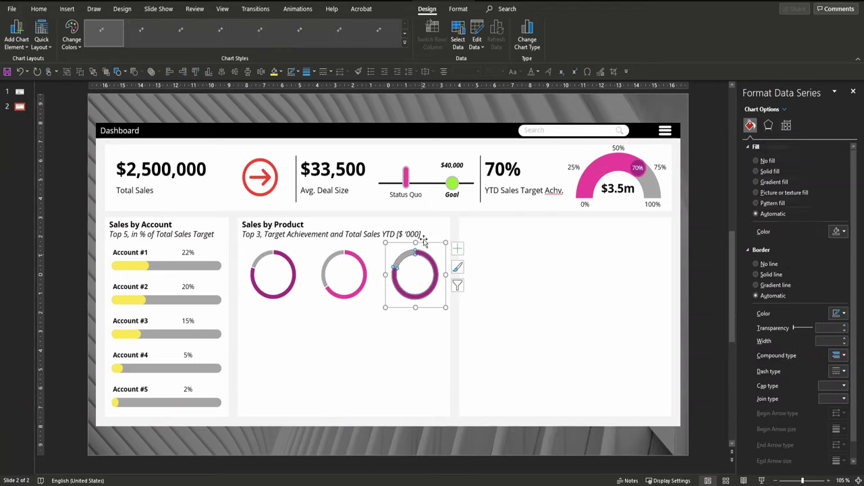
{"action": "left_click", "coordinate": [476, 33]}
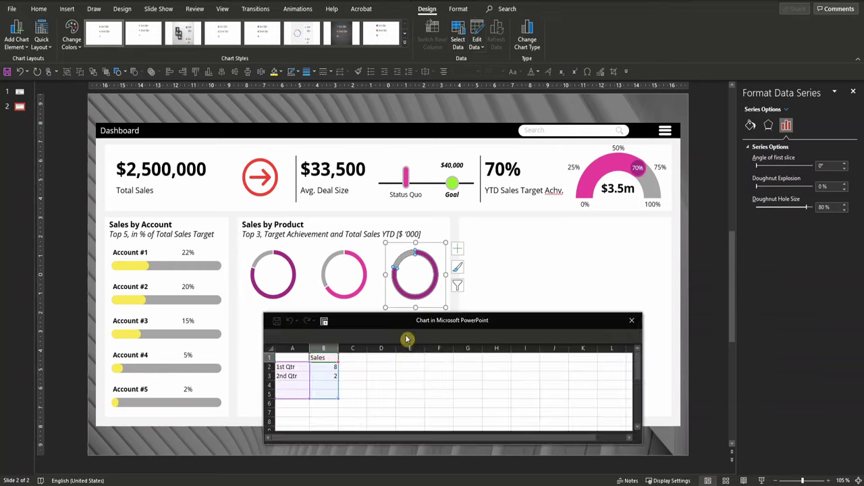
{"action": "left_click", "coordinate": [329, 366]}
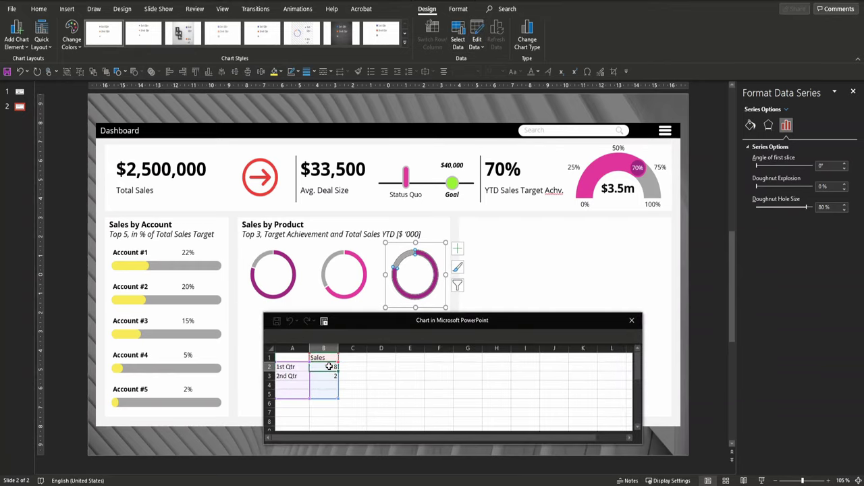
{"action": "type", "text": "4"}
{"action": "key", "text": "Return"}
{"action": "type", "text": "6"}
{"action": "key", "text": "Return"}
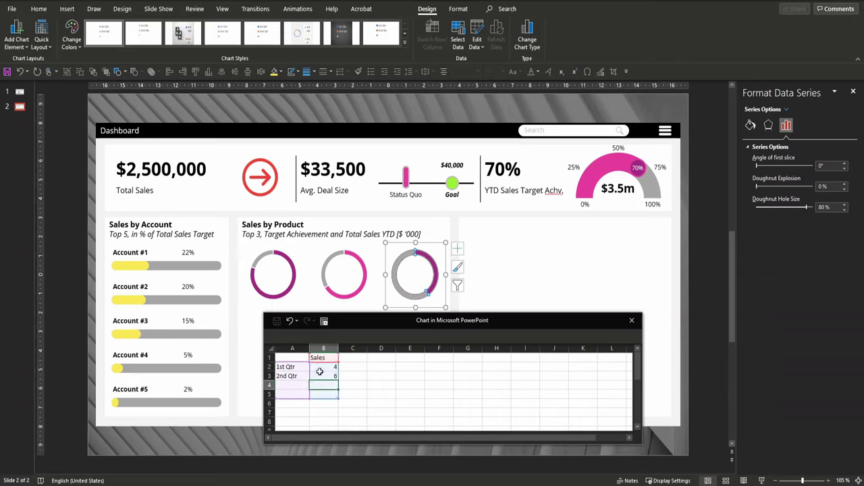
Fill the third doughnut's purple slice with the green sampled from the Goal circle using the Eyedropper
{"action": "left_click", "coordinate": [425, 260]}
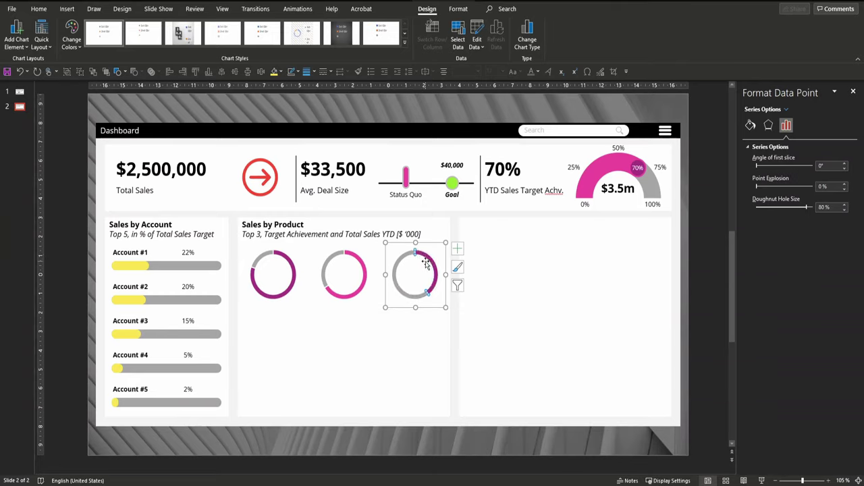
{"action": "left_click", "coordinate": [750, 125]}
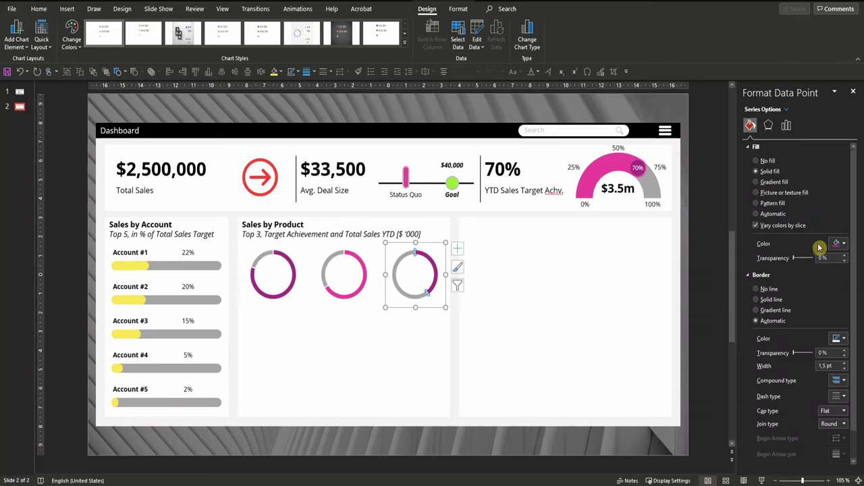
{"action": "left_click", "coordinate": [837, 243]}
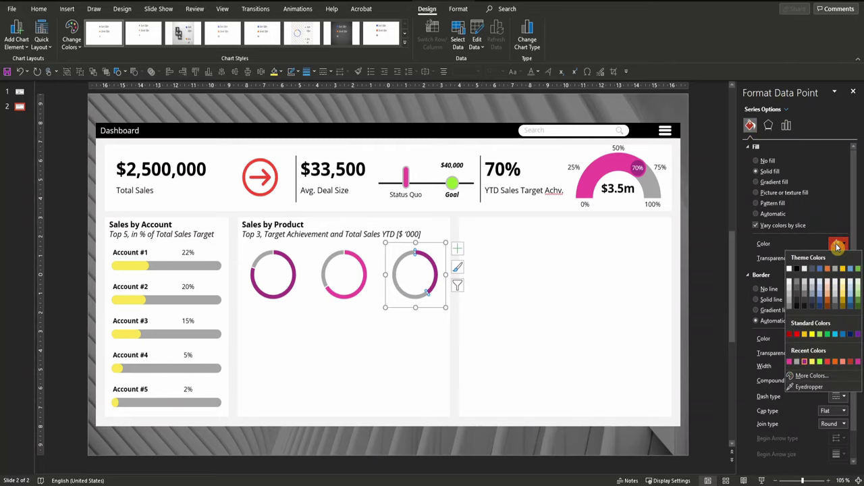
{"action": "left_click", "coordinate": [807, 386]}
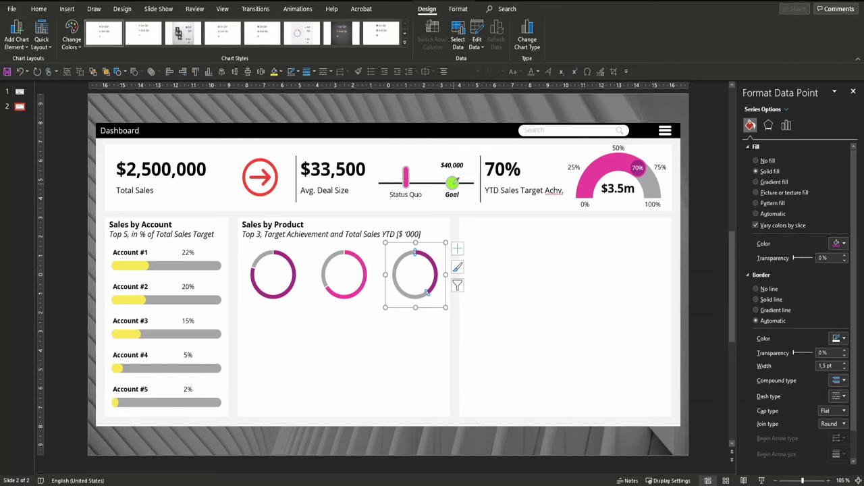
{"action": "left_click", "coordinate": [451, 183]}
{"action": "left_click", "coordinate": [453, 228]}
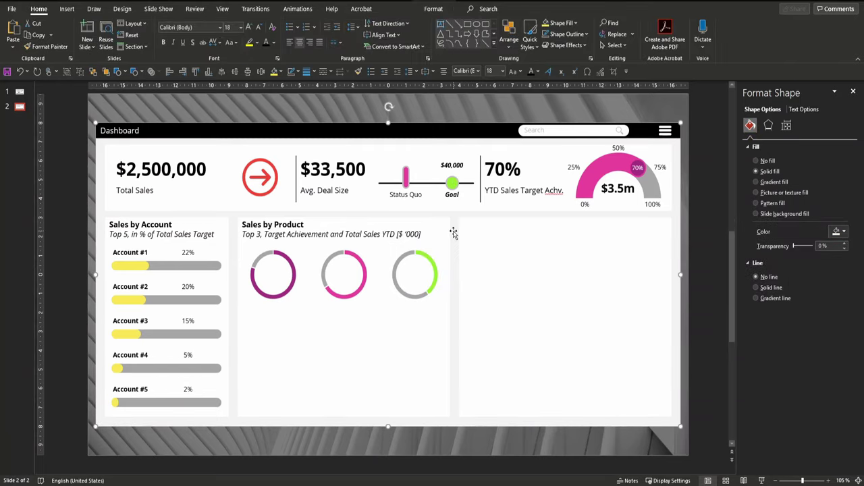
Copy the Status Quo label into the first doughnut and change it to "80%" in bold above "Product A"
{"action": "left_click", "coordinate": [414, 196]}
{"action": "left_click_drag", "start_coordinate": [415, 196], "coordinate": [286, 282]}
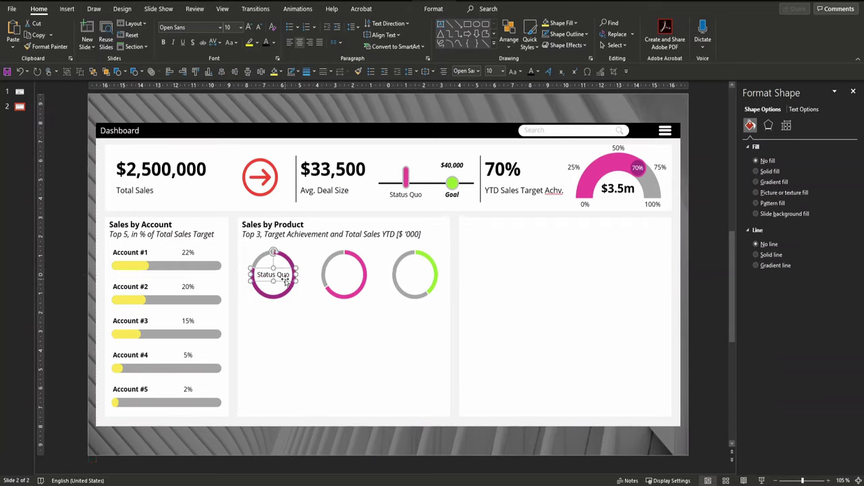
{"action": "triple_click", "coordinate": [286, 282]}
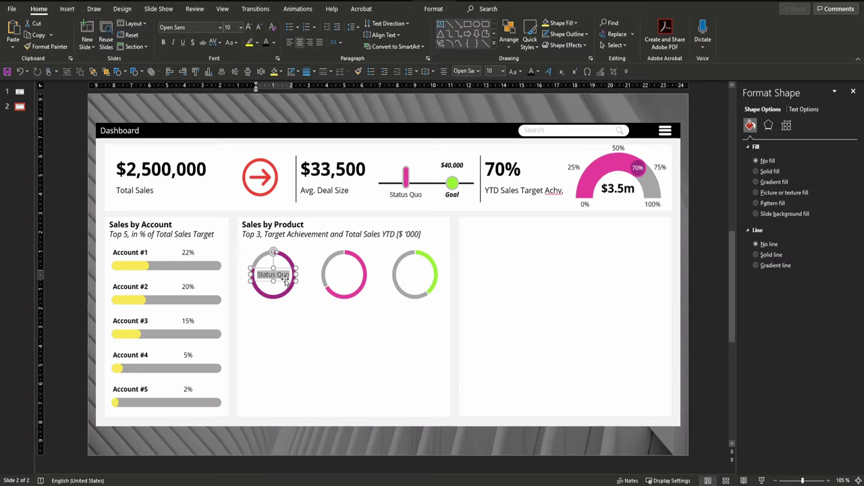
{"action": "type", "text": "80% Product A"}
{"action": "left_click_drag", "start_coordinate": [267, 269], "coordinate": [297, 270]}
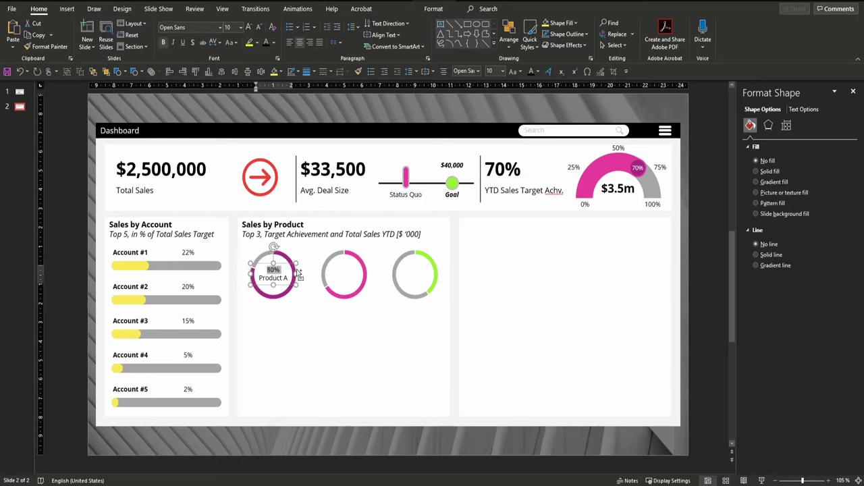
{"action": "key", "text": "Escape"}
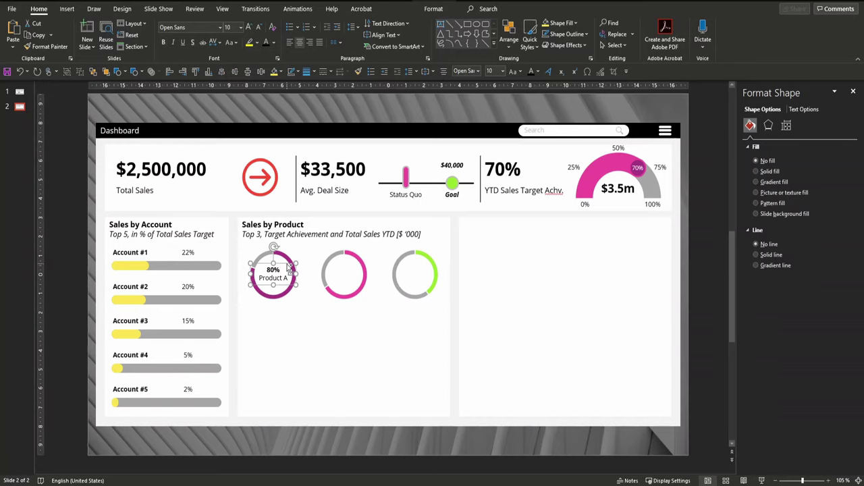
Enlarge the doughnut label to 12 pt, nudge it up, and copy it into the other doughnuts as 66% and 40%
{"action": "key", "text": "ctrl+bracketright"}
{"action": "key", "text": "ctrl+bracketright"}
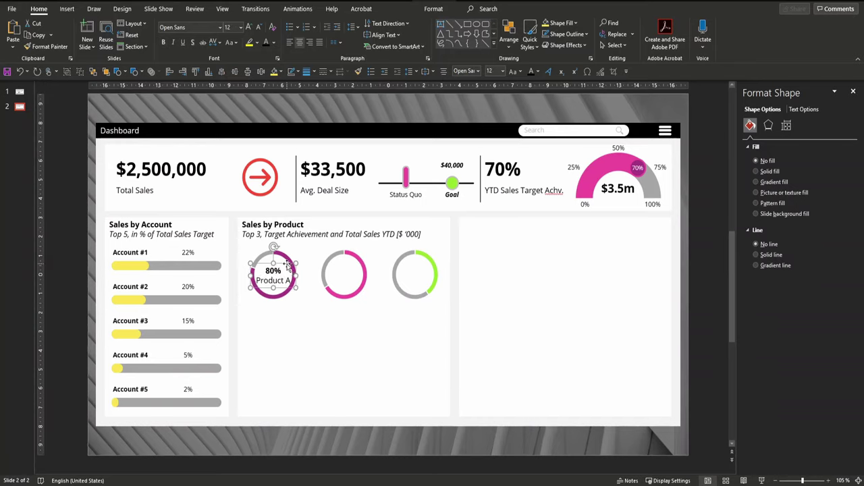
{"action": "key", "text": "Up"}
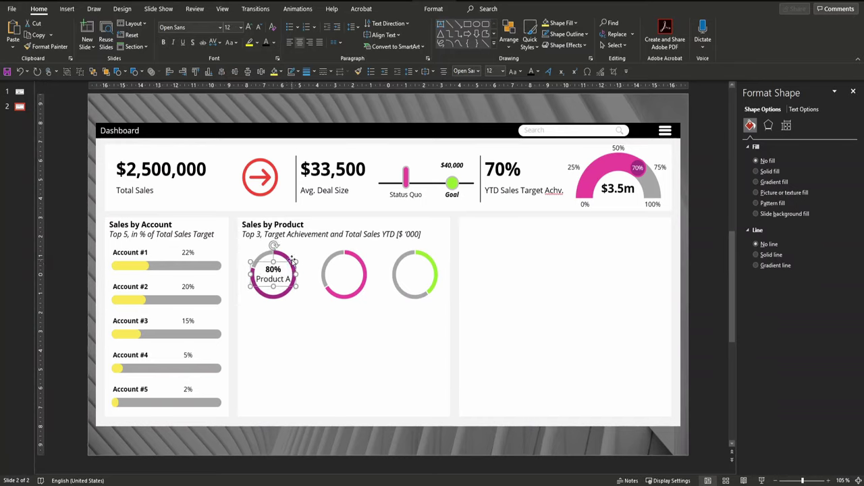
{"action": "left_click_drag", "start_coordinate": [285, 266], "coordinate": [355, 267]}
{"action": "left_click", "coordinate": [455, 282]}
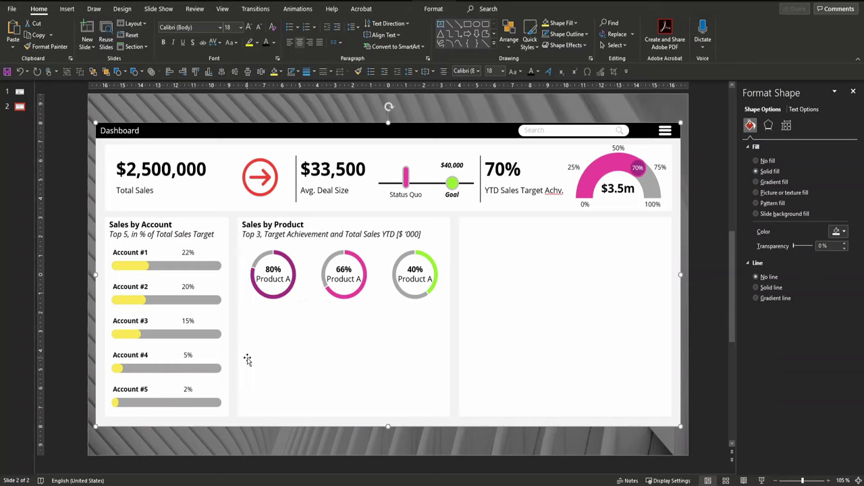
Copy the horizontal line from the deal size slider to below the doughnuts and lengthen it across the row of three
{"action": "left_click", "coordinate": [383, 183]}
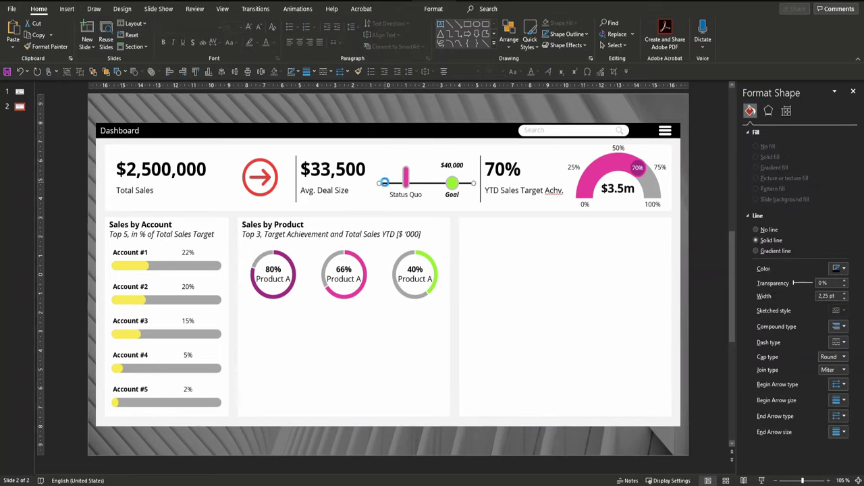
{"action": "left_click_drag", "start_coordinate": [387, 188], "coordinate": [248, 321]}
{"action": "left_click_drag", "start_coordinate": [344, 322], "coordinate": [440, 321]}
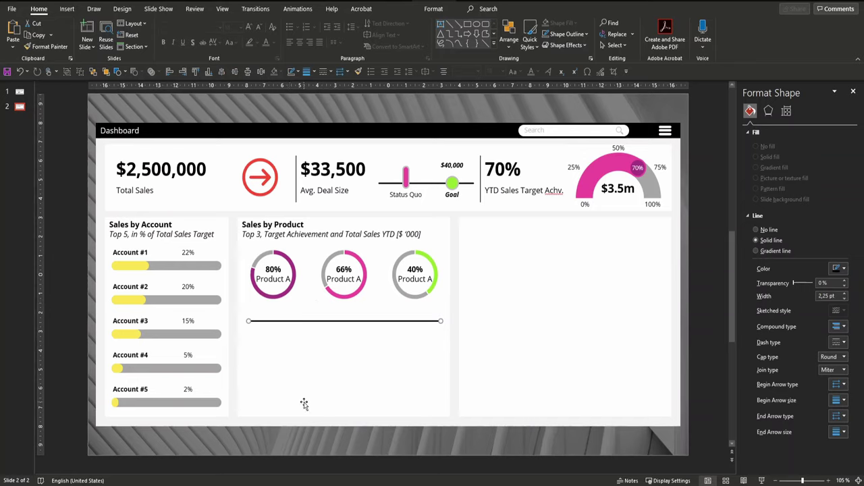
Insert a Clustered Column chart on the slide
{"action": "left_click", "coordinate": [355, 357]}
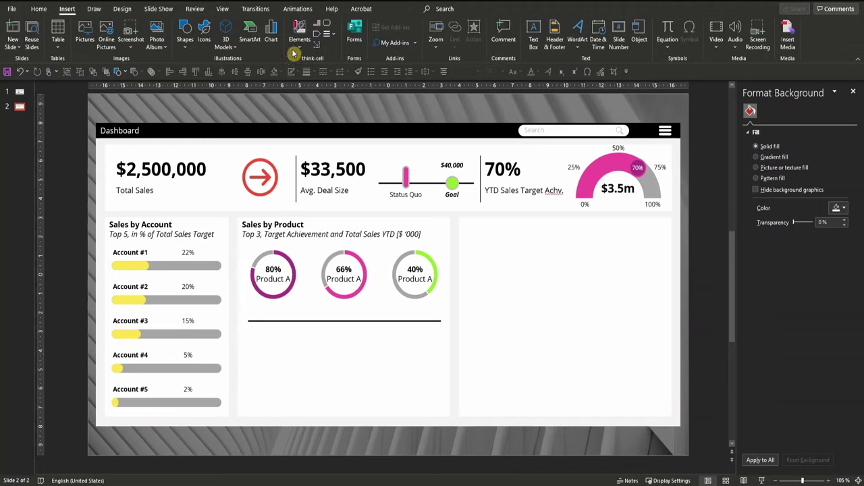
{"action": "left_click", "coordinate": [271, 33]}
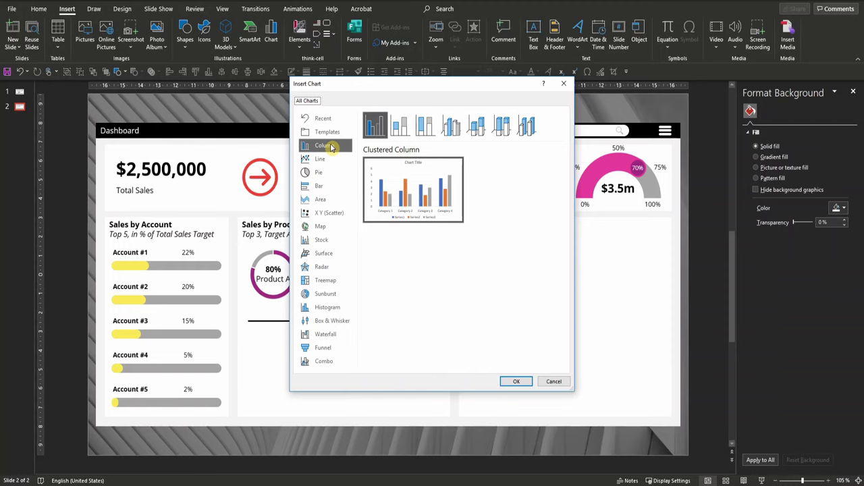
{"action": "left_click", "coordinate": [521, 383]}
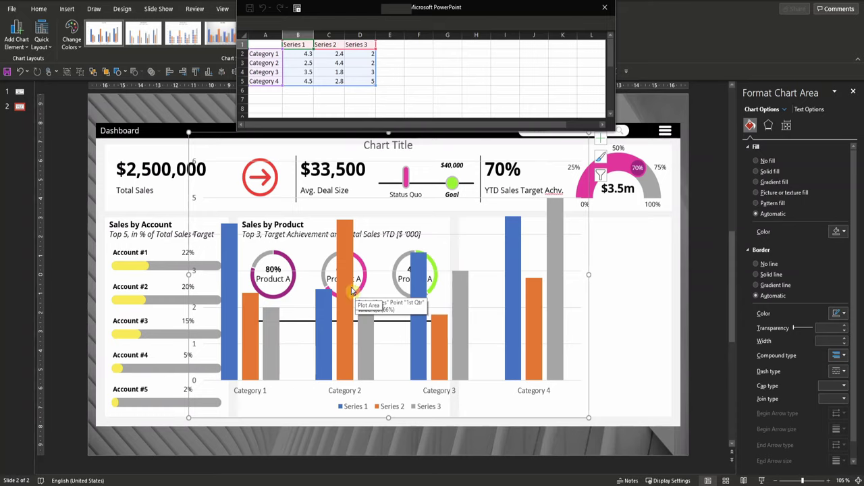
Reduce the column chart's data to one series with three categories by clearing Category 4, Series 2 and Series 3, and close the data sheet
{"action": "left_click", "coordinate": [240, 81]}
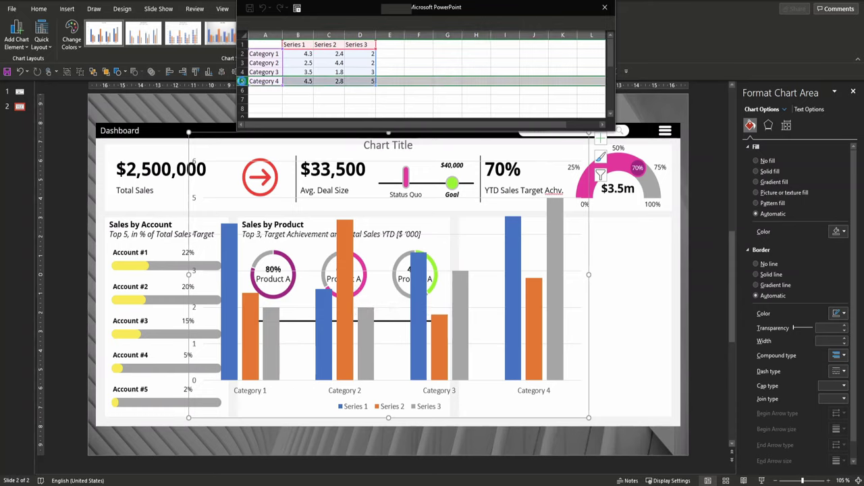
{"action": "key", "text": "Delete"}
{"action": "left_click", "coordinate": [332, 33]}
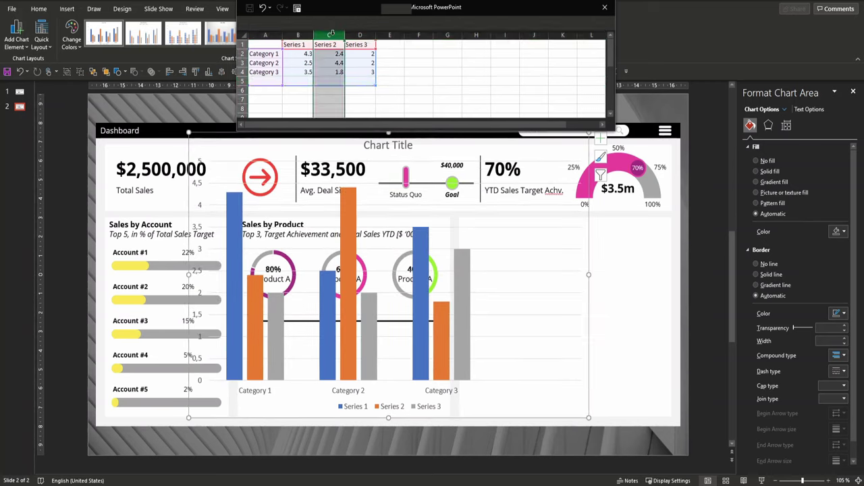
{"action": "left_click_drag", "start_coordinate": [333, 33], "coordinate": [361, 33]}
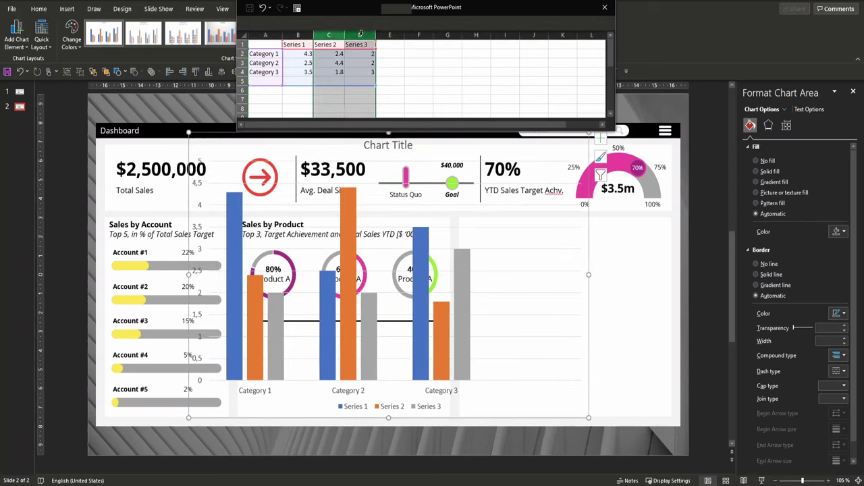
{"action": "key", "text": "Delete"}
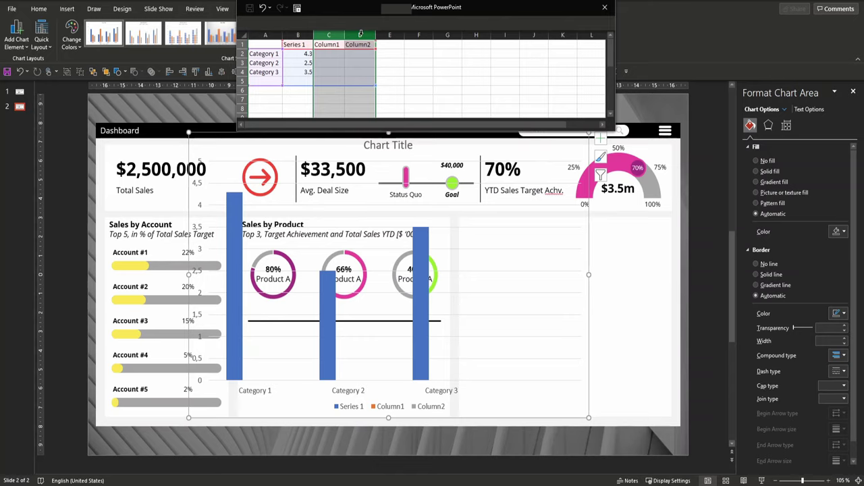
{"action": "left_click", "coordinate": [390, 71]}
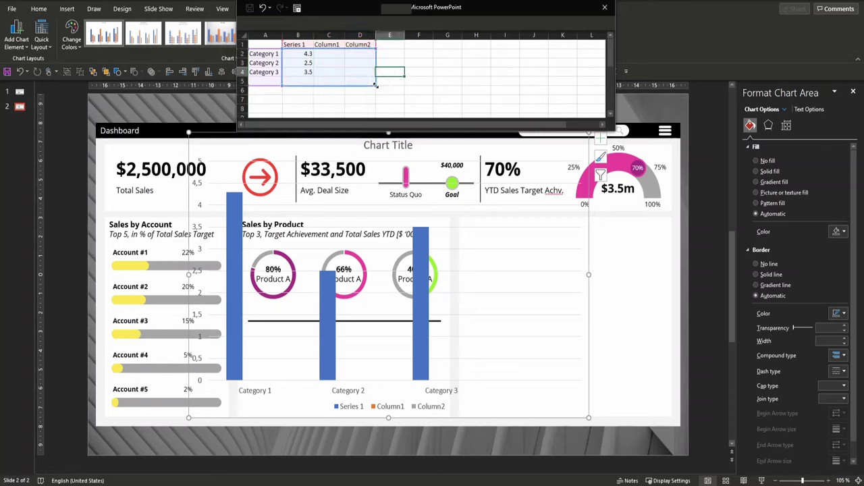
{"action": "left_click_drag", "start_coordinate": [376, 85], "coordinate": [319, 75]}
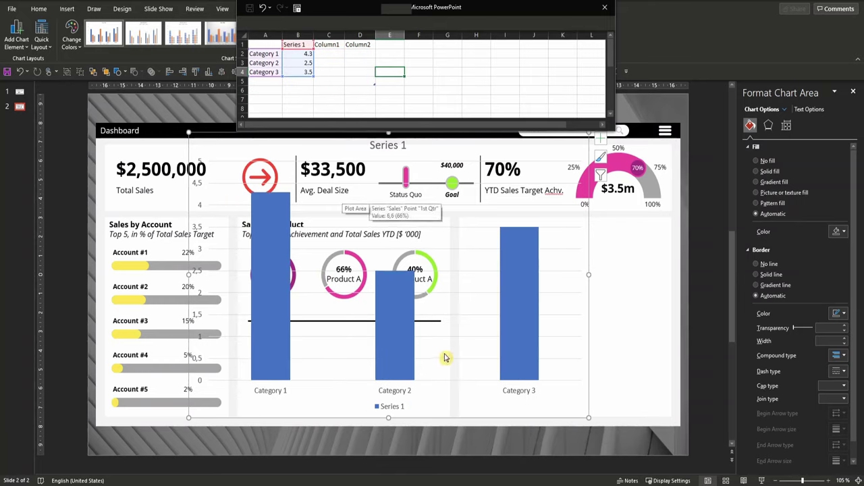
{"action": "left_click", "coordinate": [606, 9]}
Remove the column chart's legend and title, and shrink the chart to fit below the line in the Sales by Product panel
{"action": "left_click", "coordinate": [399, 408]}
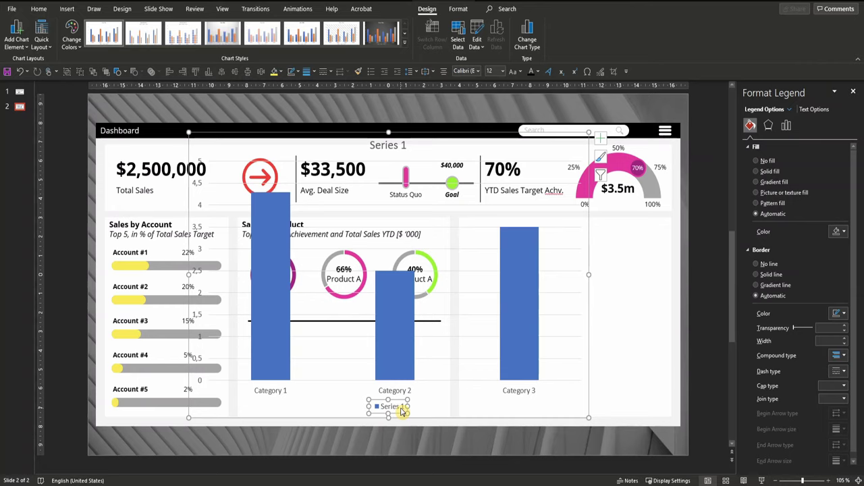
{"action": "key", "text": "Delete"}
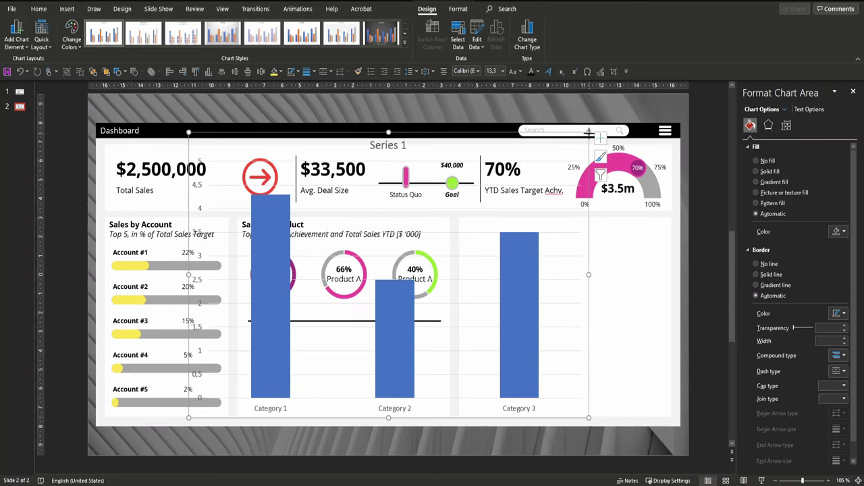
{"action": "left_click_drag", "start_coordinate": [589, 133], "coordinate": [444, 327]}
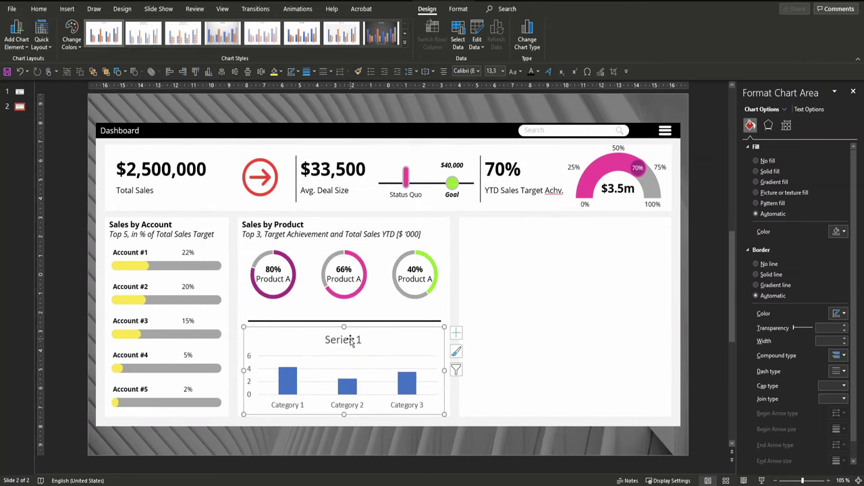
{"action": "left_click", "coordinate": [350, 341]}
{"action": "key", "text": "Delete"}
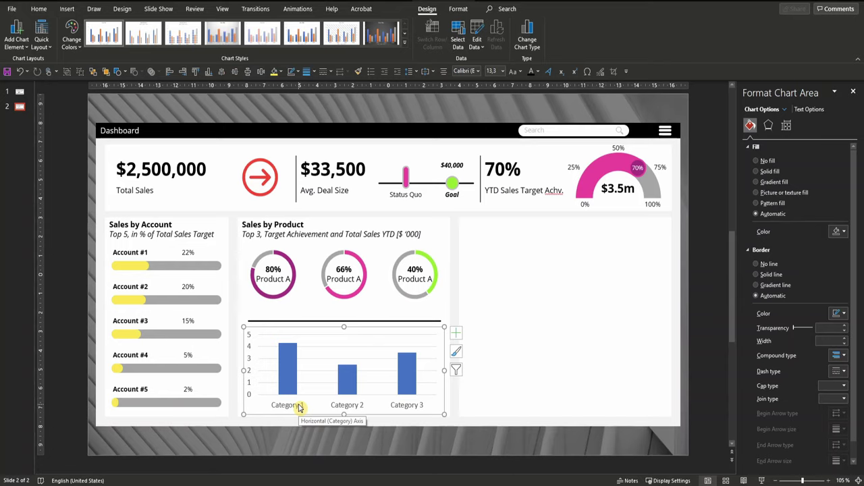
Rename the column chart's categories to "Product A", "Product B" and "Product C" in the chart data
{"action": "left_click", "coordinate": [477, 31]}
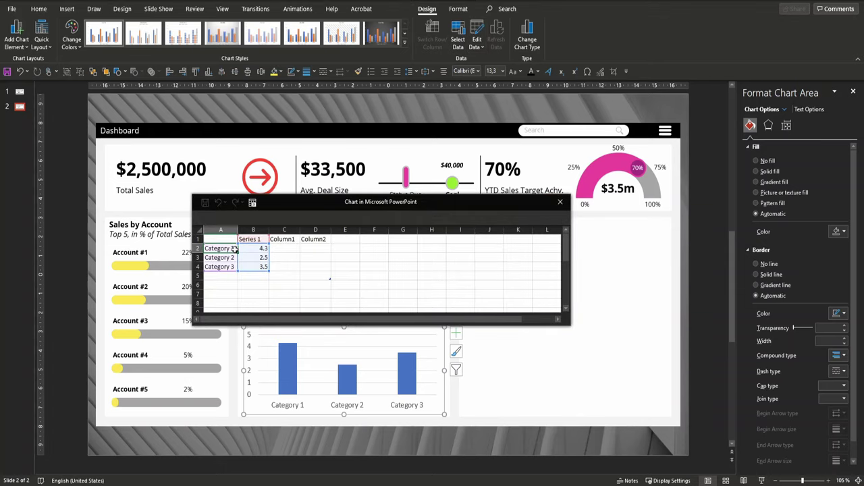
{"action": "left_click", "coordinate": [234, 248]}
{"action": "type", "text": "Produ"}
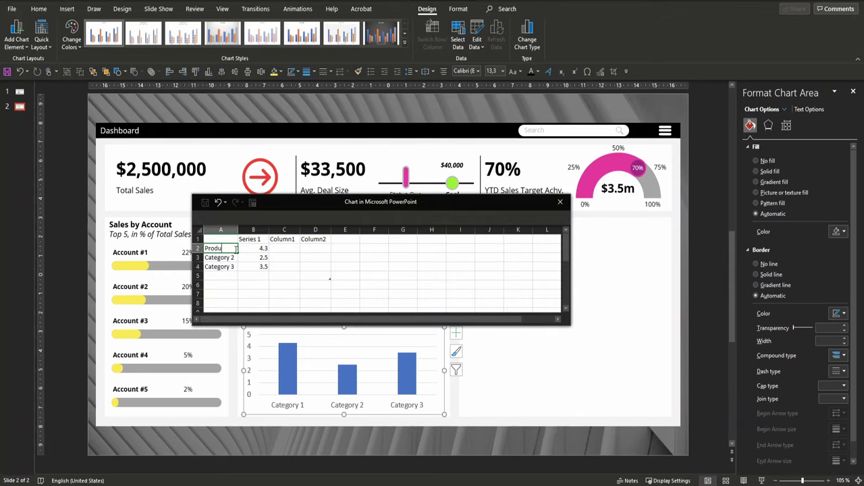
{"action": "type", "text": "ct A"}
{"action": "key", "text": "Return"}
{"action": "type", "text": "Product B"}
{"action": "key", "text": "Return"}
{"action": "type", "text": "Product C"}
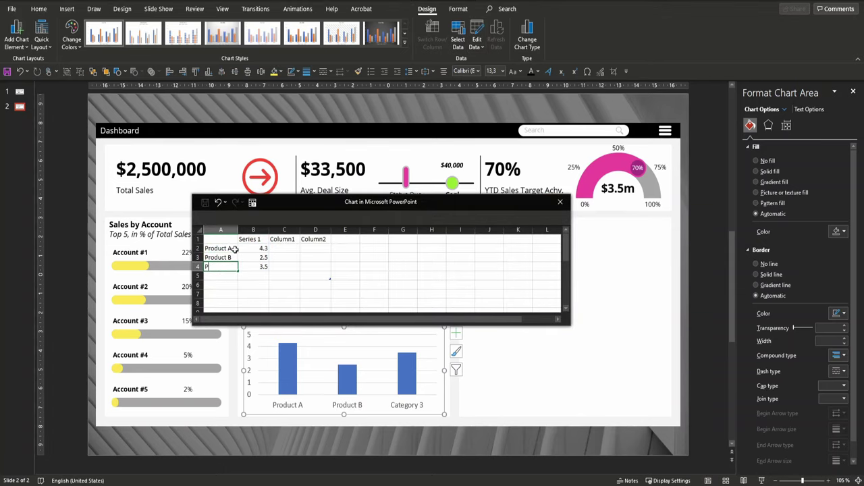
{"action": "left_click", "coordinate": [447, 367]}
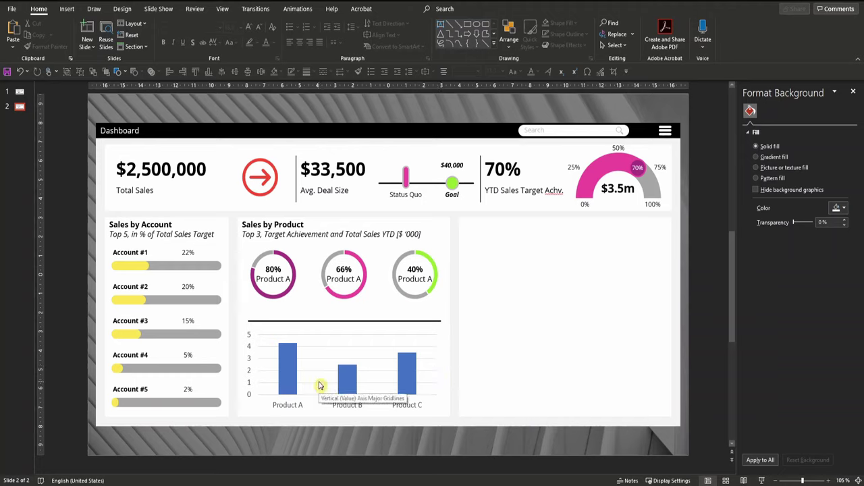
Fill the Product A, B and C columns with solid purple, pink and green, matching the doughnuts above them
{"action": "left_click", "coordinate": [290, 357]}
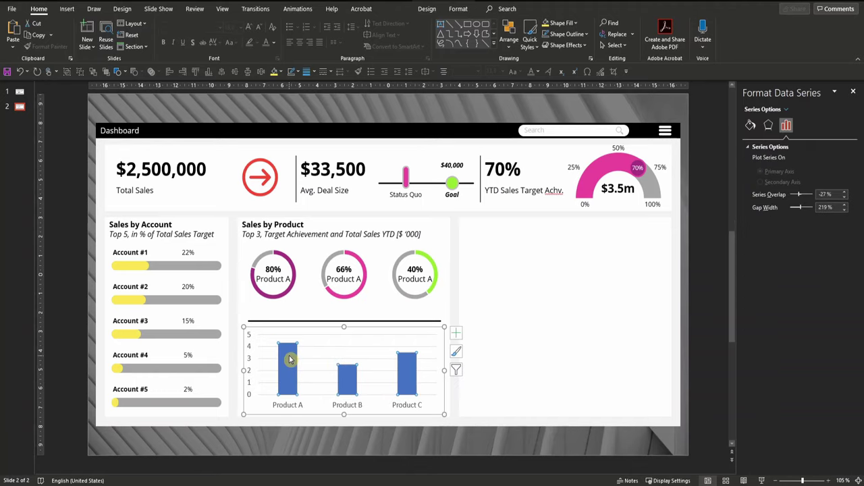
{"action": "left_click", "coordinate": [289, 359]}
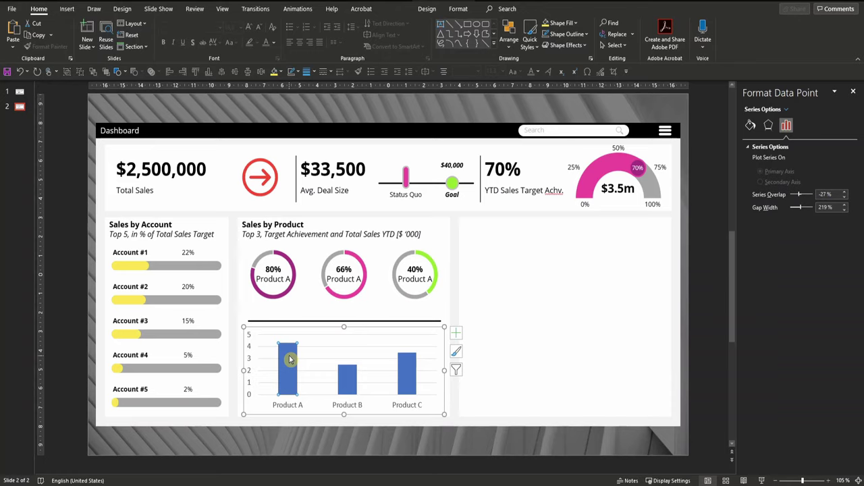
{"action": "left_click", "coordinate": [750, 126]}
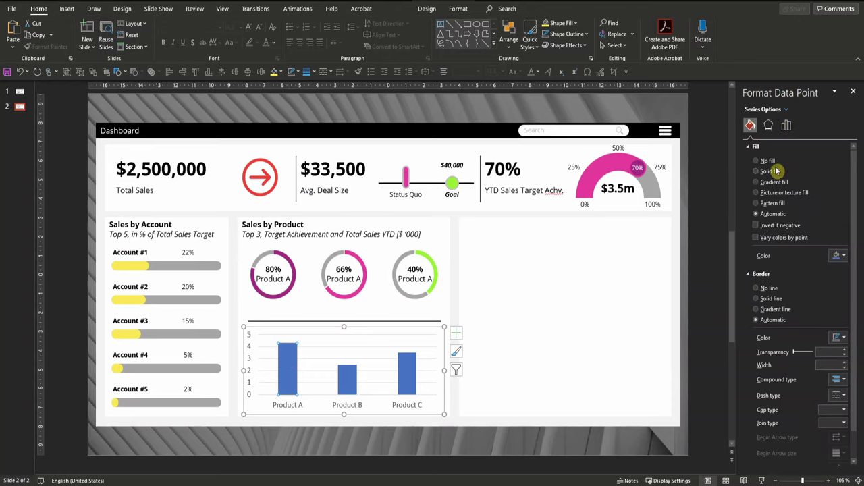
{"action": "left_click", "coordinate": [769, 171]}
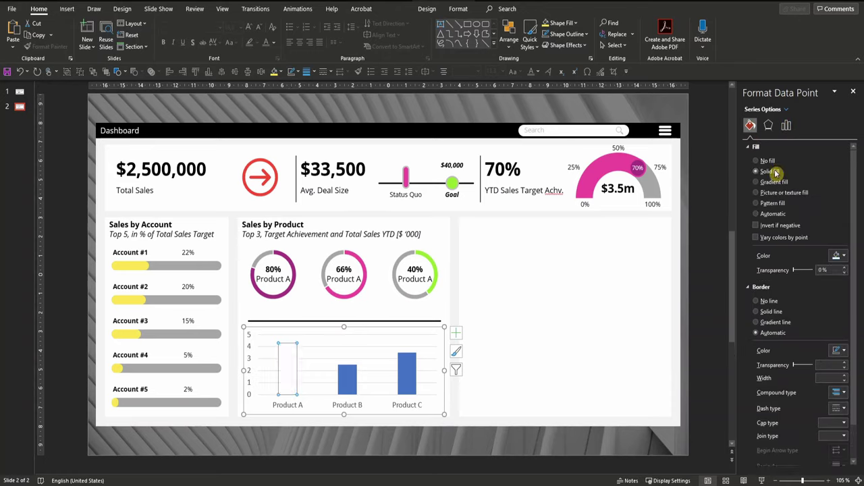
{"action": "left_click", "coordinate": [841, 262]}
{"action": "left_click", "coordinate": [811, 389]}
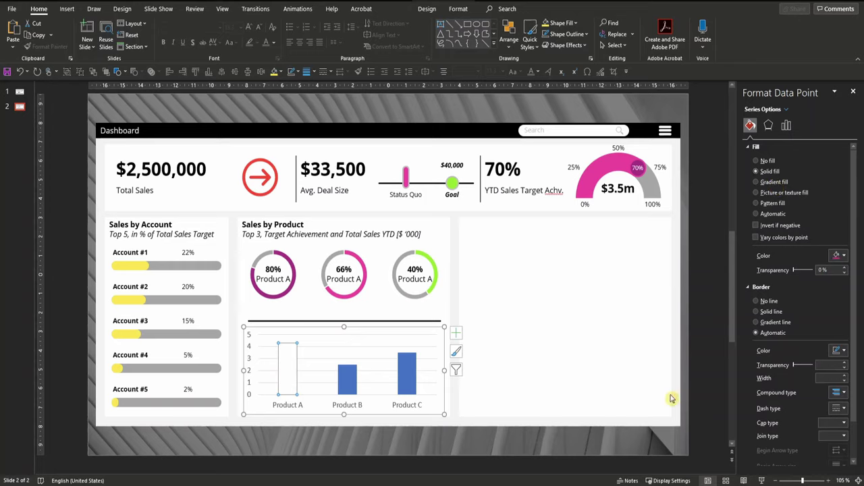
{"action": "left_click", "coordinate": [277, 257]}
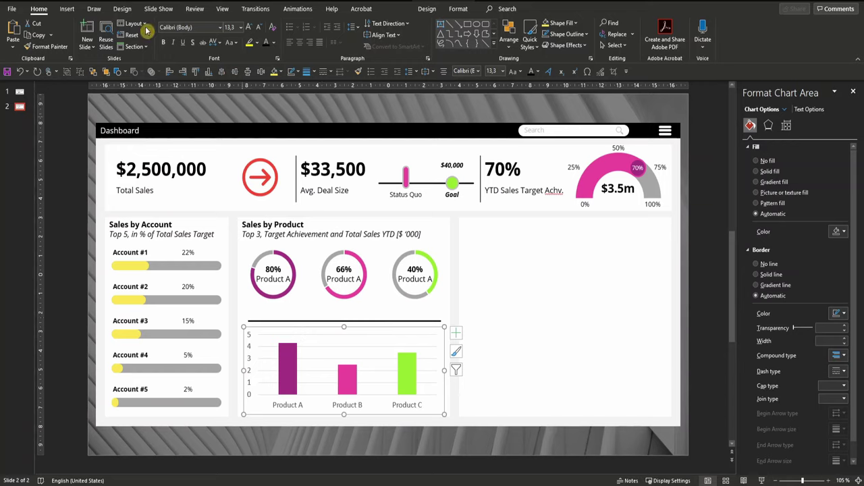
Set the column chart's font to Open Sans
{"action": "left_click", "coordinate": [182, 27]}
{"action": "type", "text": "Open Sans"}
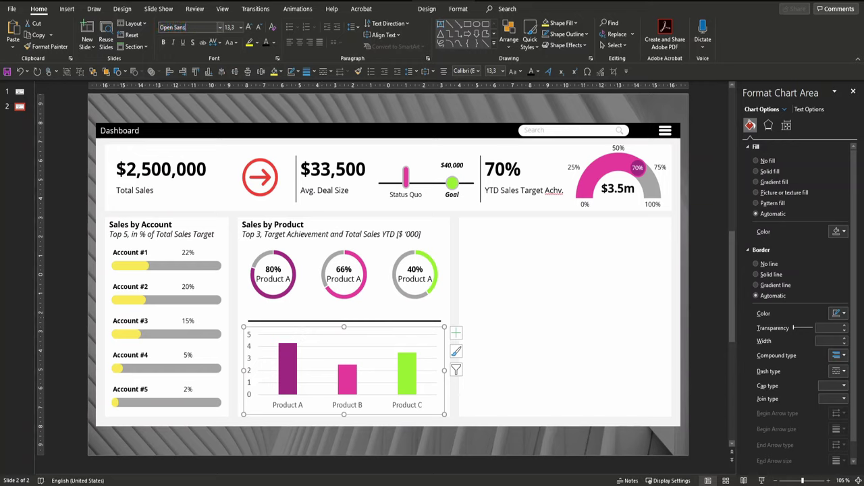
{"action": "key", "text": "Return"}
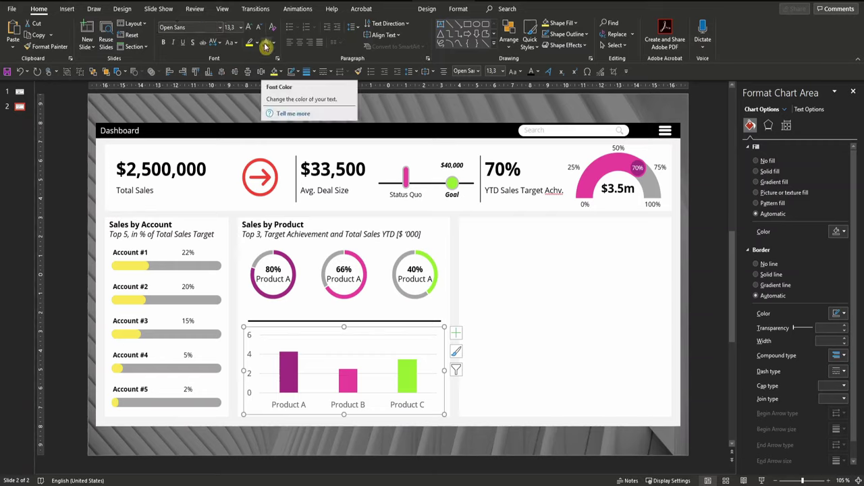
{"action": "left_click", "coordinate": [452, 425]}
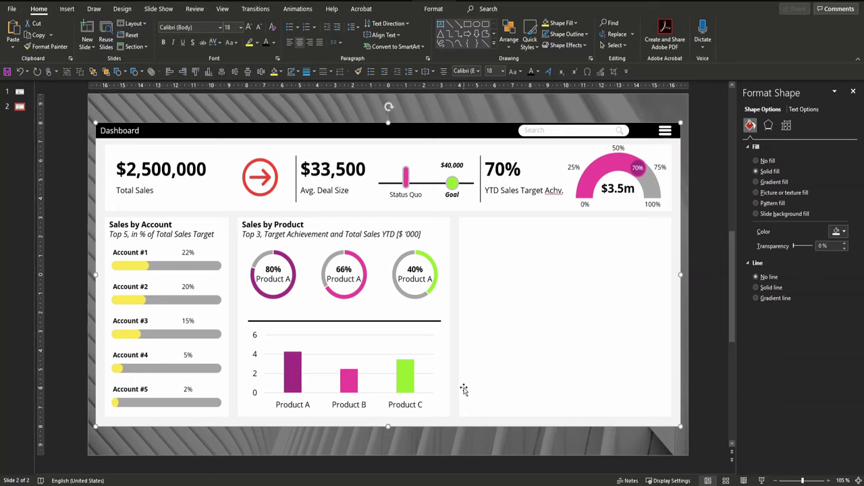
Head the empty panel "Sales by Country" with the subtitle "Top 6, Total Sales YTD [in $ '000]"
{"action": "left_click", "coordinate": [709, 276]}
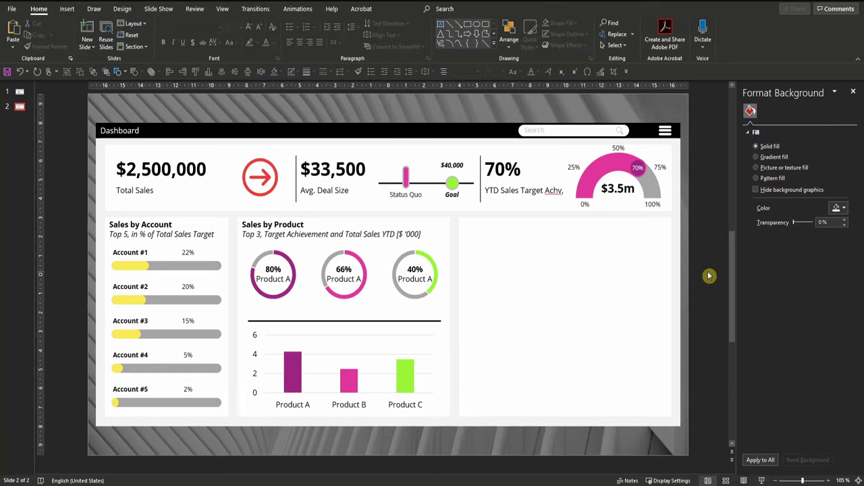
{"action": "left_click", "coordinate": [526, 273]}
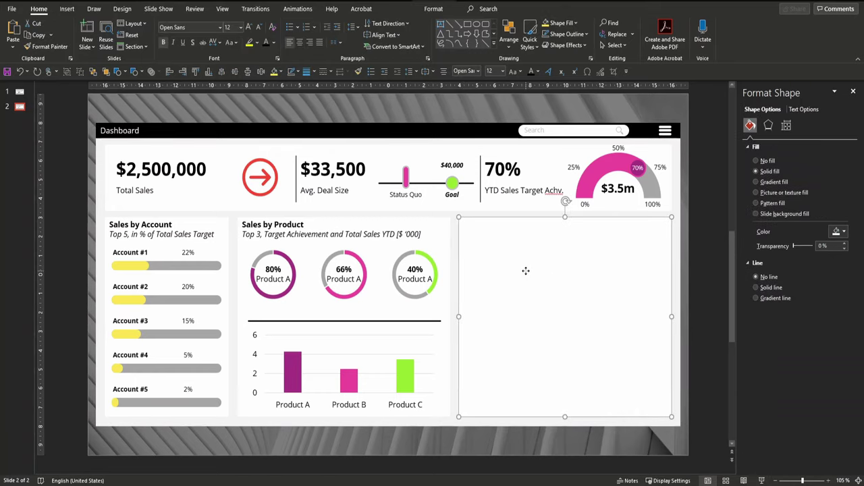
{"action": "type", "text": "Sales by Country"}
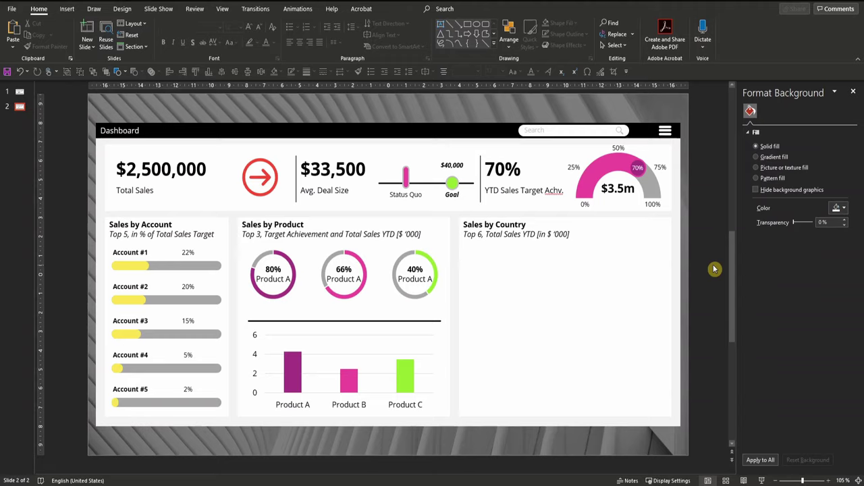
Insert a Filled Map chart and fit it into the upper part of the Sales by Country panel
{"action": "scroll", "coordinate": [709, 266], "scroll_direction": "up", "scroll_amount": 1}
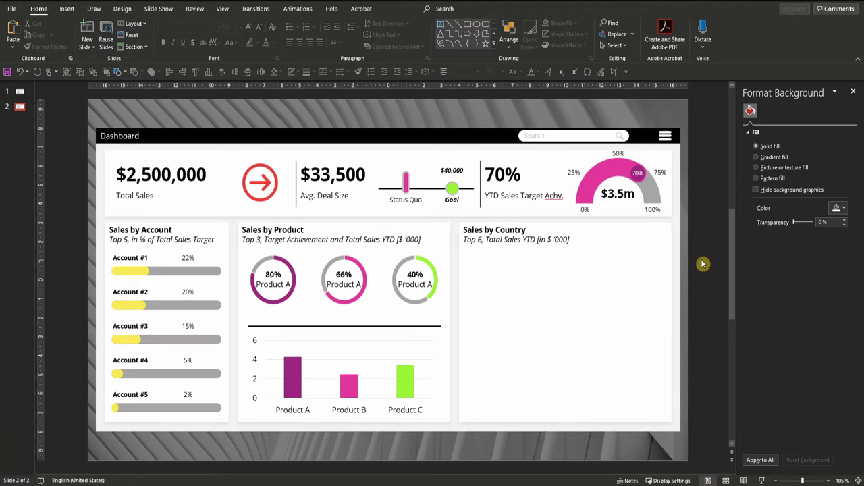
{"action": "left_click", "coordinate": [68, 9]}
{"action": "left_click", "coordinate": [271, 35]}
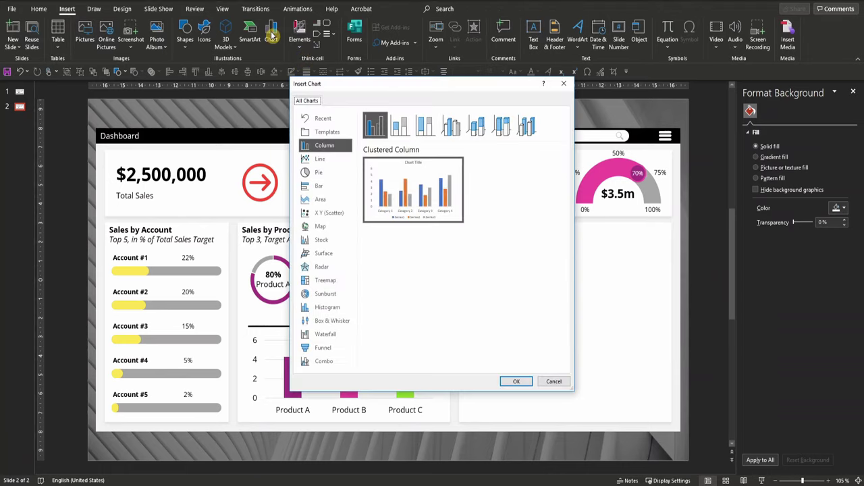
{"action": "left_click", "coordinate": [327, 228]}
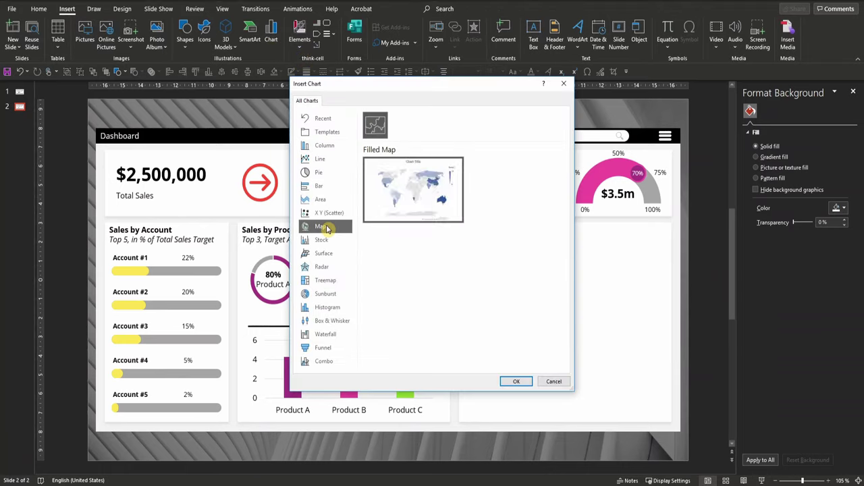
{"action": "left_click", "coordinate": [516, 382]}
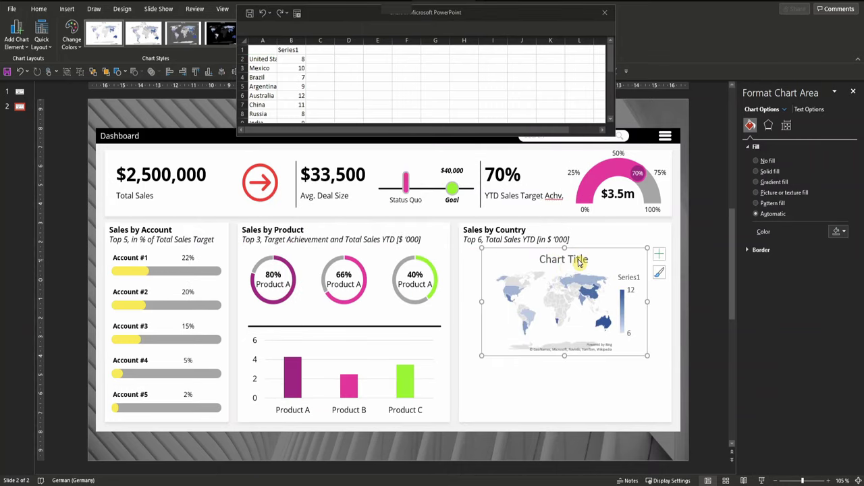
Delete the map chart's title and its Series1 legend
{"action": "left_click", "coordinate": [579, 262]}
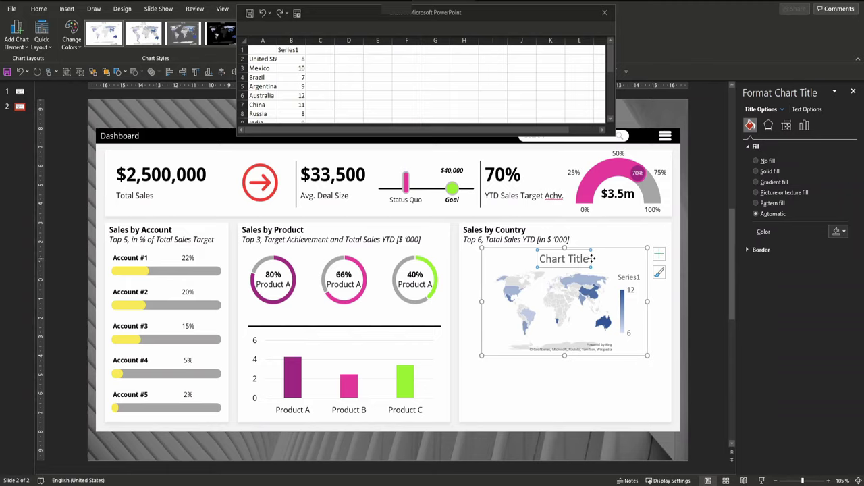
{"action": "right_click", "coordinate": [591, 258]}
{"action": "left_click", "coordinate": [618, 266]}
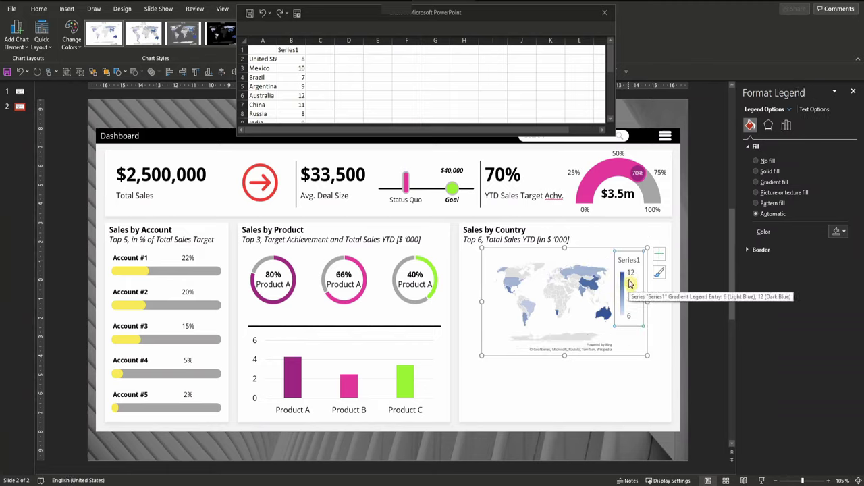
{"action": "key", "text": "Delete"}
Enlarge the map chart's data sheet and clear all the sample countries and their values
{"action": "left_click_drag", "start_coordinate": [614, 135], "coordinate": [603, 215]}
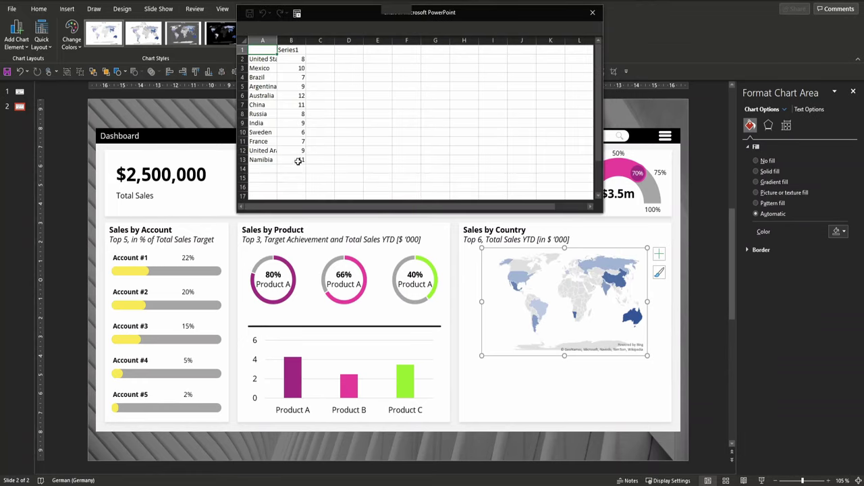
{"action": "left_click_drag", "start_coordinate": [297, 161], "coordinate": [269, 61]}
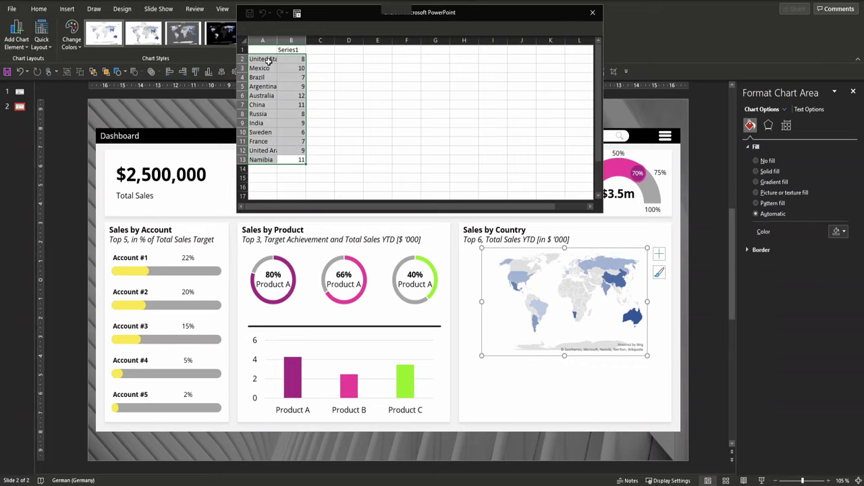
{"action": "key", "text": "Delete"}
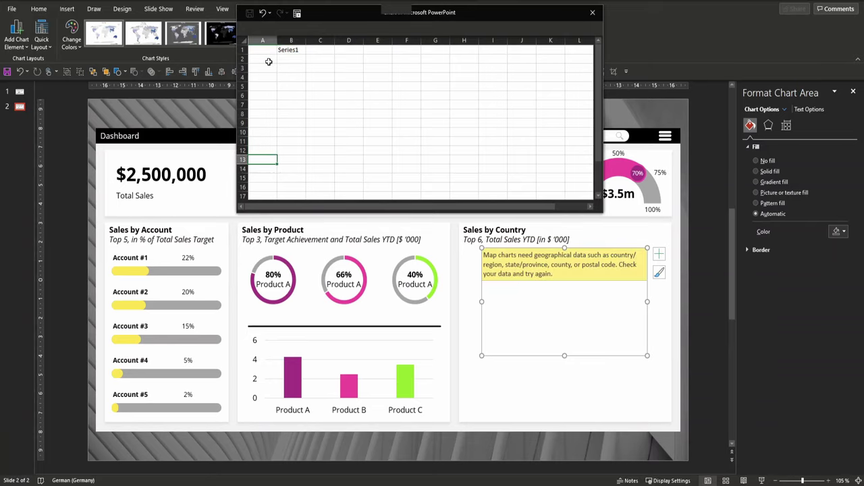
Enter Brazil, Mexico, United Kingdom, South Africa, Egypt and Australia as map data with the value 10 each, and close the data sheet
{"action": "left_click", "coordinate": [268, 62]}
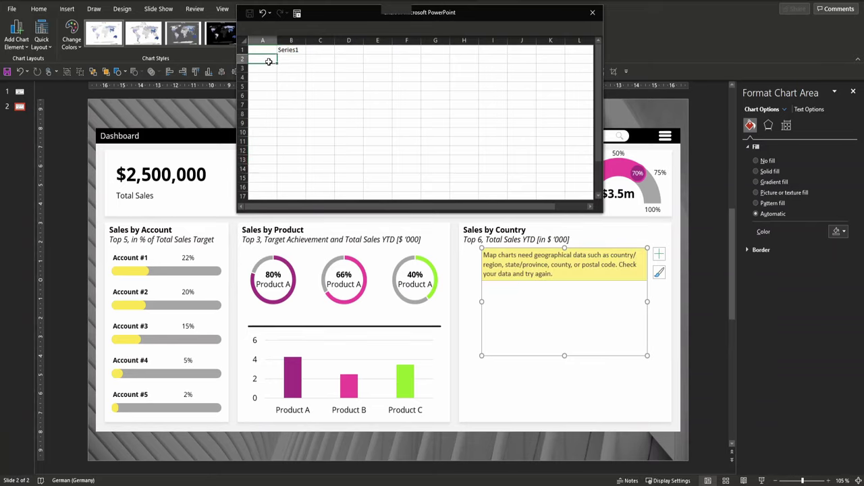
{"action": "type", "text": "Brazil Mexico United Kingdom South Africa Egypt Australia"}
{"action": "key", "text": "Right"}
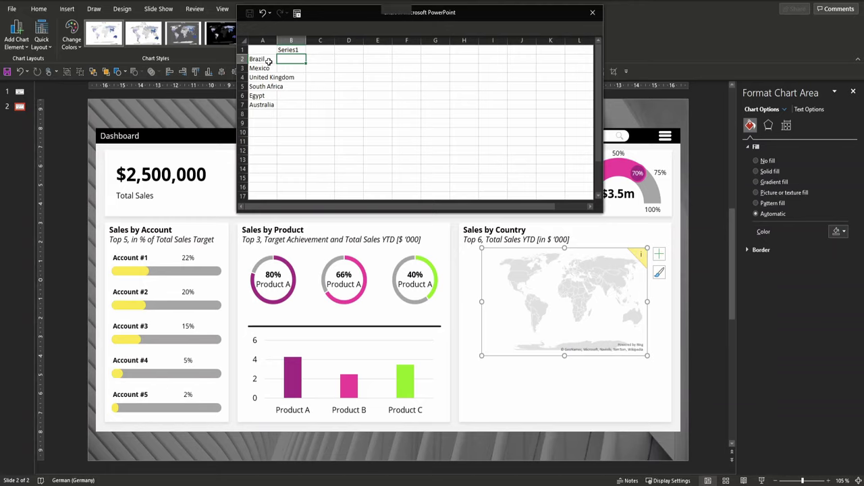
{"action": "type", "text": "10"}
{"action": "double_click", "coordinate": [306, 63]}
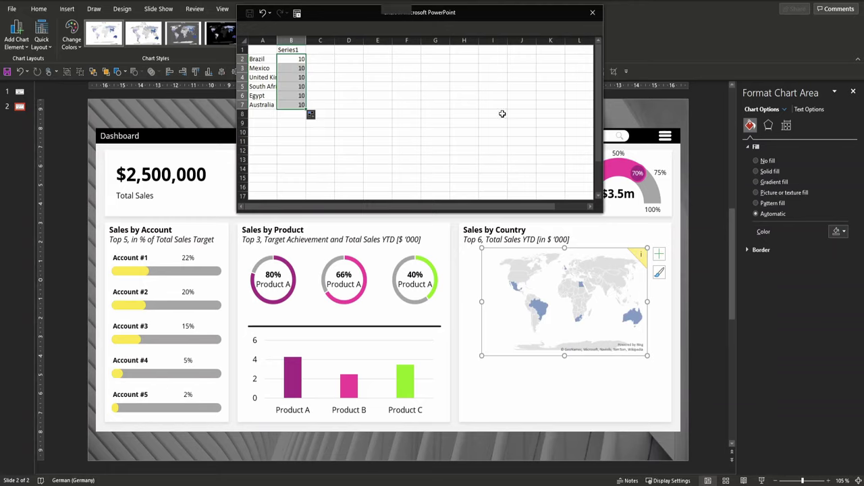
{"action": "left_click", "coordinate": [594, 11]}
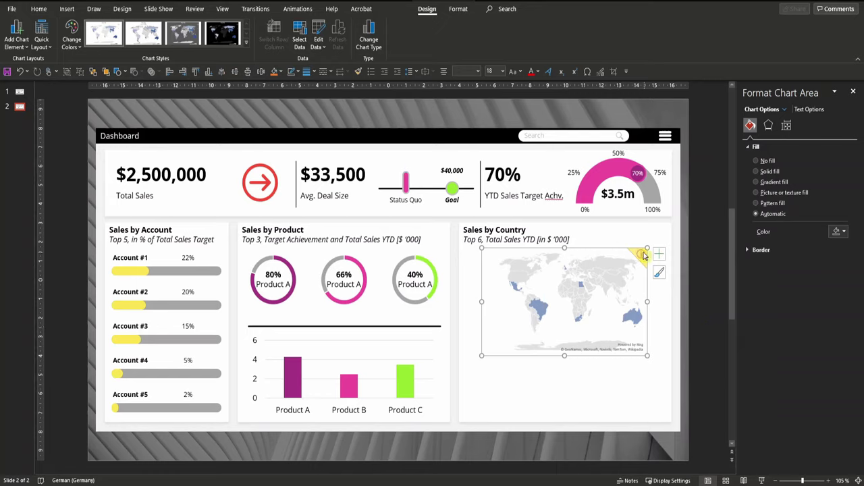
{"action": "mouse_move", "coordinate": [641, 257]}
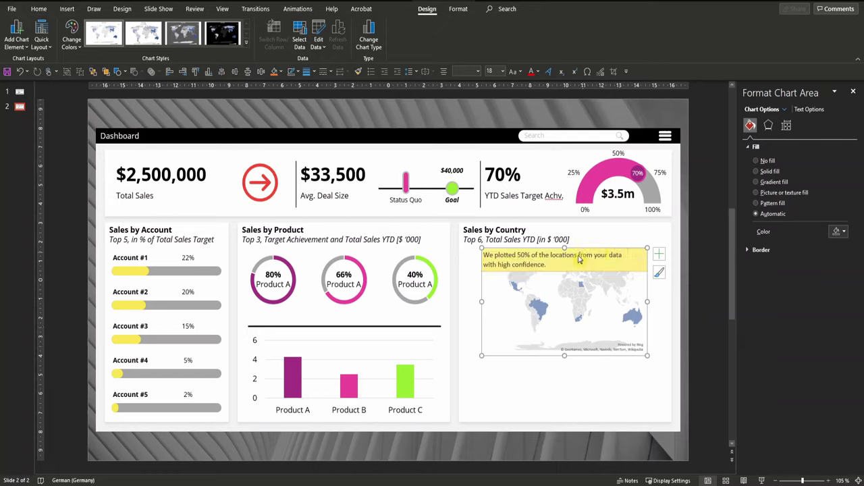